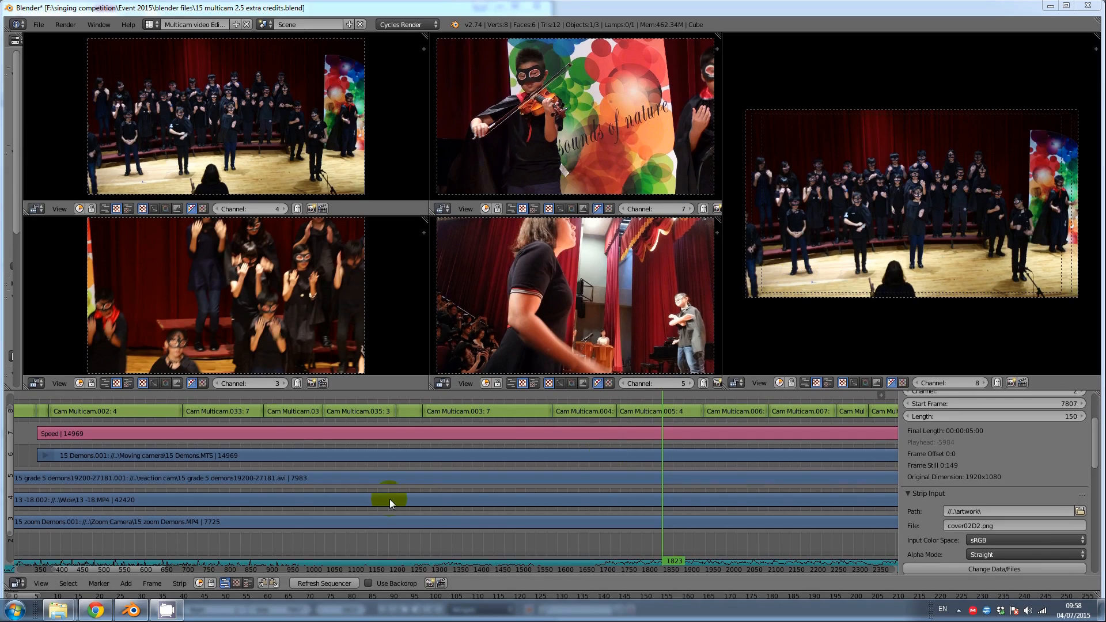
Scrub the playhead through the multicam strips to examine how the program view switches between camera angles
click(585, 399)
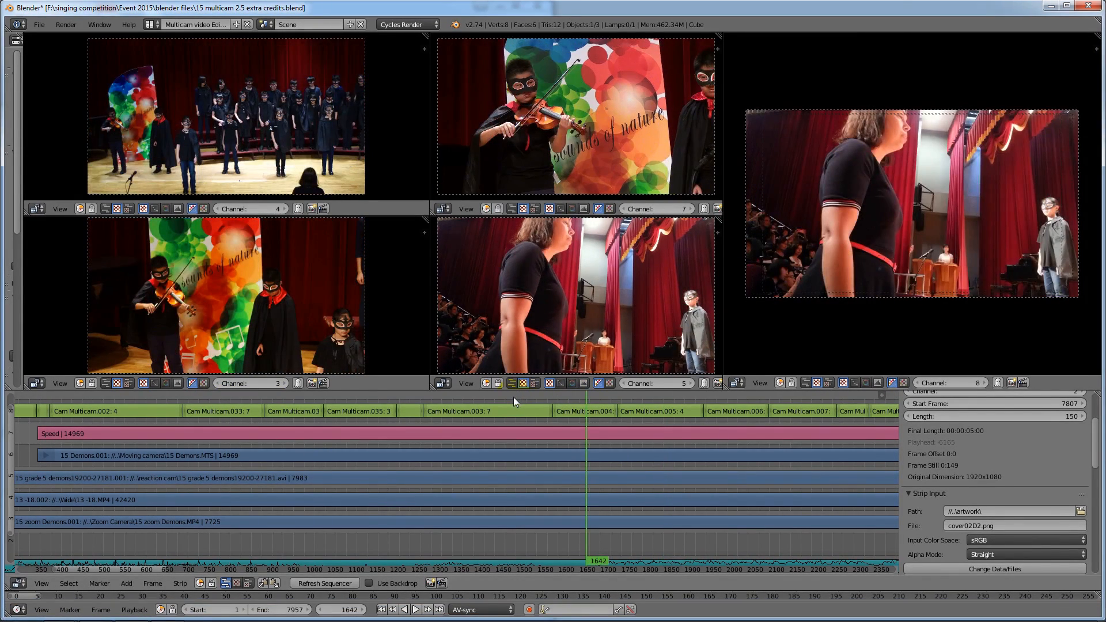
click(514, 396)
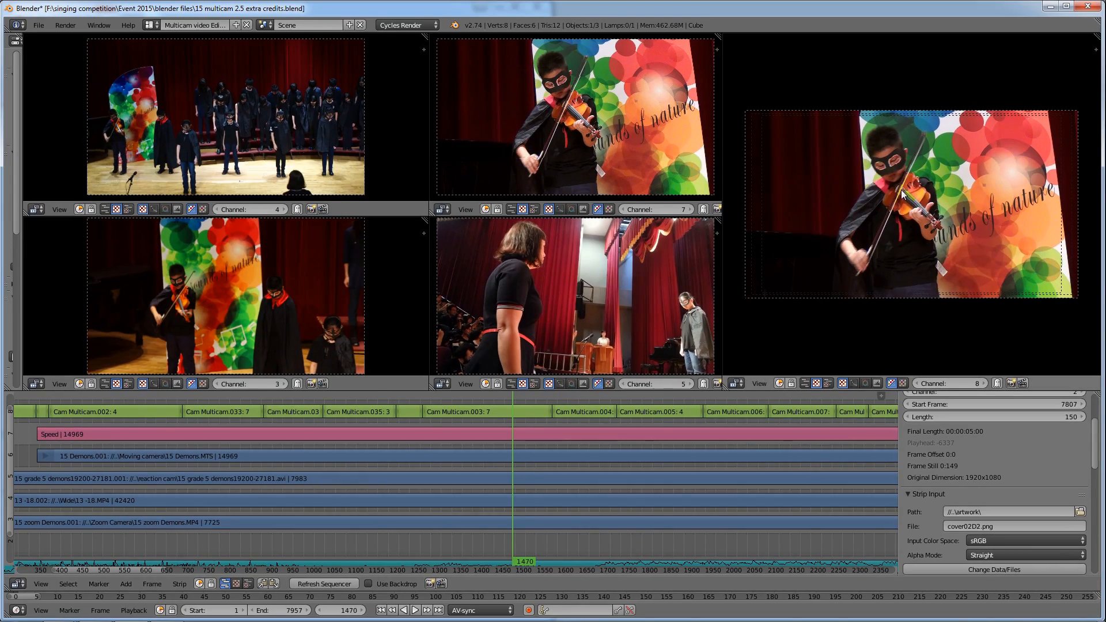
click(409, 395)
click(582, 400)
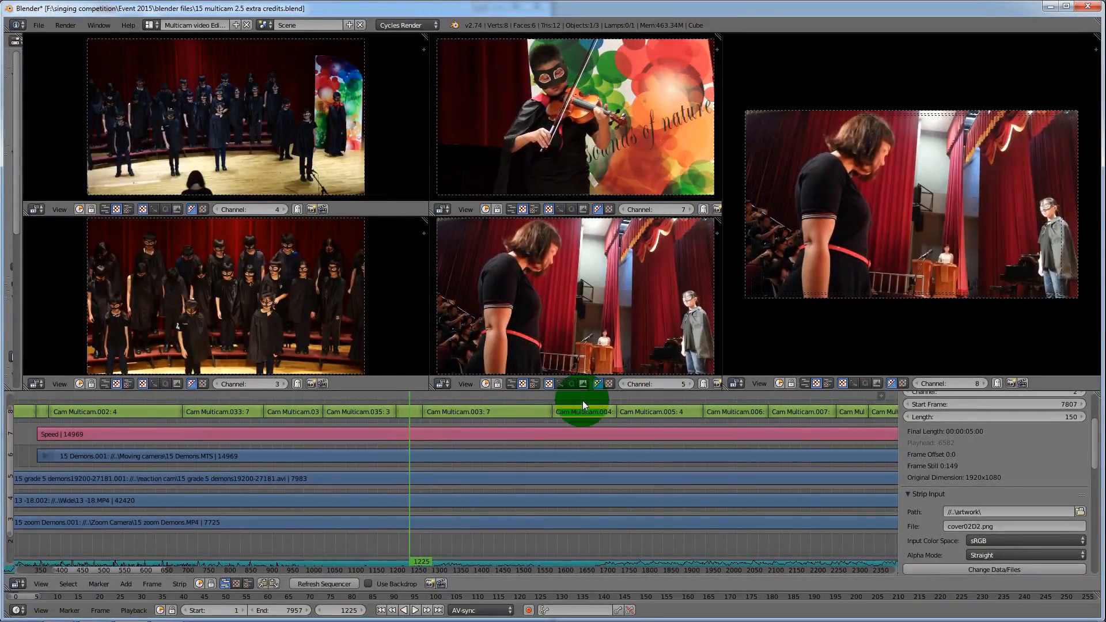
mouse_move(293, 605)
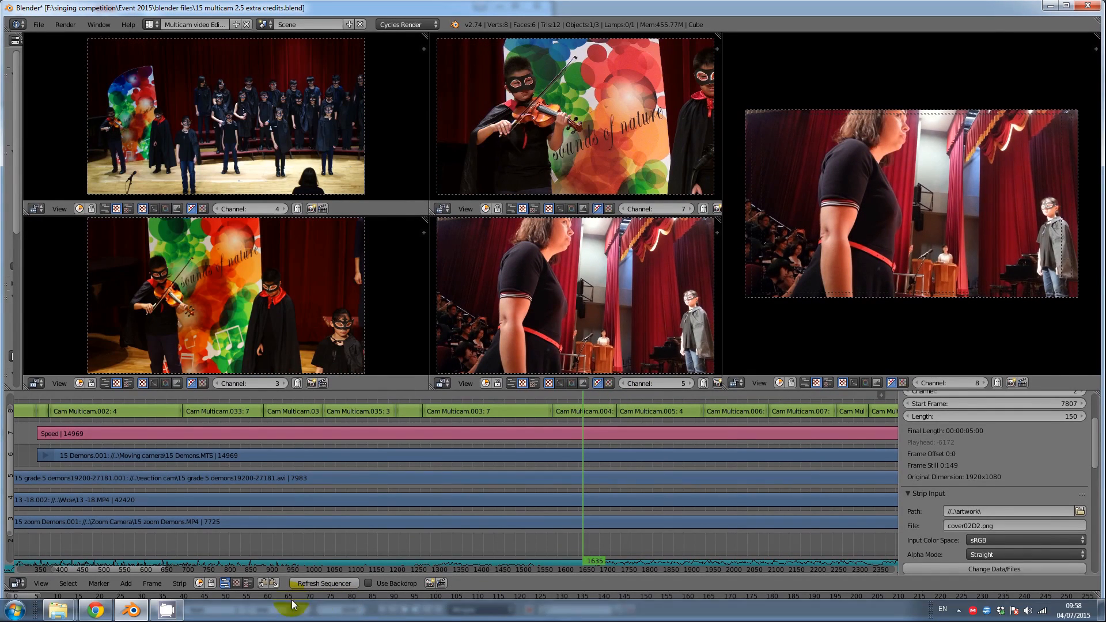
click(184, 584)
click(580, 491)
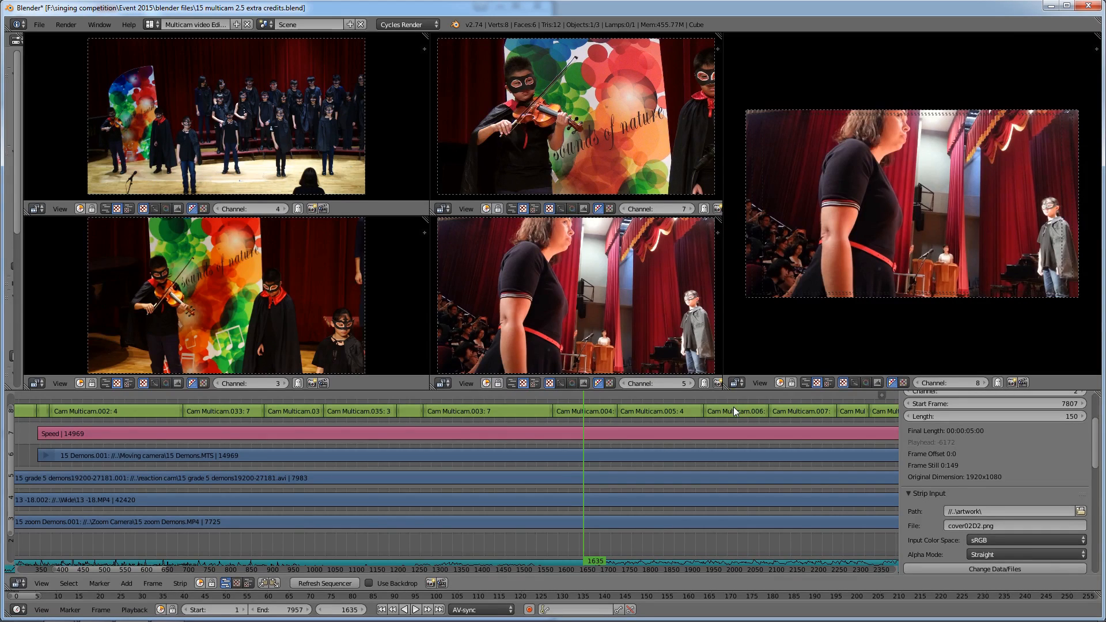
Switch to Chrome, maximize its window and open the blender.org website
mouse_move(42, 618)
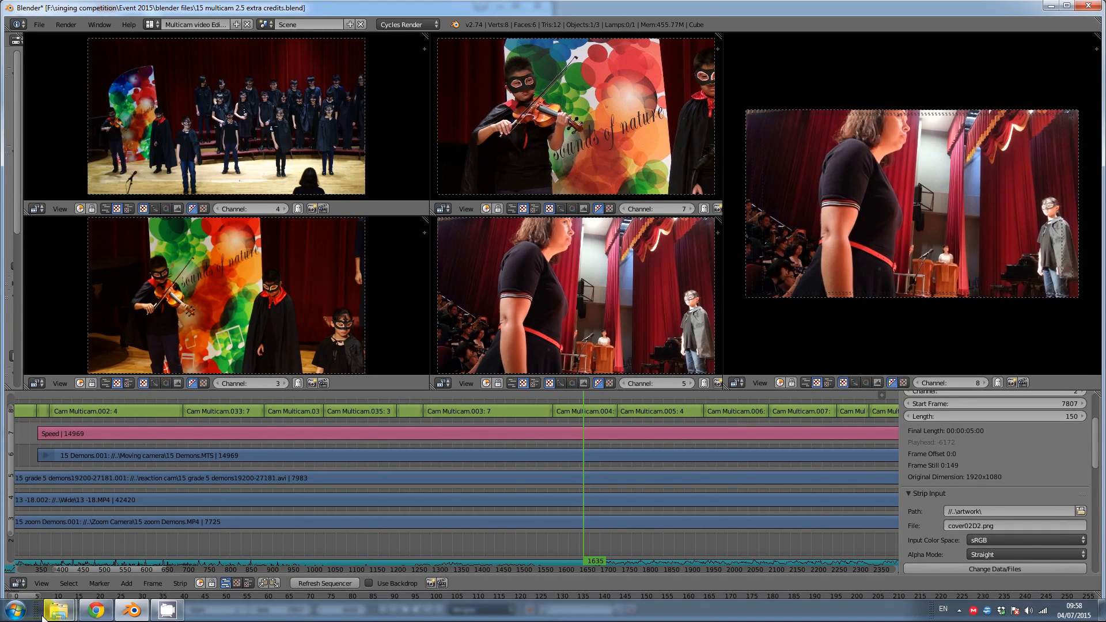
click(95, 610)
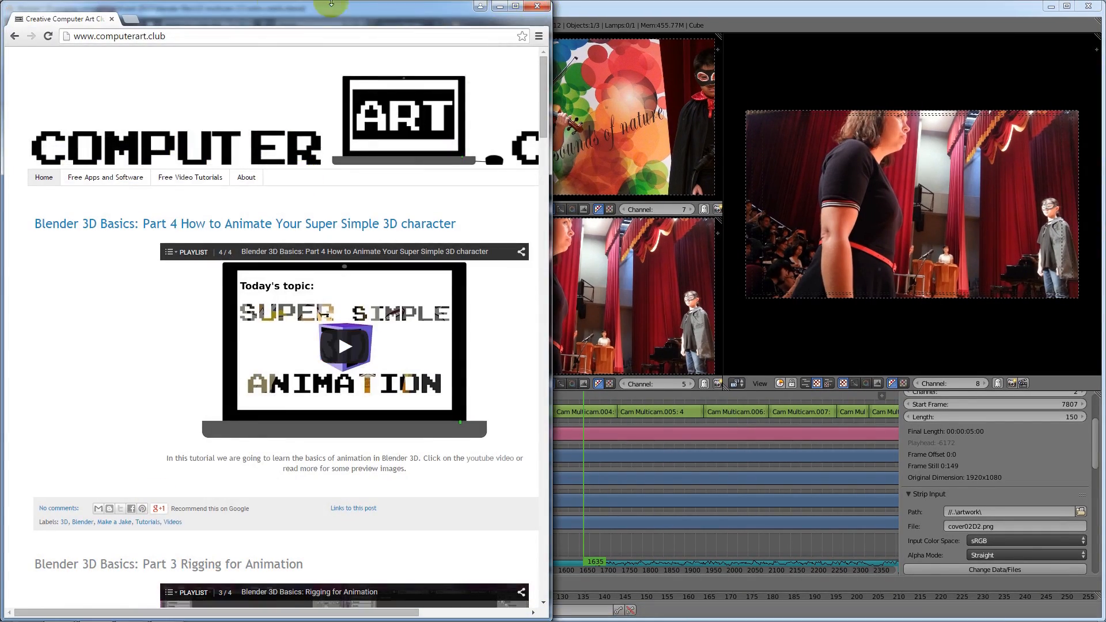
click(515, 7)
click(170, 25)
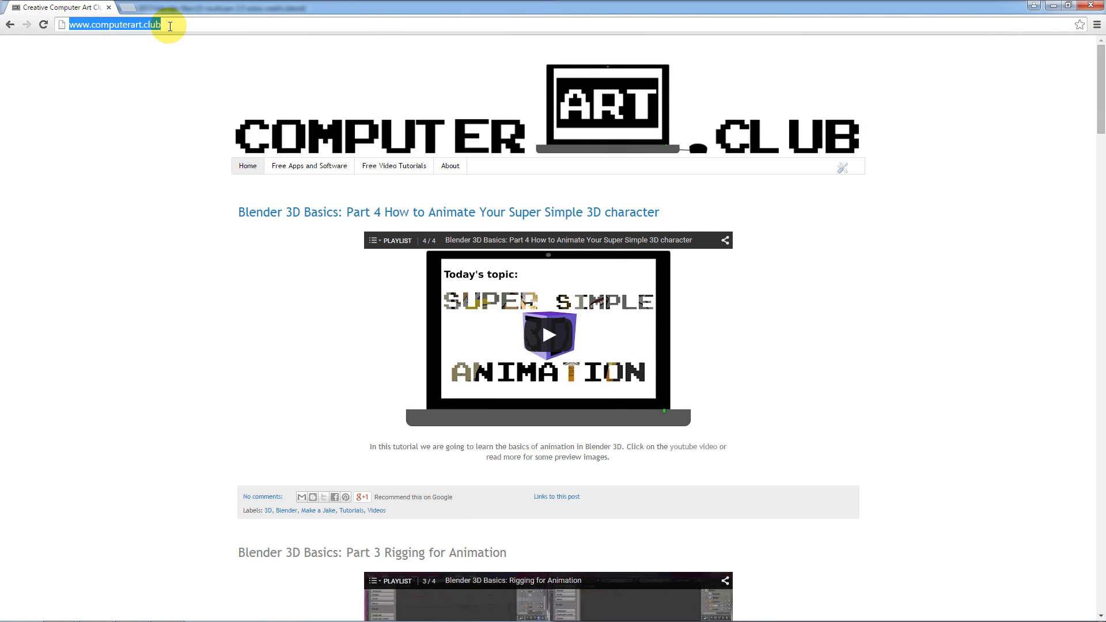
text(blender.)
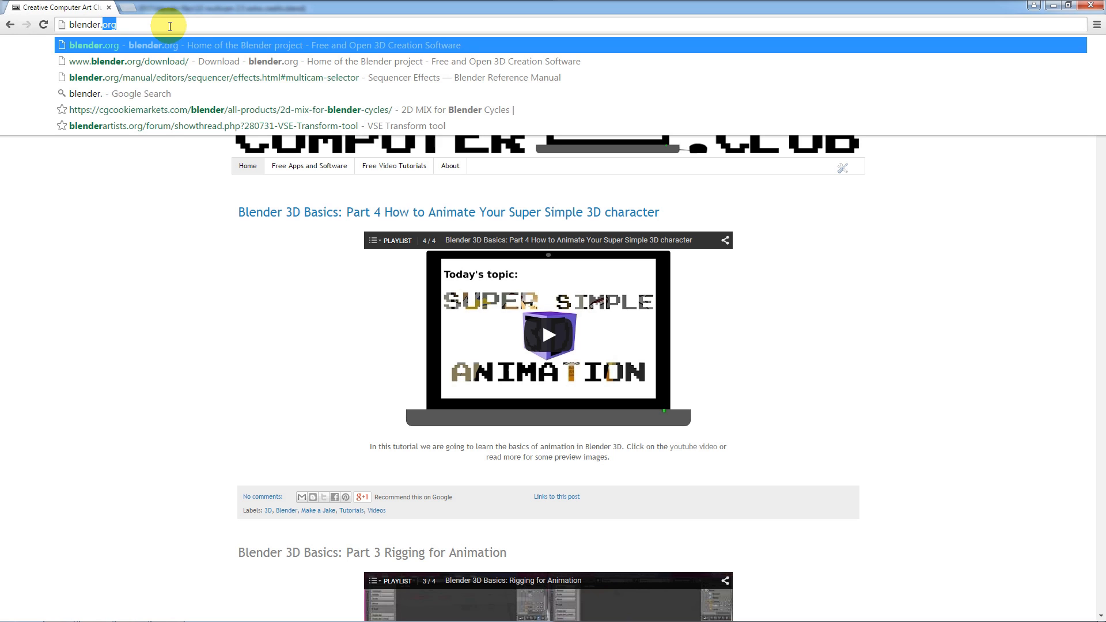
text(org)
key(Return)
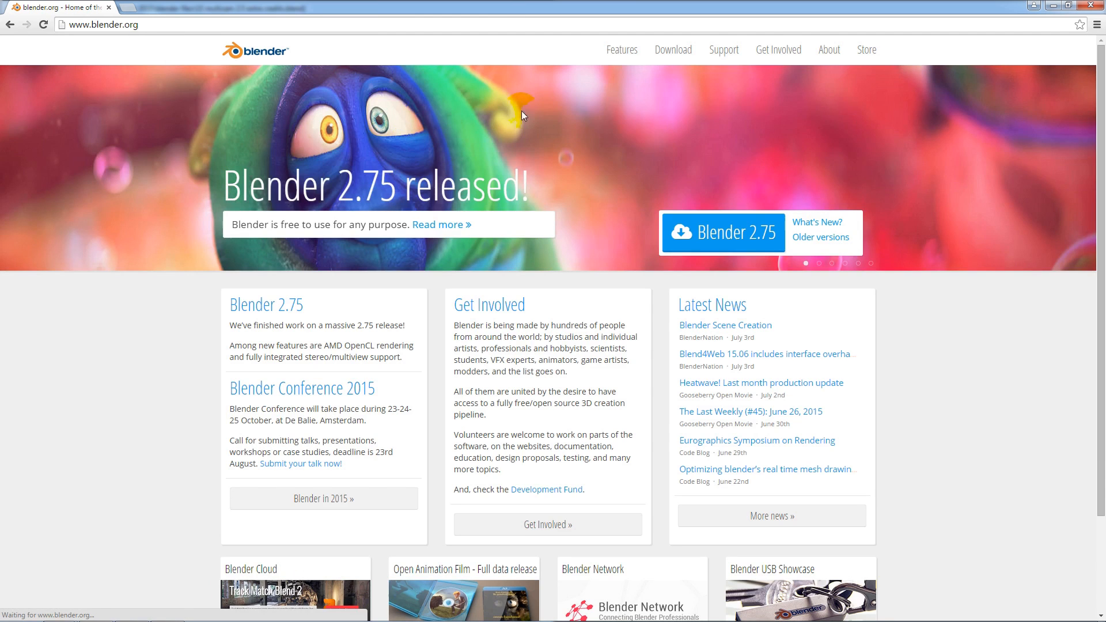
Open Blender's download page and look through the Mac OSX, GNU/Linux and Windows download options
click(684, 53)
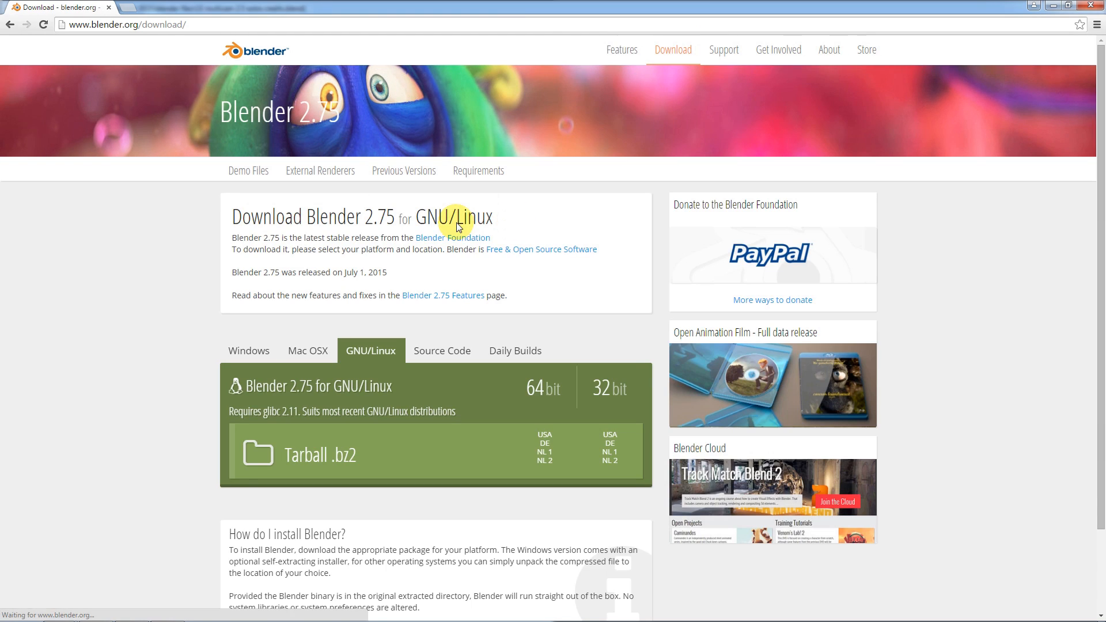
click(254, 353)
click(294, 351)
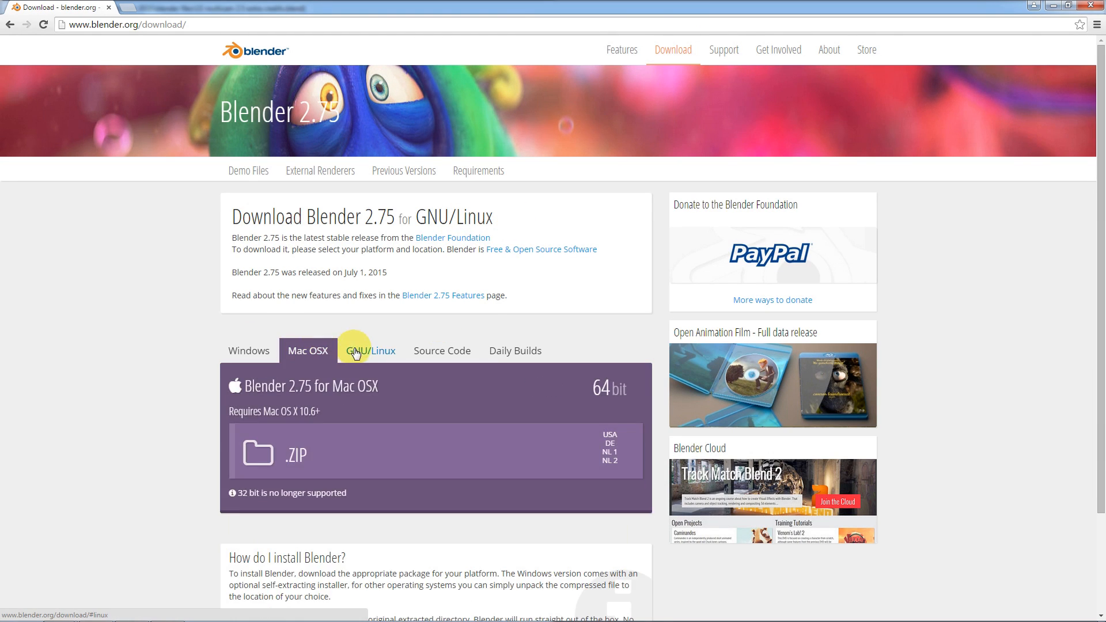
click(360, 352)
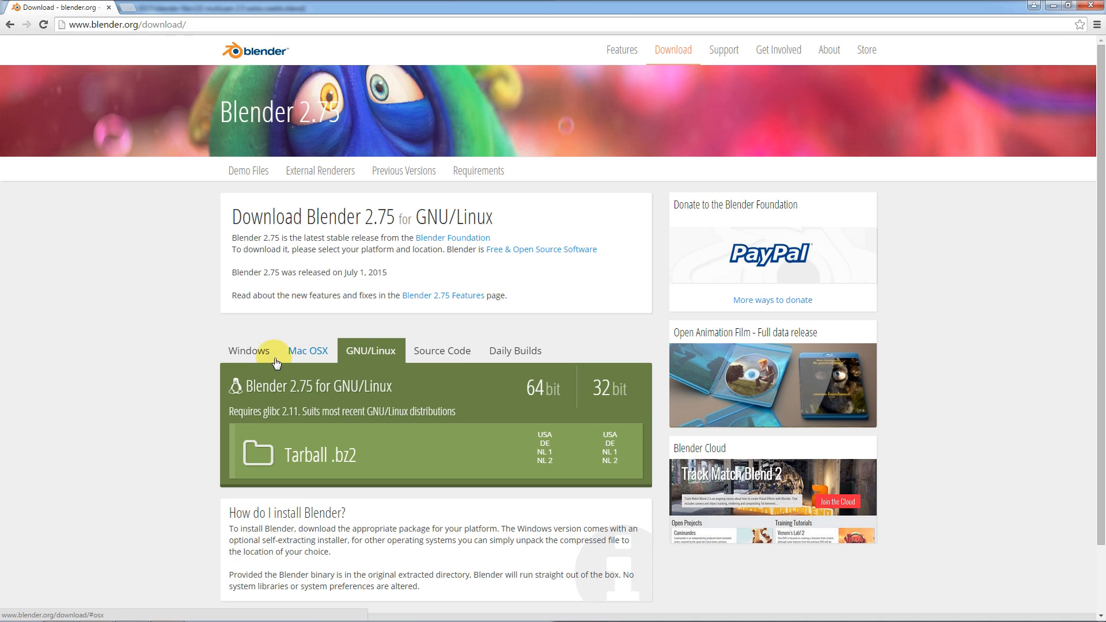
click(238, 351)
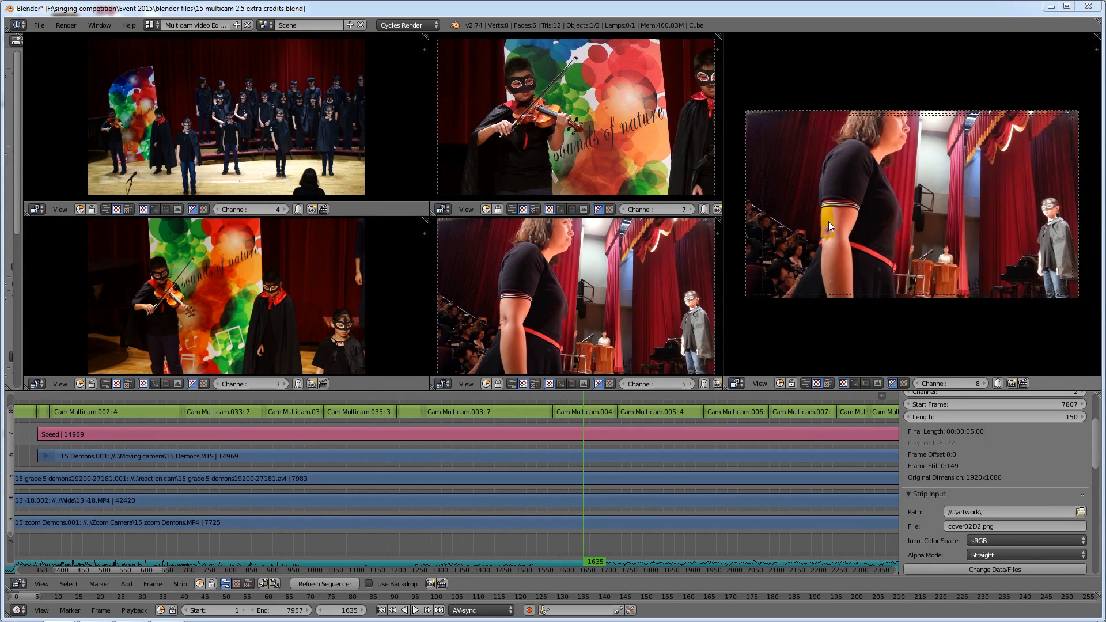
In Blender, start a new file from the start-up file and switch the screen layout to Video Editing
click(38, 26)
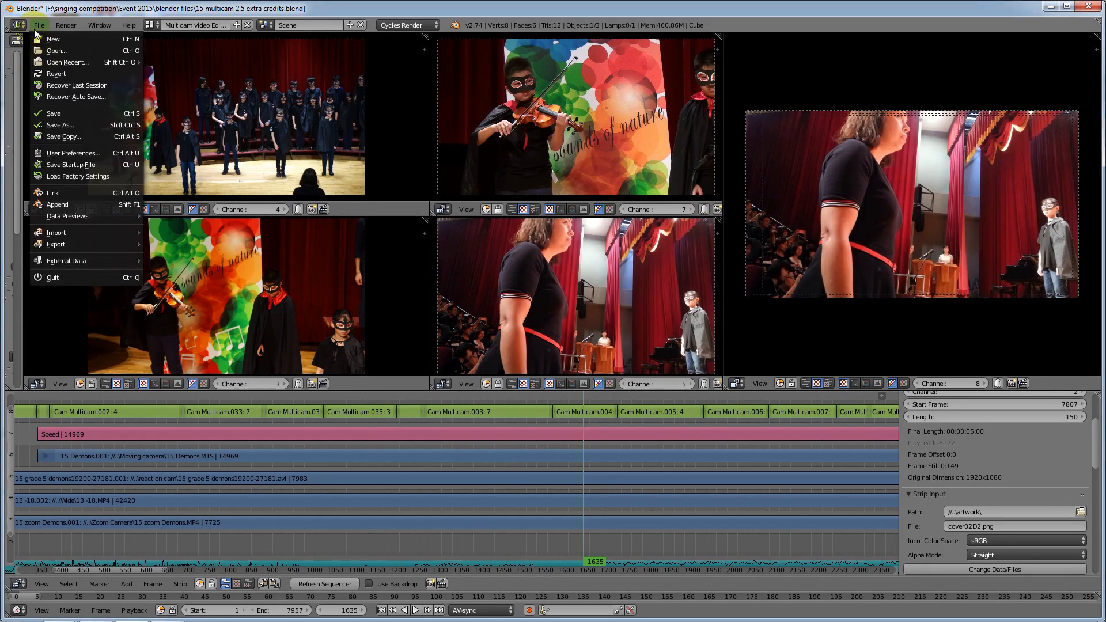
click(41, 39)
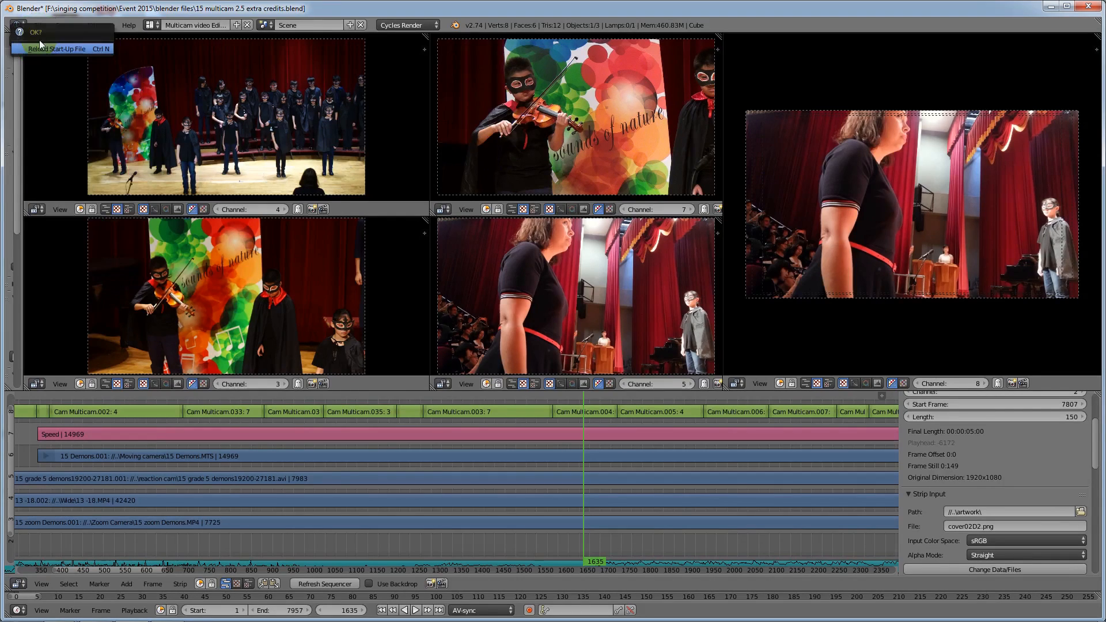
click(55, 49)
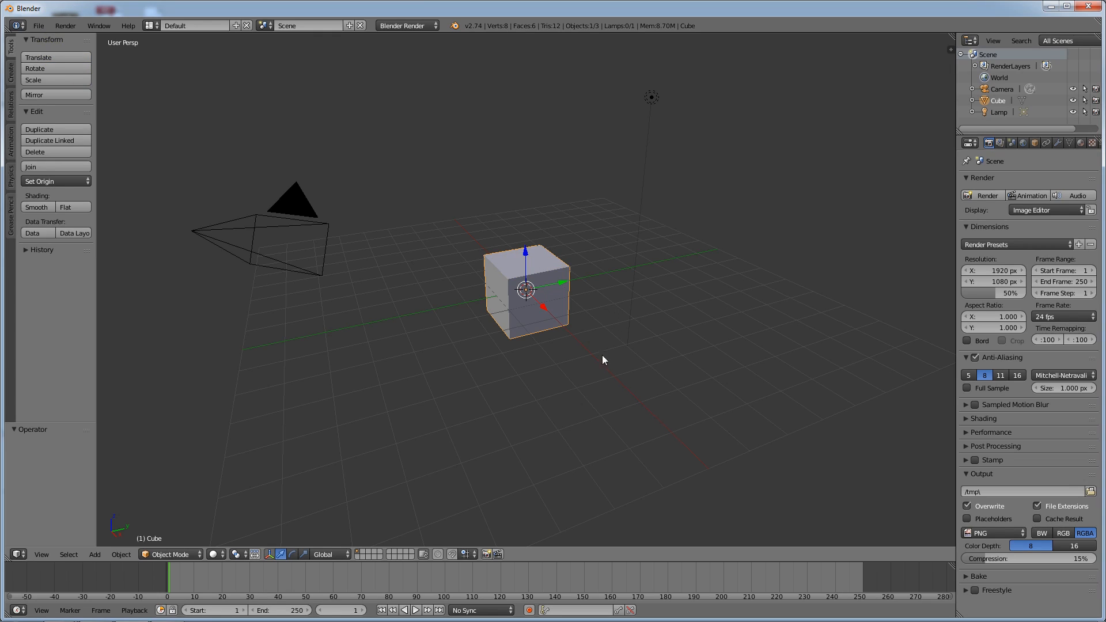
mouse_move(421, 280)
middle_down()
mouse_move(306, 237)
mouse_move(439, 165)
mouse_move(519, 230)
mouse_move(498, 266)
mouse_move(382, 262)
mouse_move(386, 233)
mouse_move(481, 257)
mouse_move(424, 261)
mouse_move(443, 282)
mouse_move(406, 275)
middle_up()
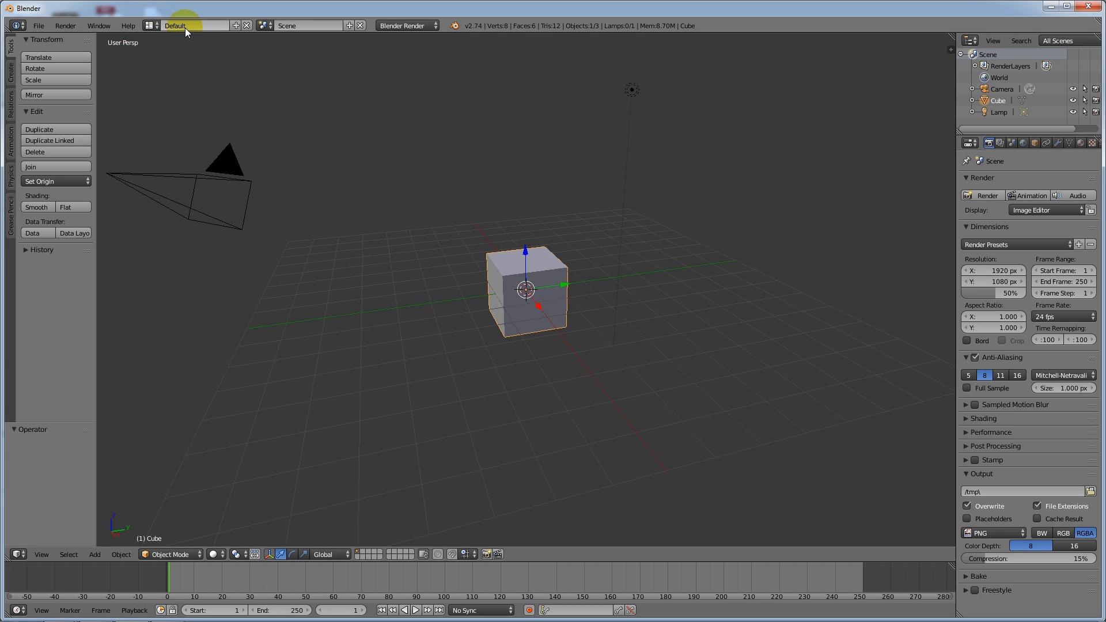
click(156, 26)
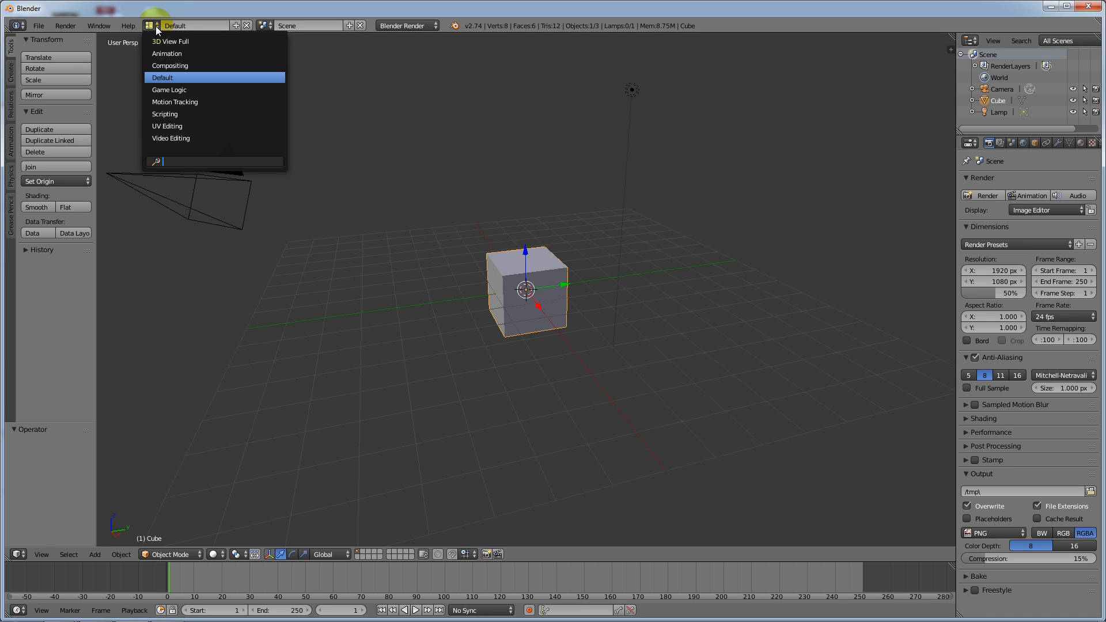
click(191, 140)
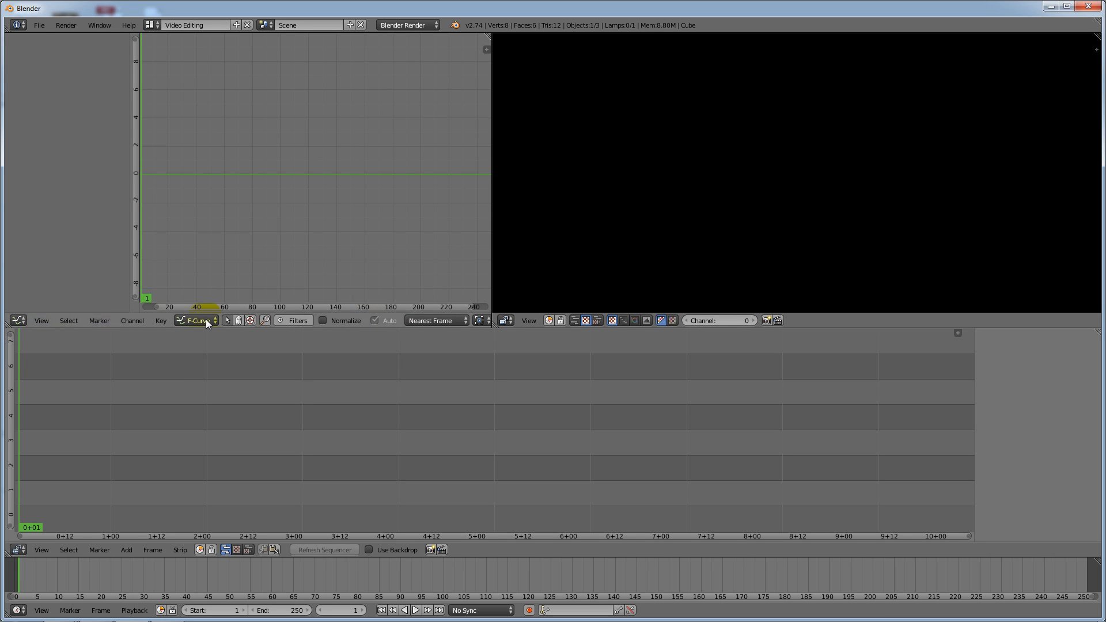
Change the Graph Editor area of the Video Editing layout to a Properties editor
click(18, 321)
click(18, 325)
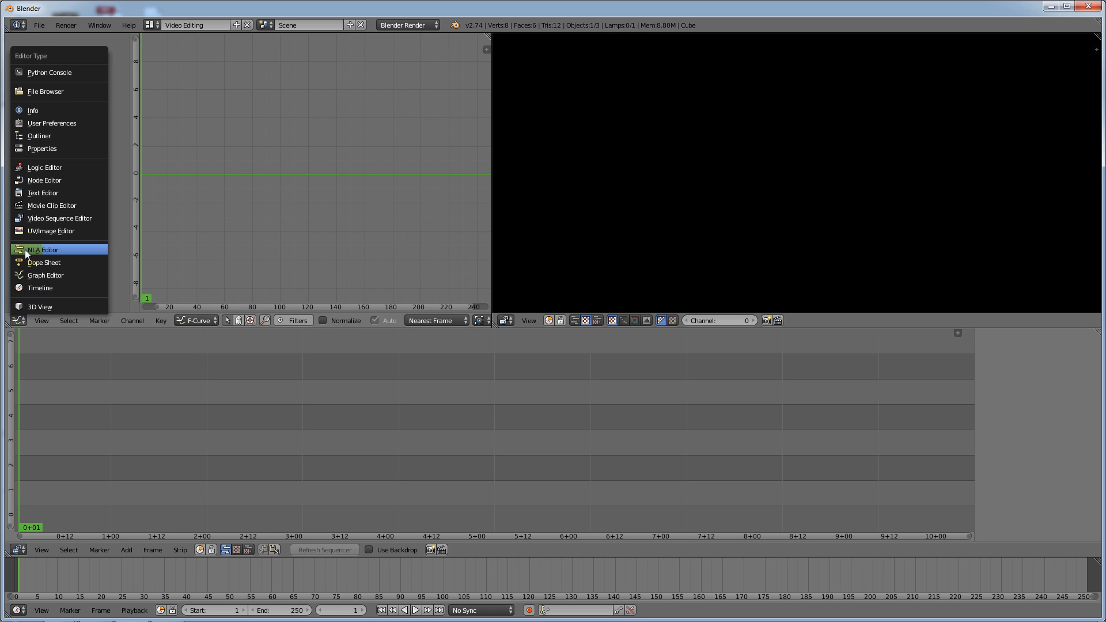
click(17, 323)
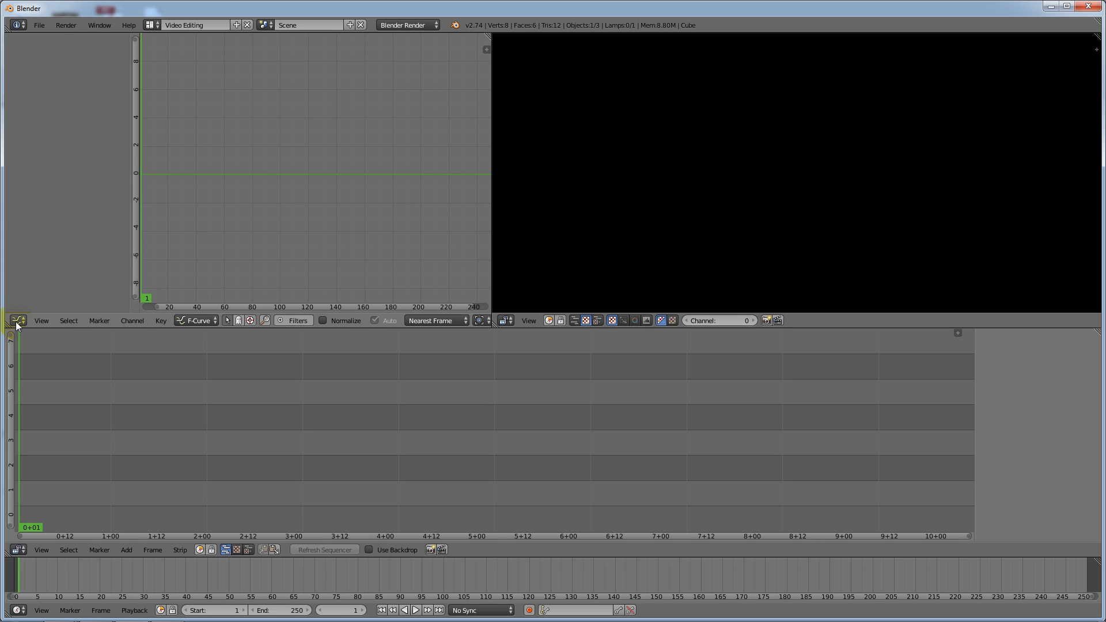
click(18, 324)
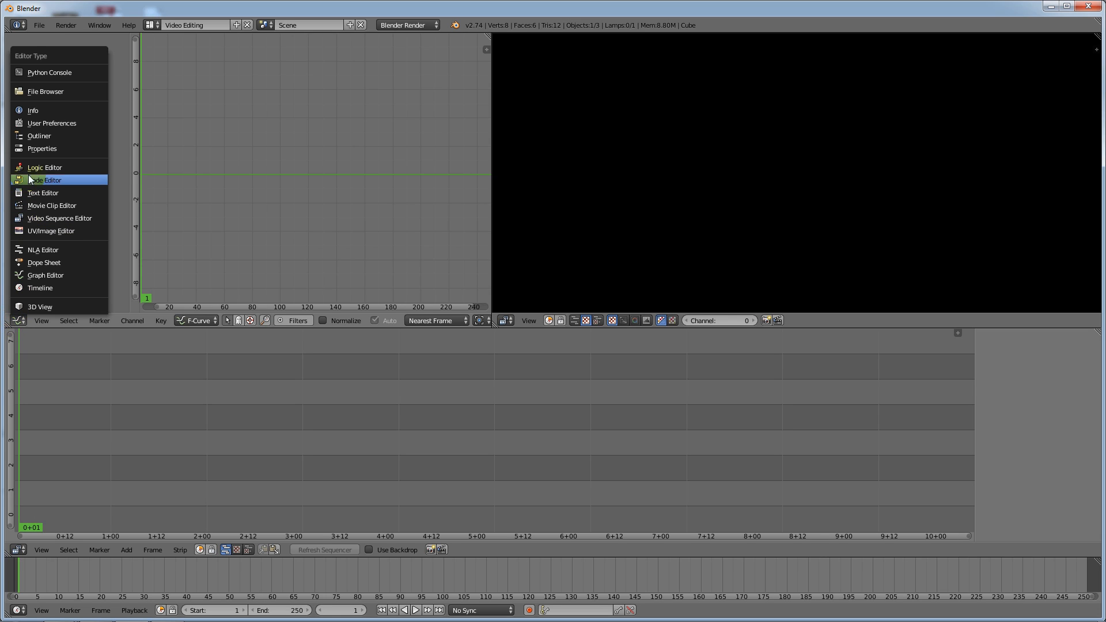
click(48, 147)
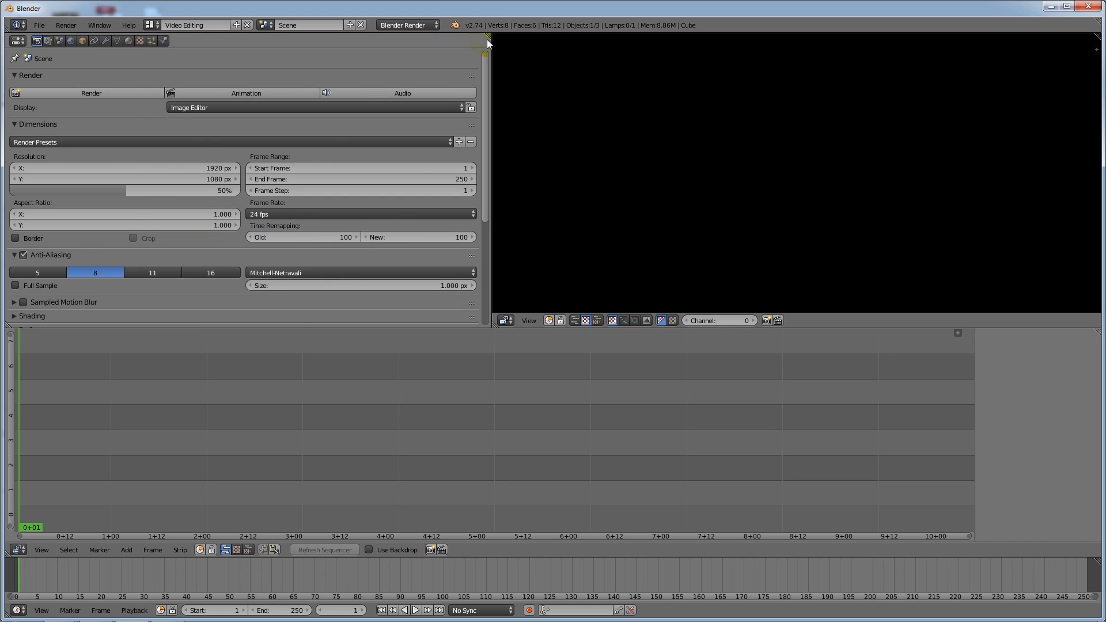
Split the Properties area vertically into a narrower and a wider area side by side
click(495, 26)
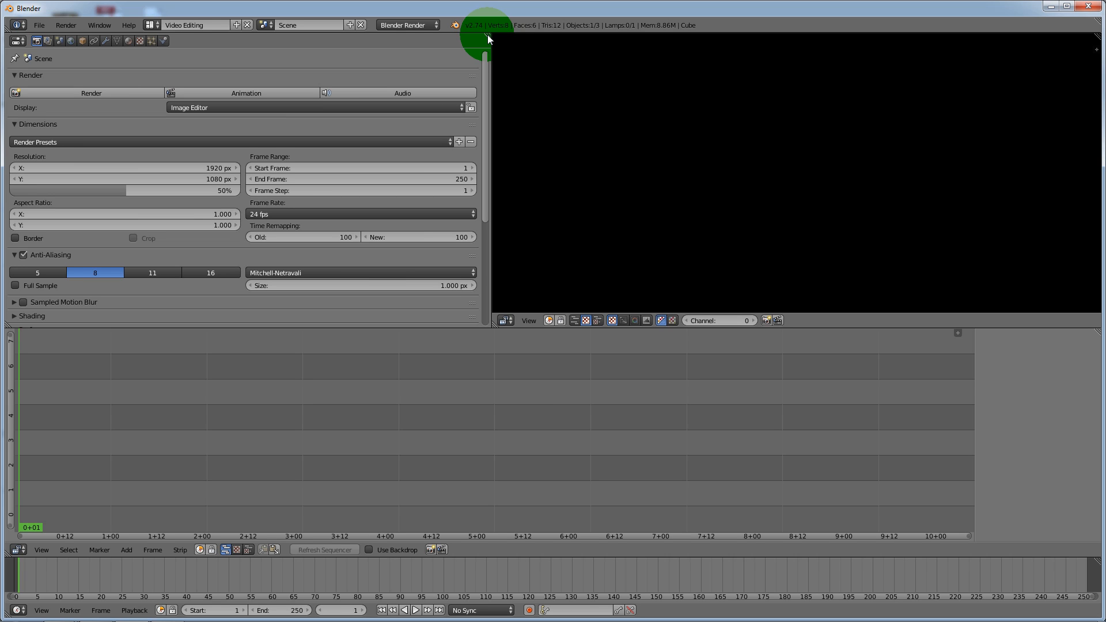
drag(488, 34, 213, 57)
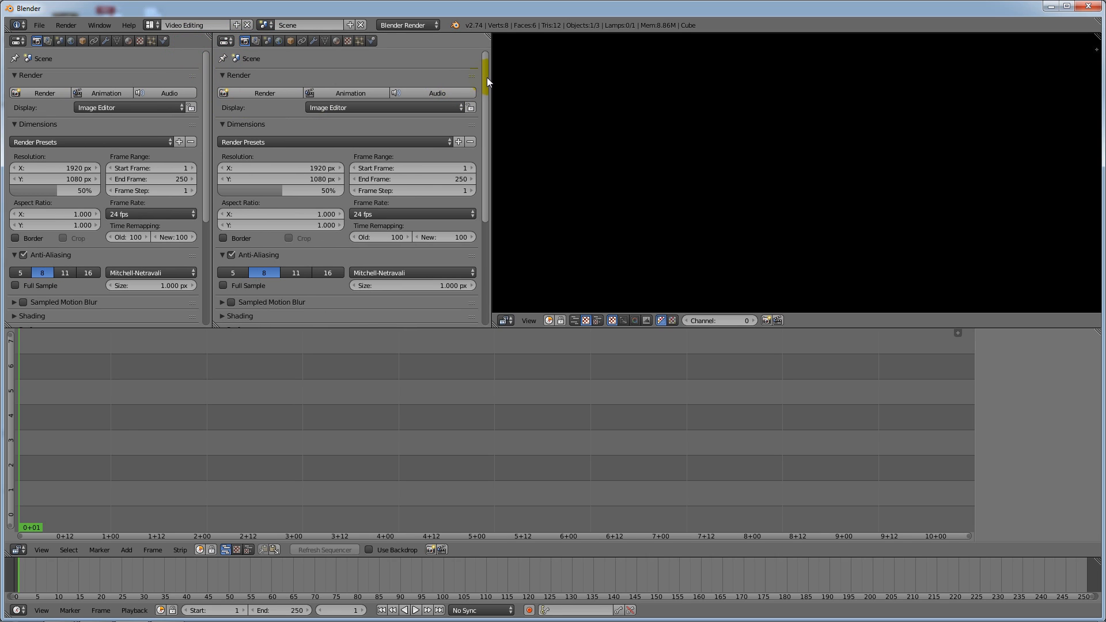
drag(487, 77, 462, 78)
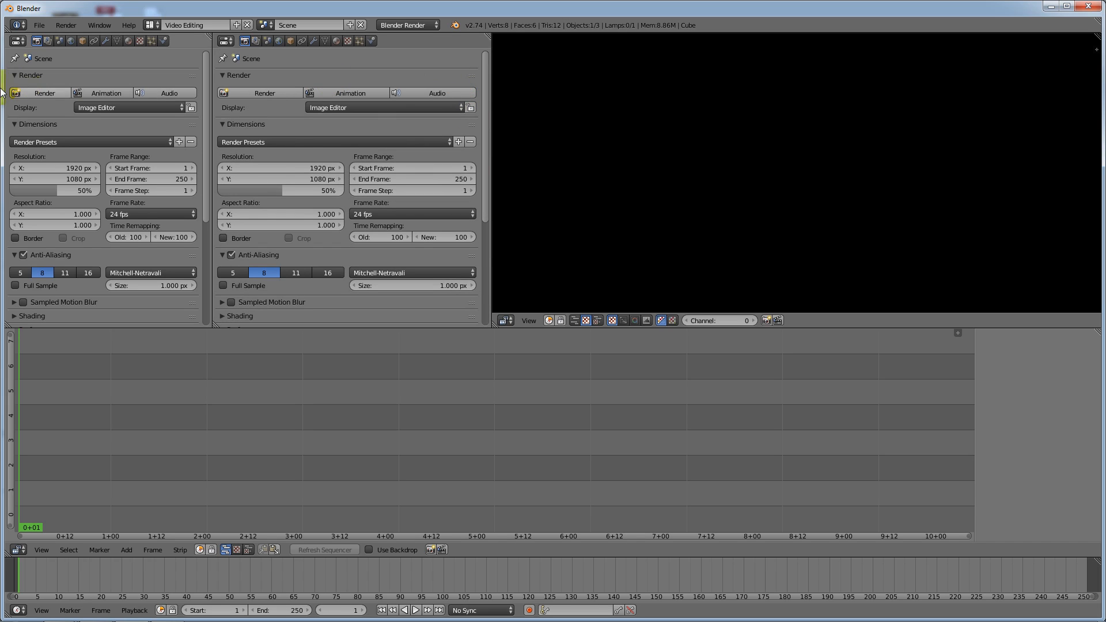
click(226, 42)
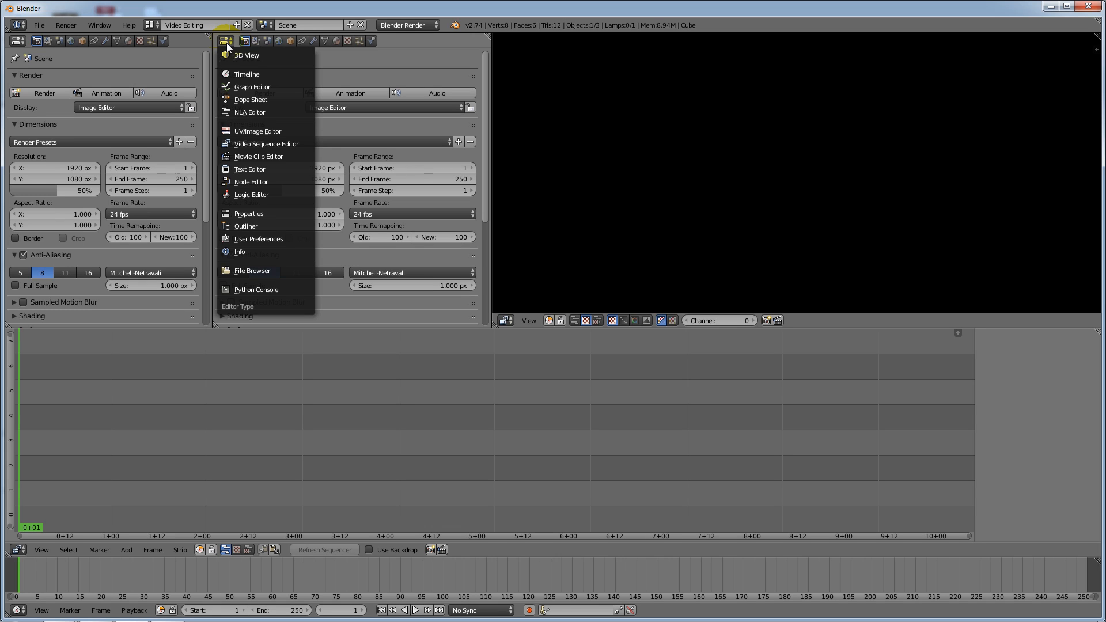
click(240, 147)
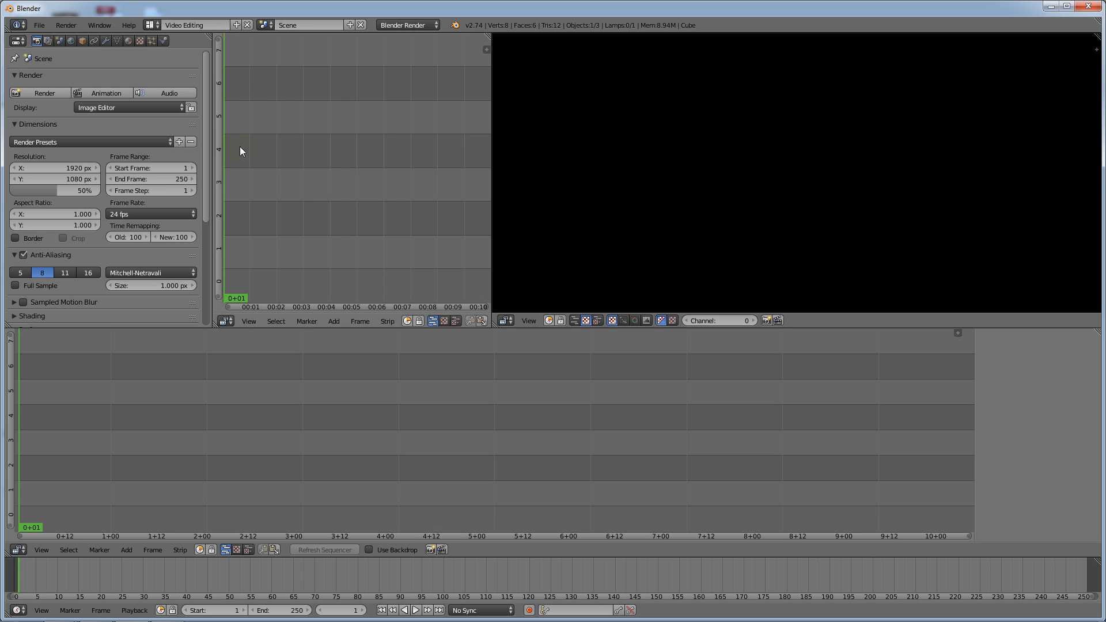
click(229, 323)
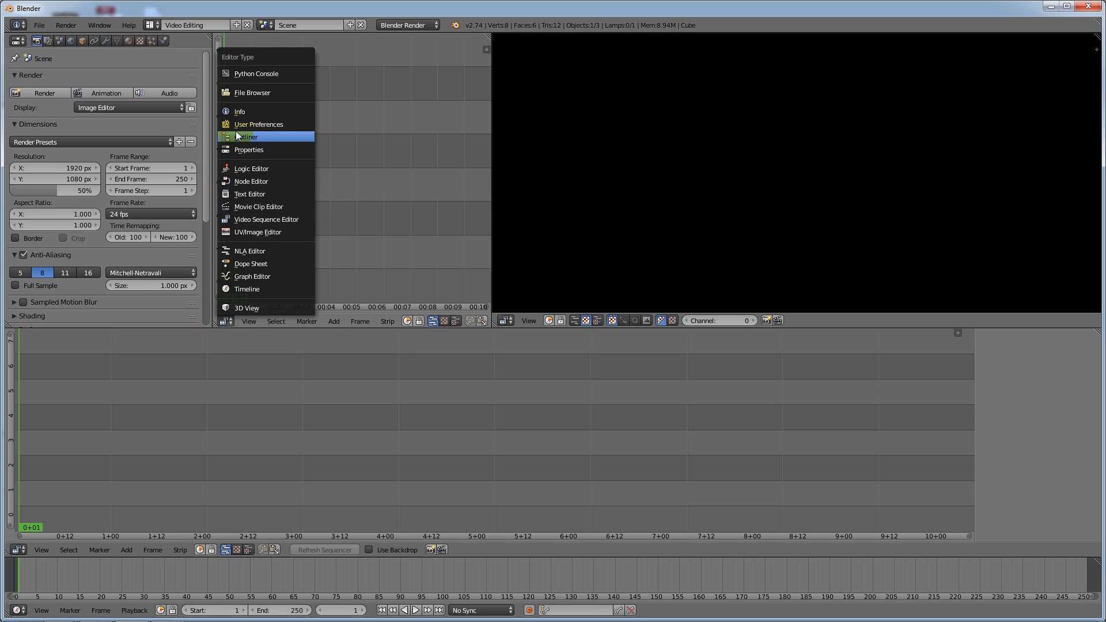
click(244, 150)
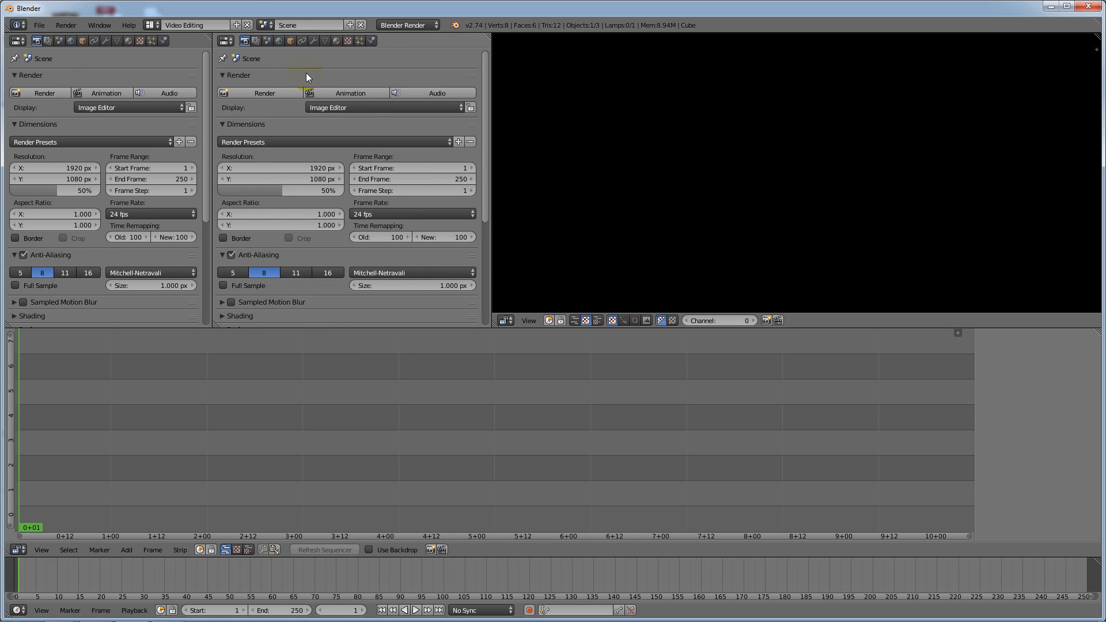
Turn the Properties area beside the black preview into a Video Sequence Editor showing only the image preview, and split it vertically into two equal areas
click(225, 43)
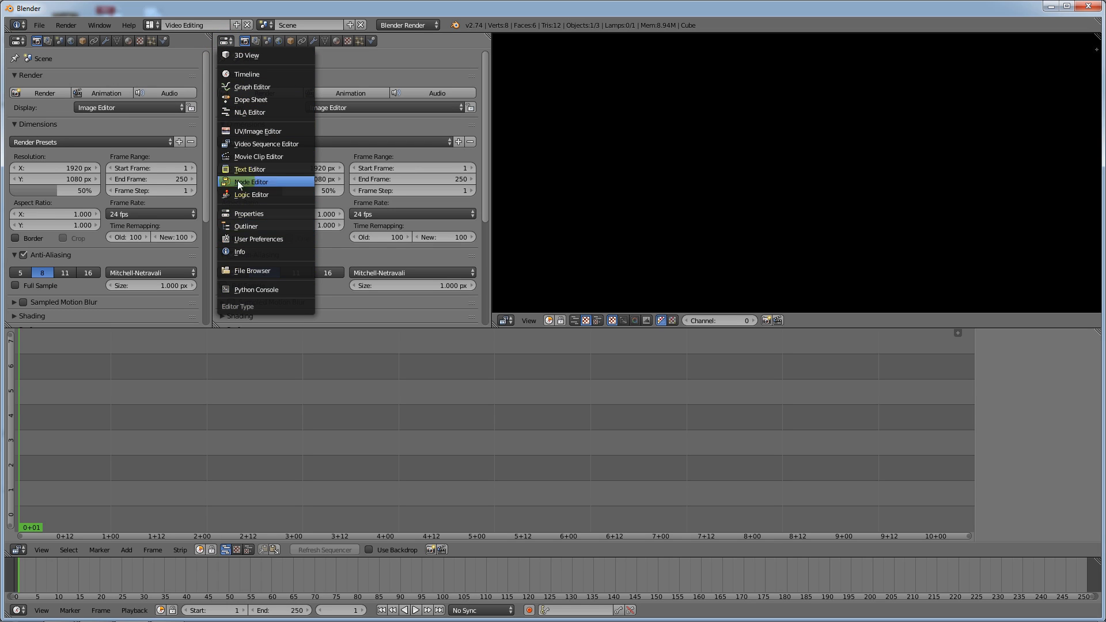
click(243, 145)
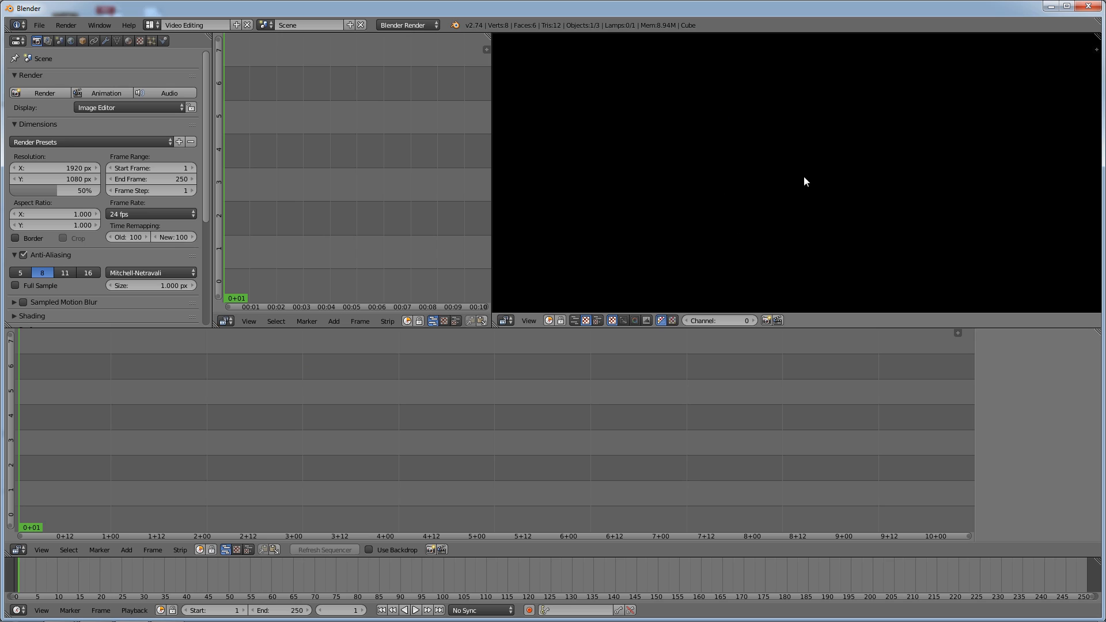
click(444, 320)
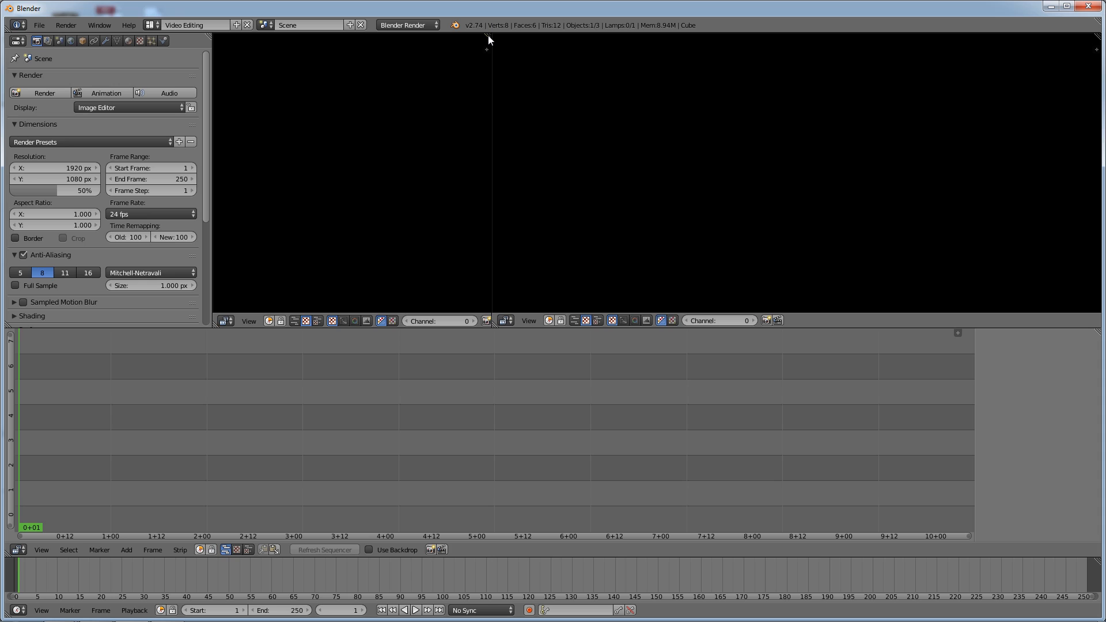
drag(489, 36, 354, 39)
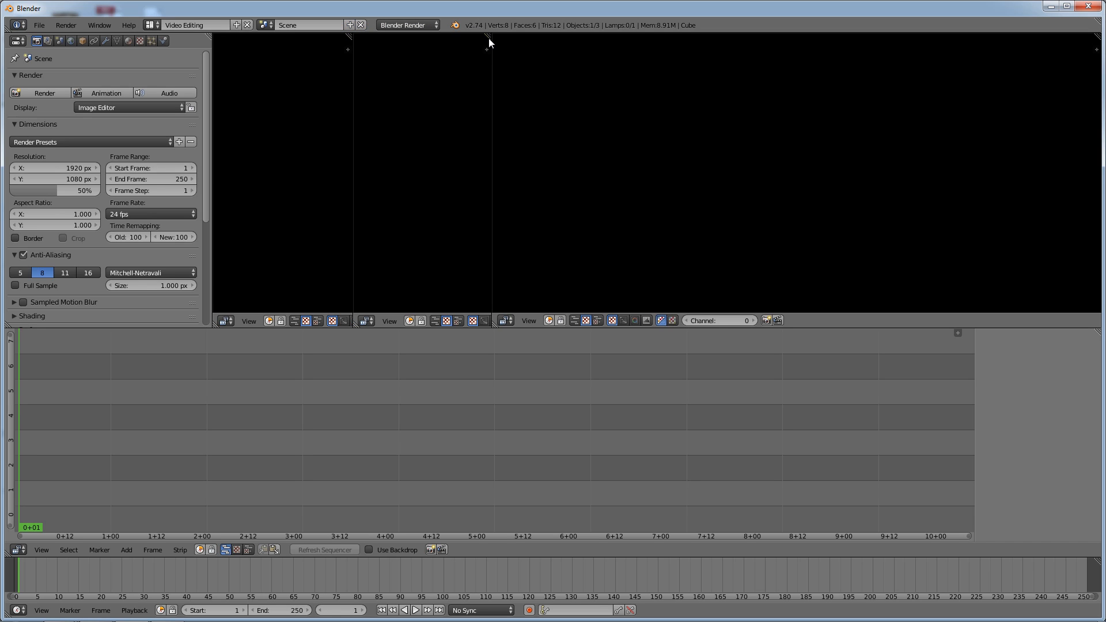
Split each of the two narrow preview areas horizontally into an upper and a lower half, making four small previews
drag(487, 35, 489, 167)
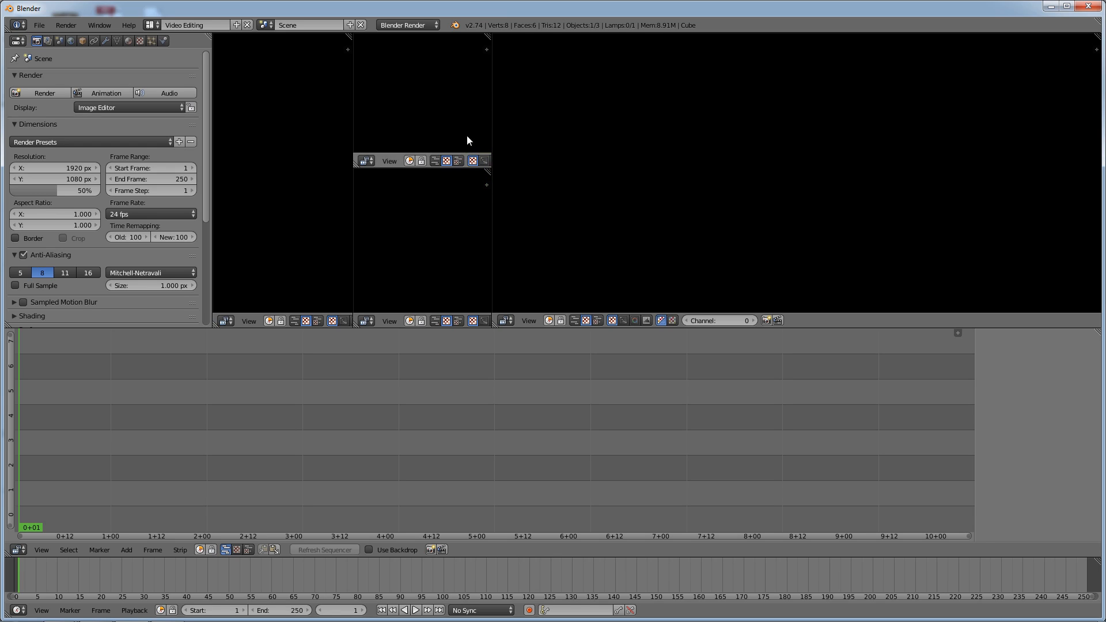
drag(349, 35, 354, 167)
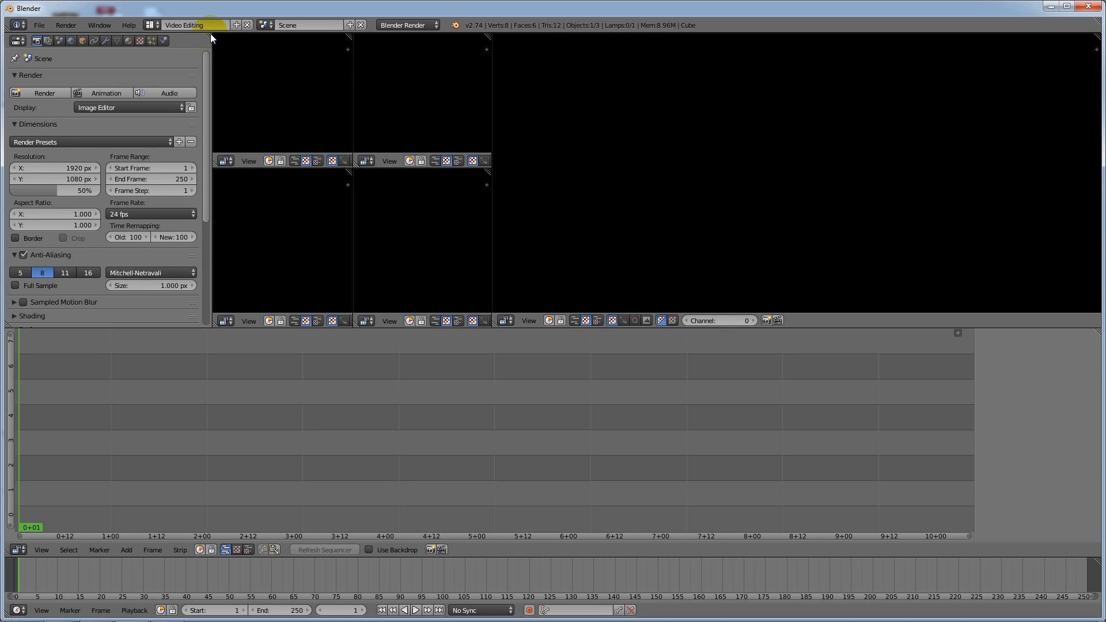
Merge the stray sliver split off the Properties area back into it and narrow that area to widen the previews
mouse_move(210, 34)
mouse_down()
mouse_move(119, 47)
mouse_move(195, 48)
mouse_up()
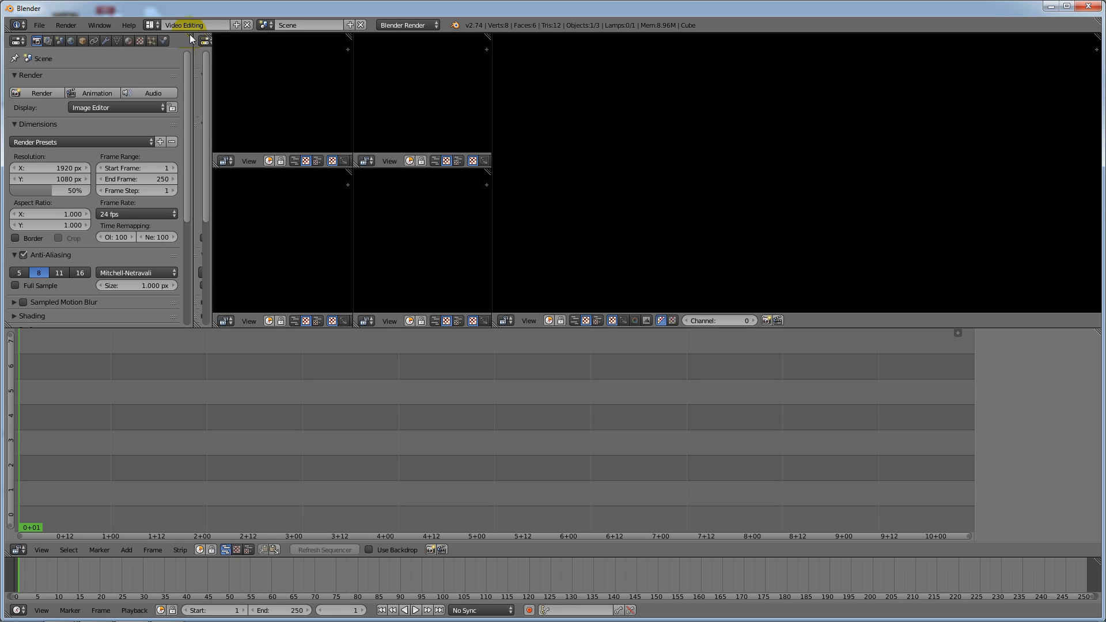
drag(190, 38, 199, 39)
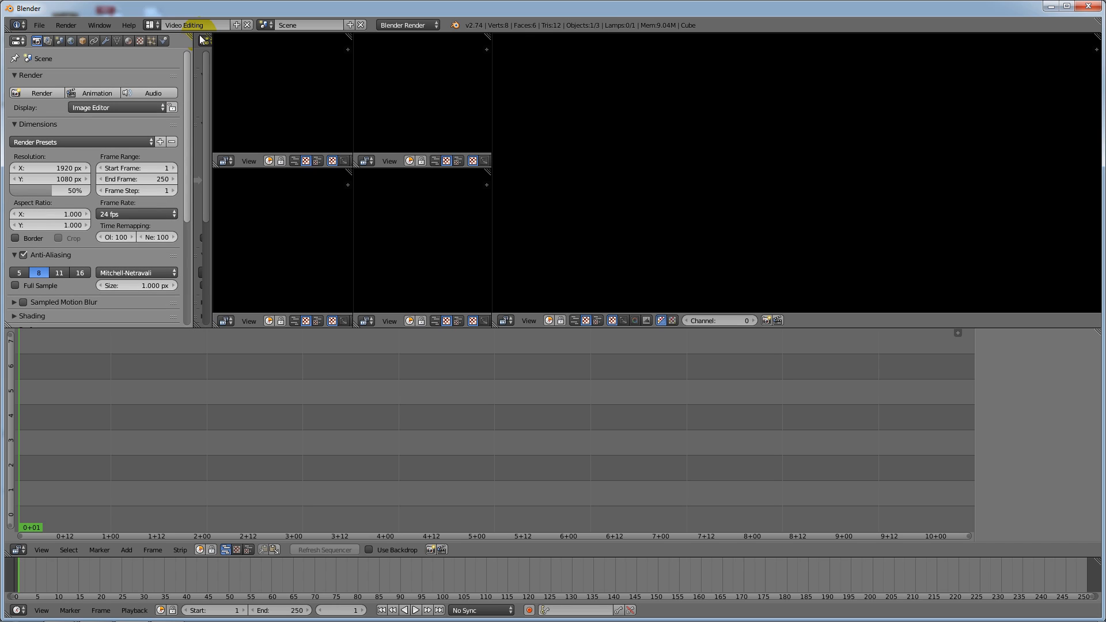
drag(202, 39, 65, 74)
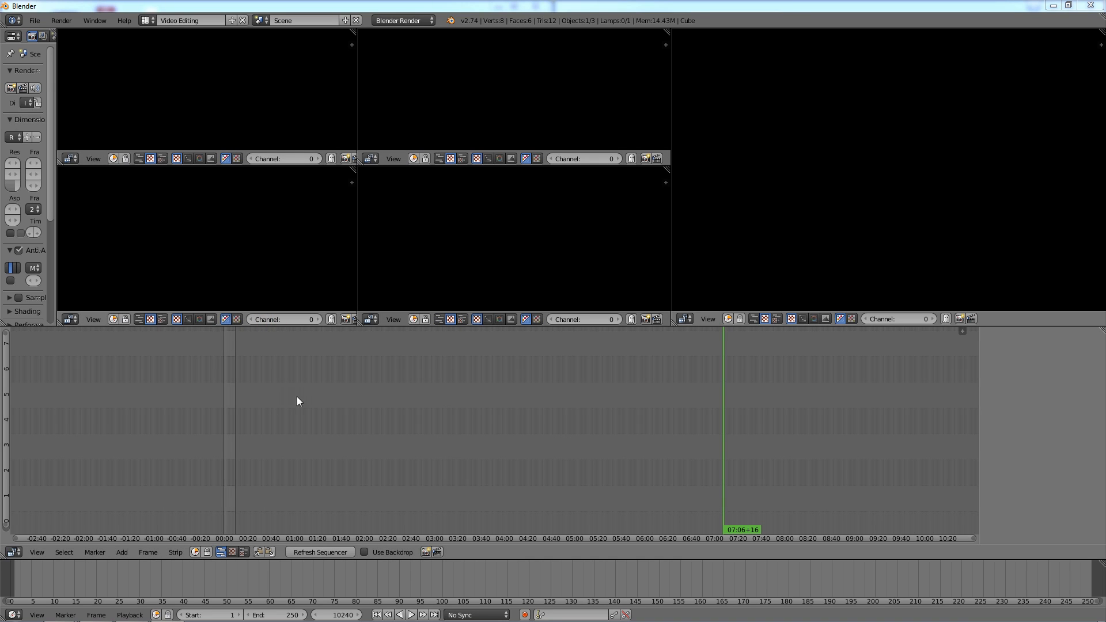
Return the playhead to the first frame of the timeline
mouse_move(405, 603)
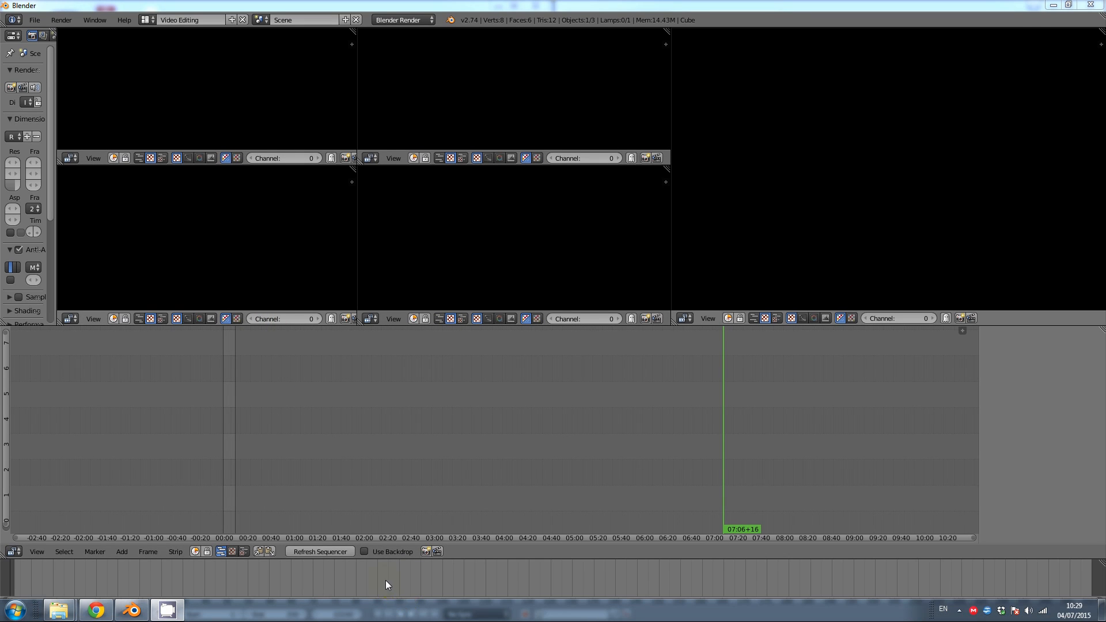
click(377, 613)
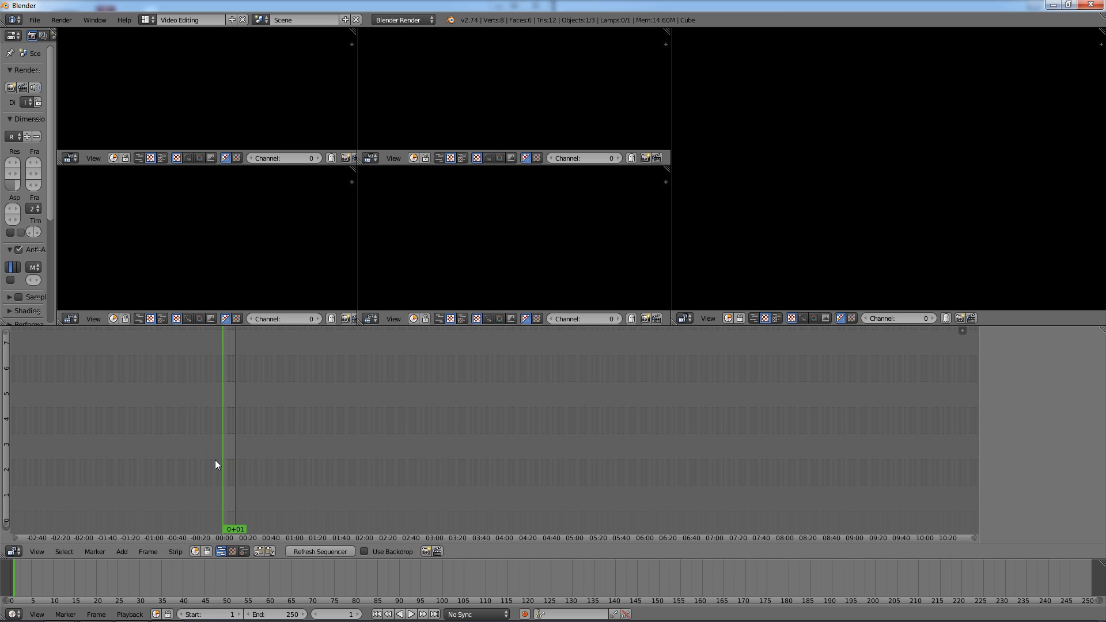
click(376, 614)
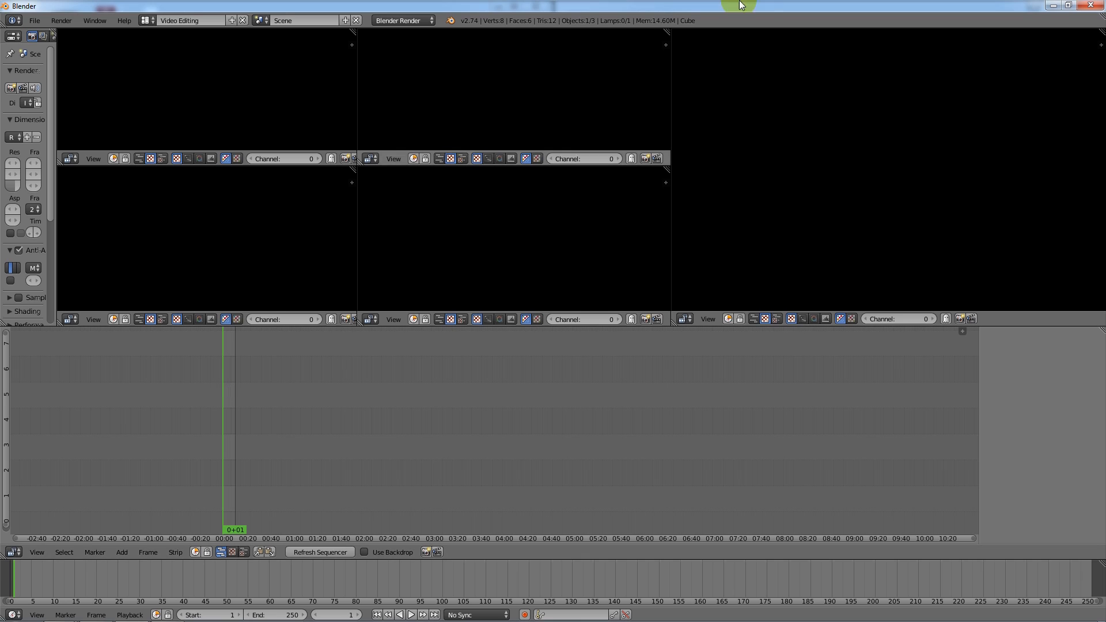
Tile the Blender window beside the Windows Explorer window and open the Event 2015 folder inside singing competition
drag(510, 5, 1102, 6)
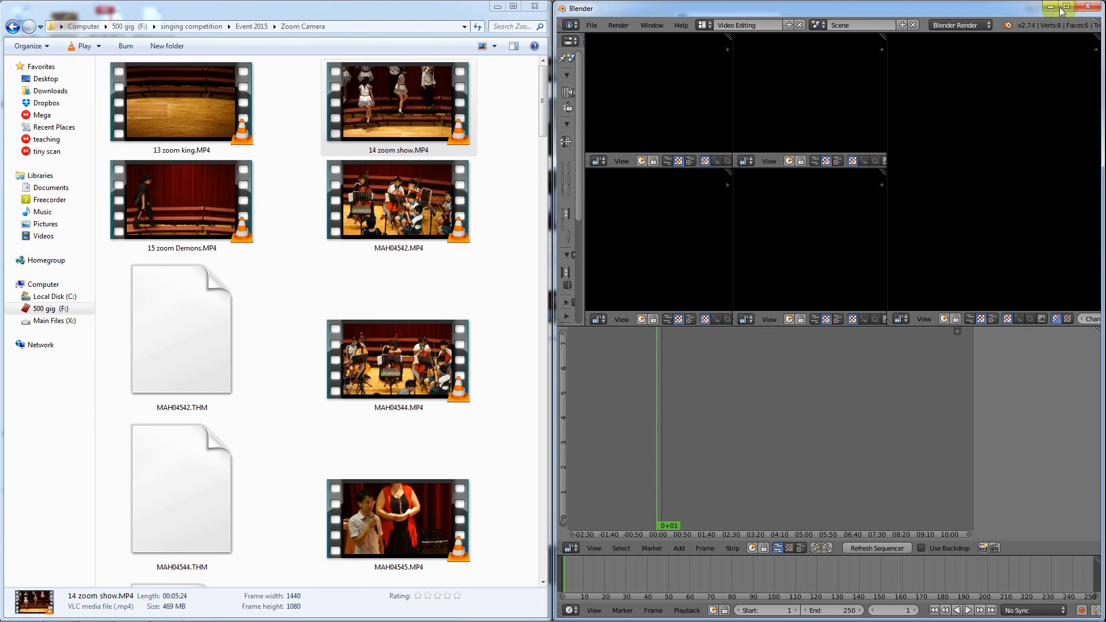
click(250, 29)
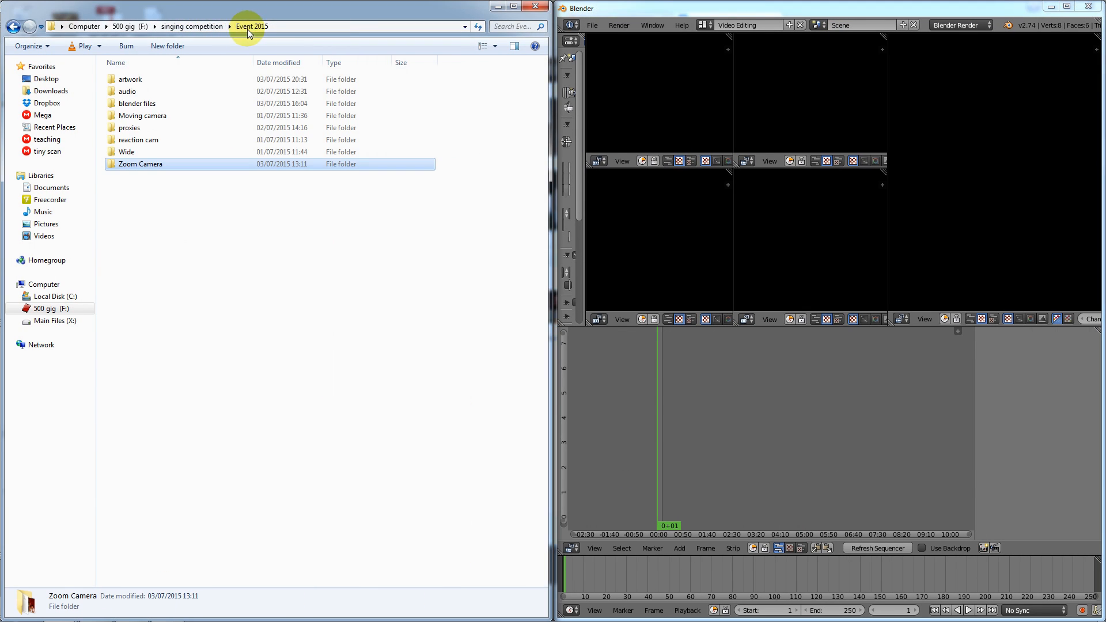
click(185, 29)
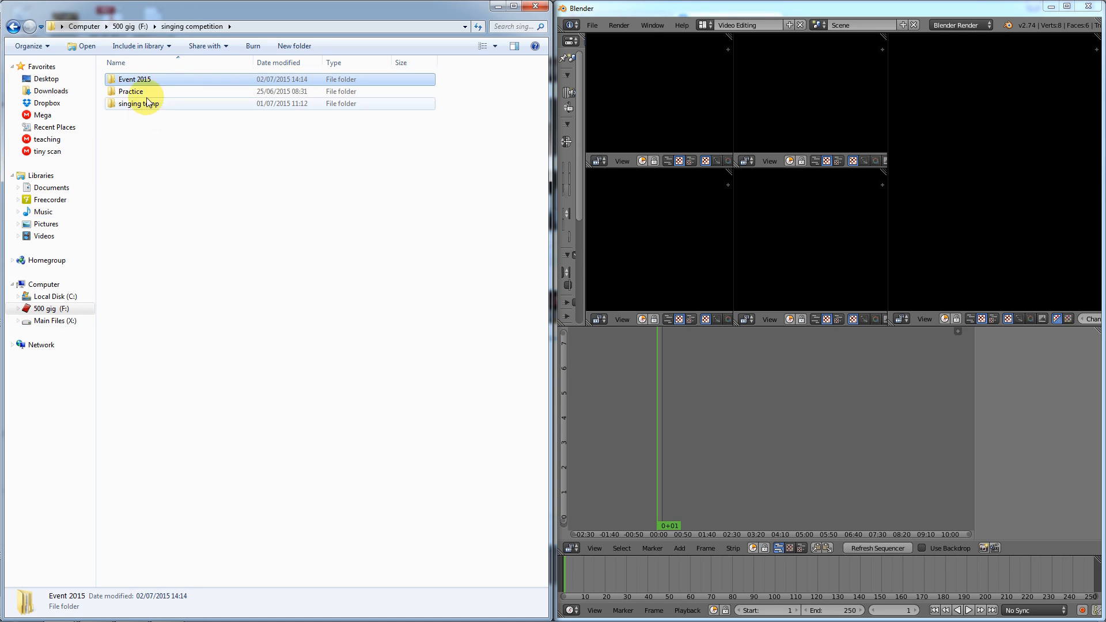
double_click(141, 81)
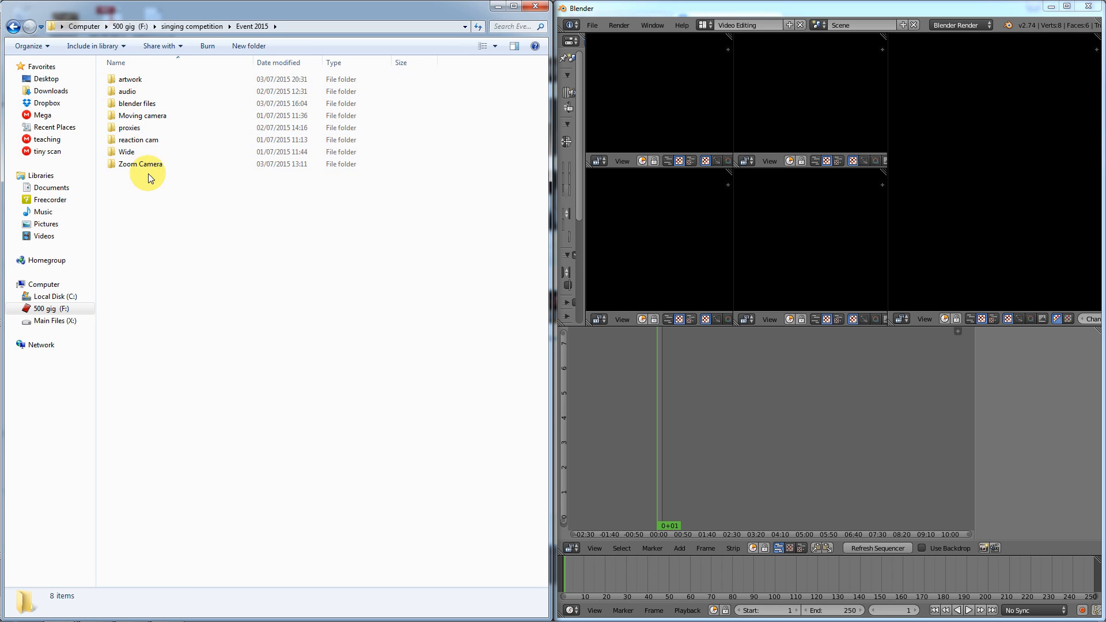
Review how the Event 2015 project is organised into audio, camera, artwork and blender files folders
click(123, 96)
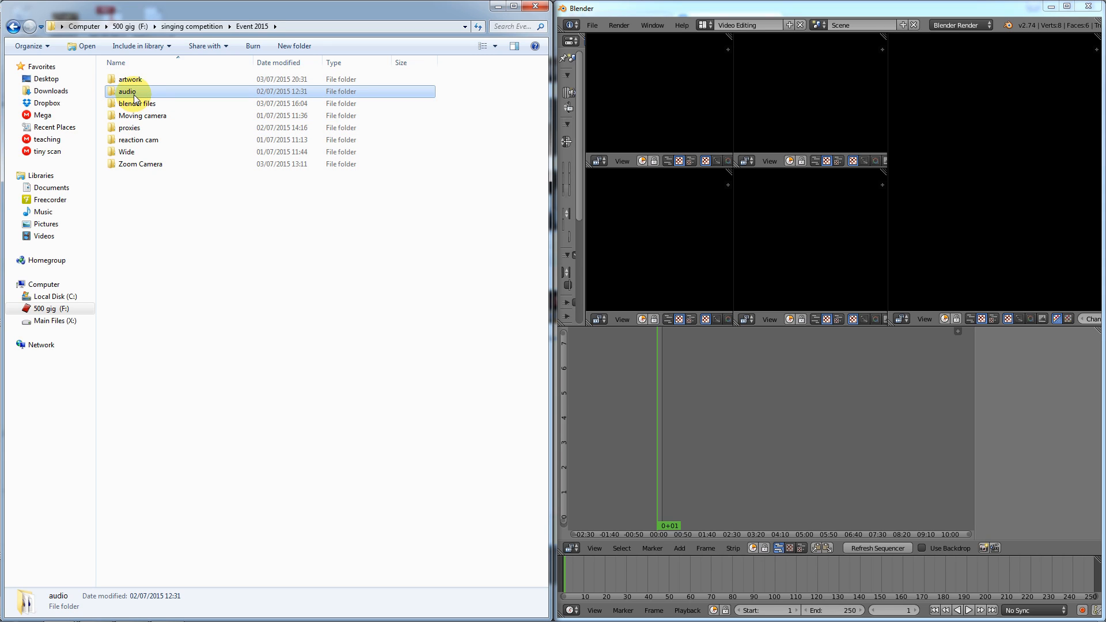
click(129, 92)
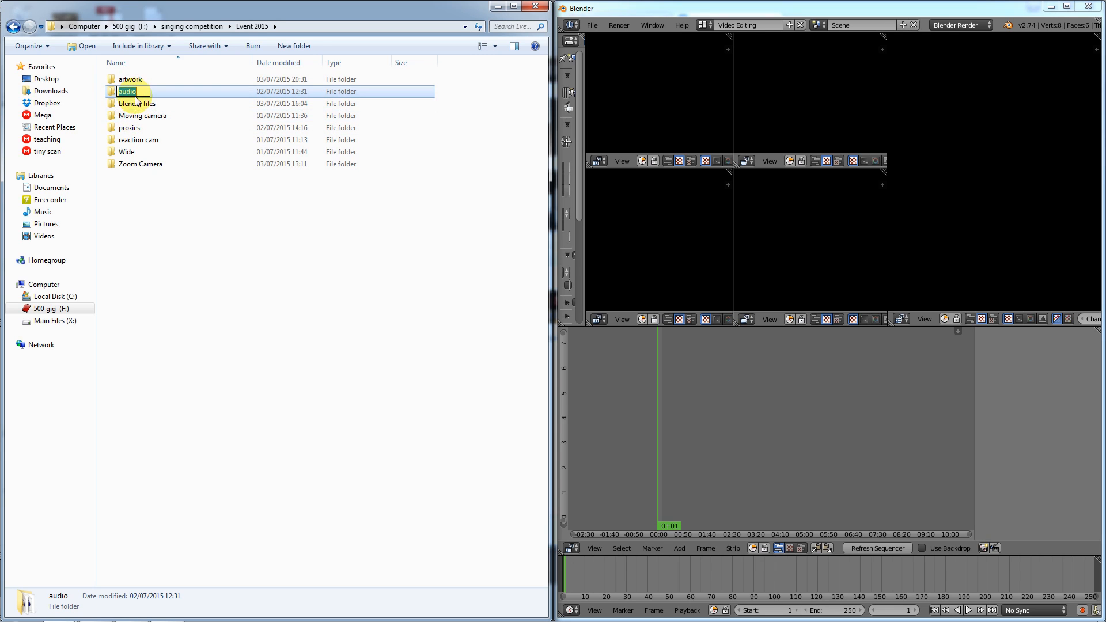
click(132, 103)
click(128, 116)
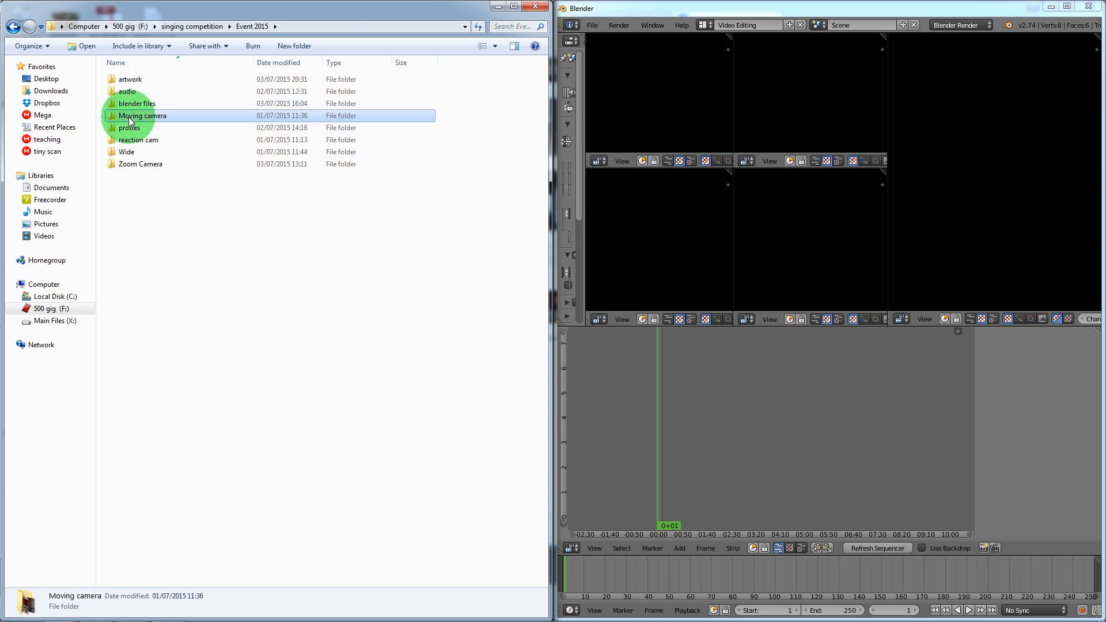
click(127, 140)
click(127, 152)
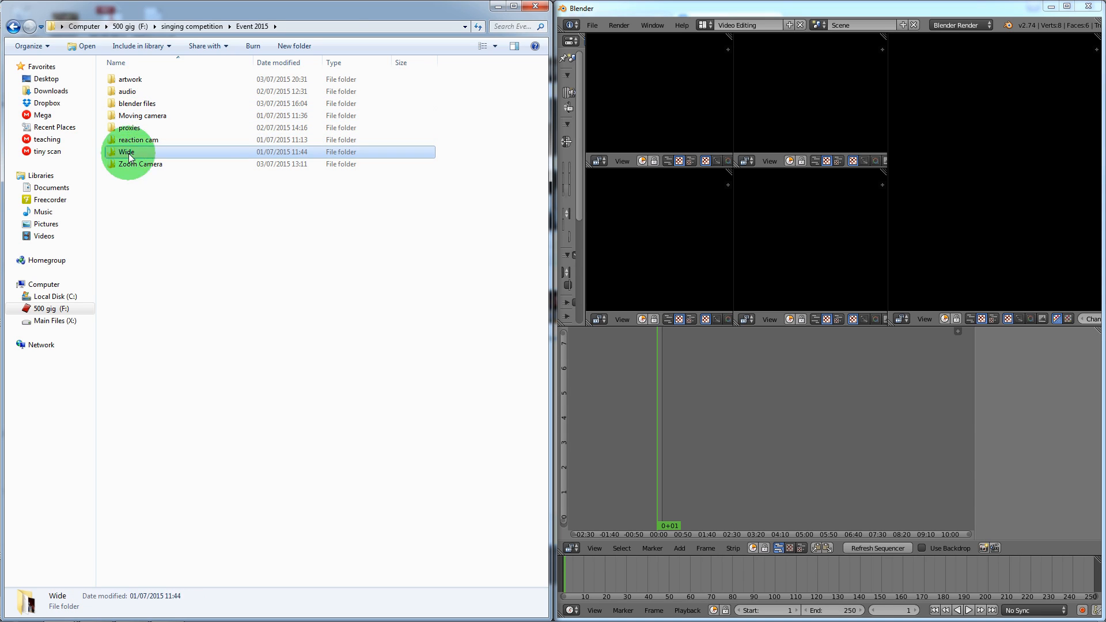
click(129, 165)
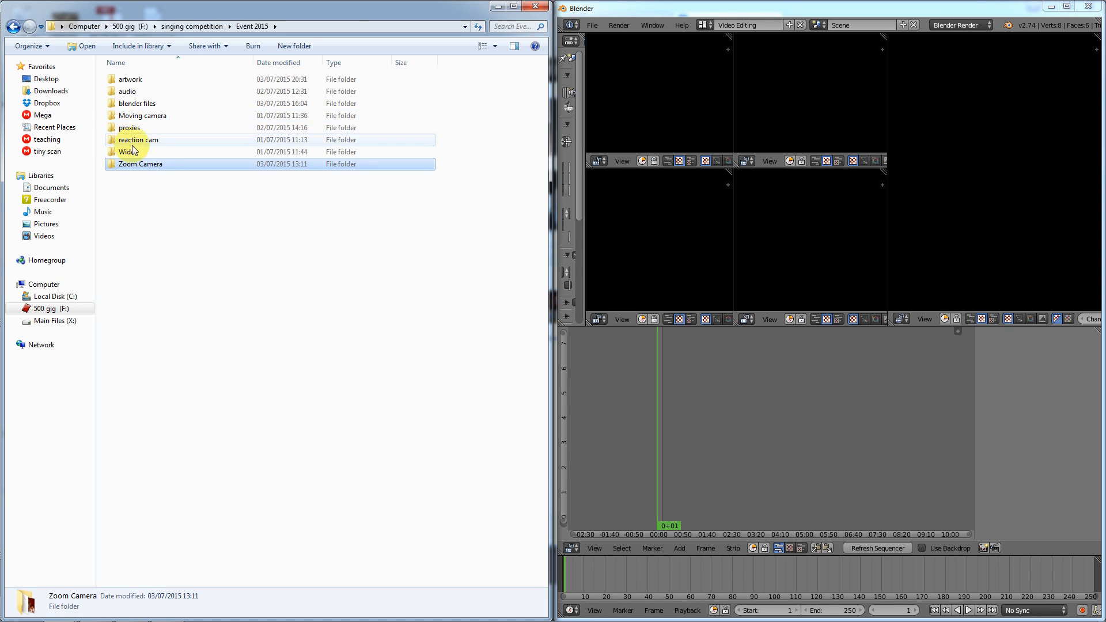
click(123, 80)
click(132, 105)
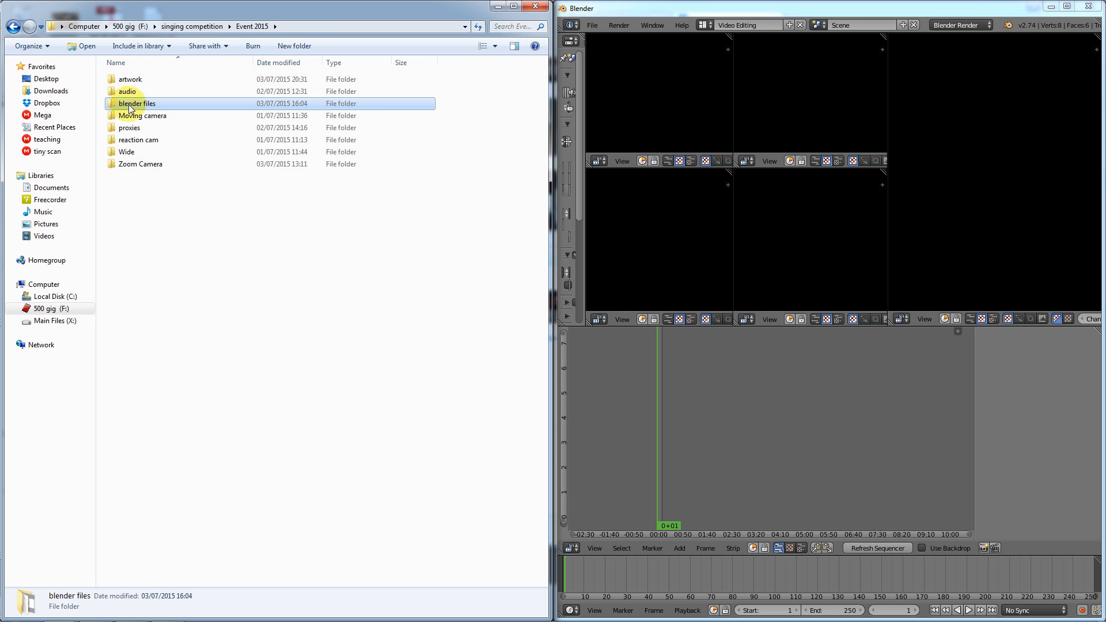
Look through the clips in the Zoom Camera, Wide, reaction cam and Moving camera folders
double_click(129, 165)
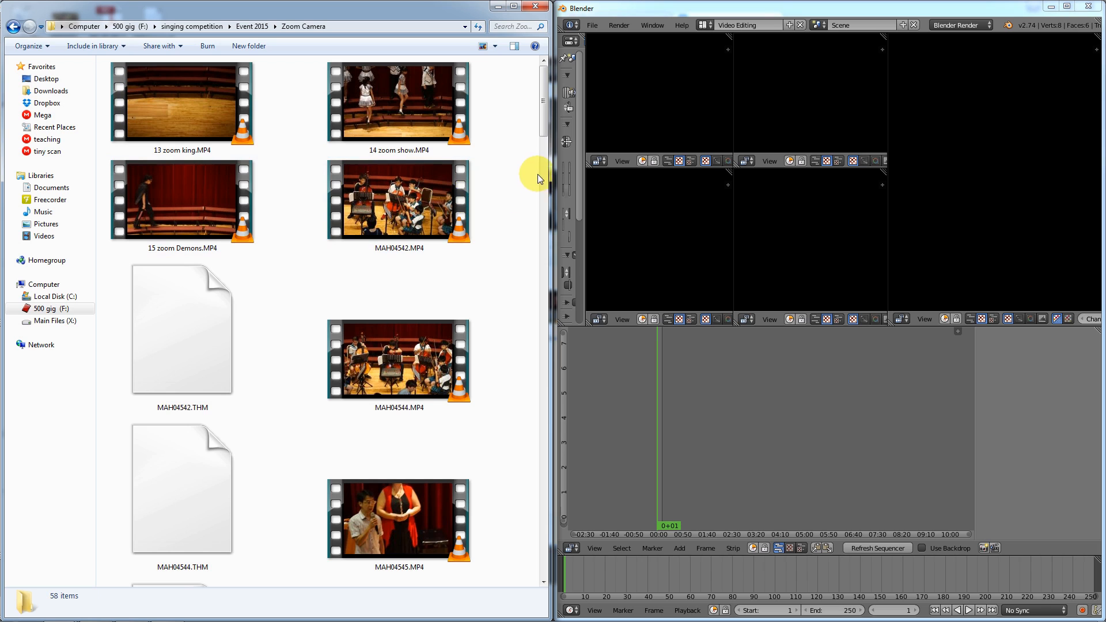
drag(541, 115, 498, 52)
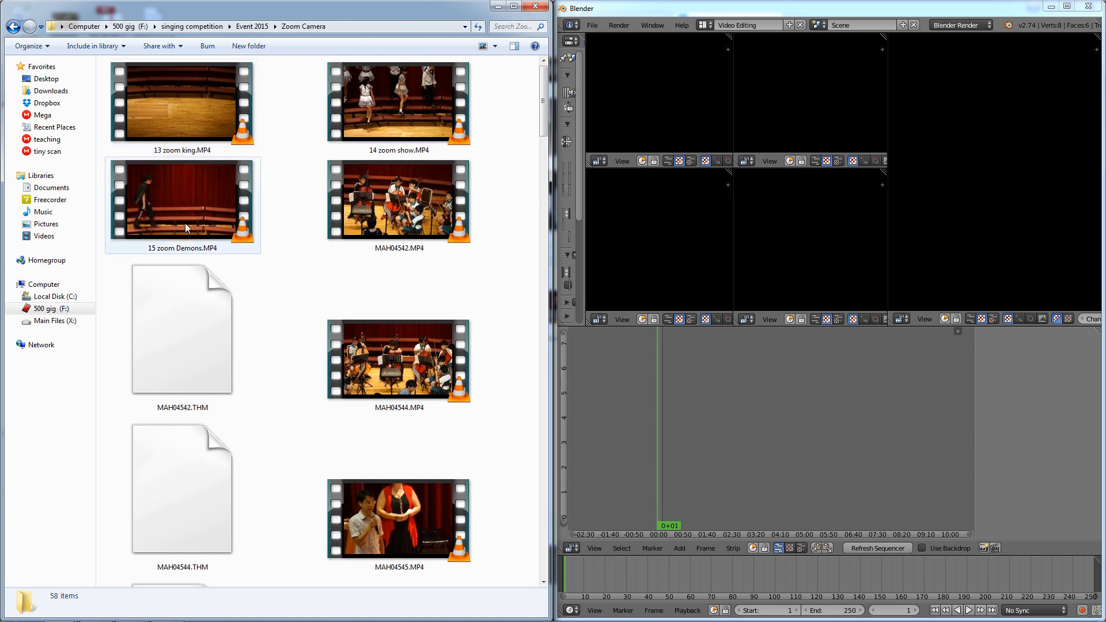
click(252, 27)
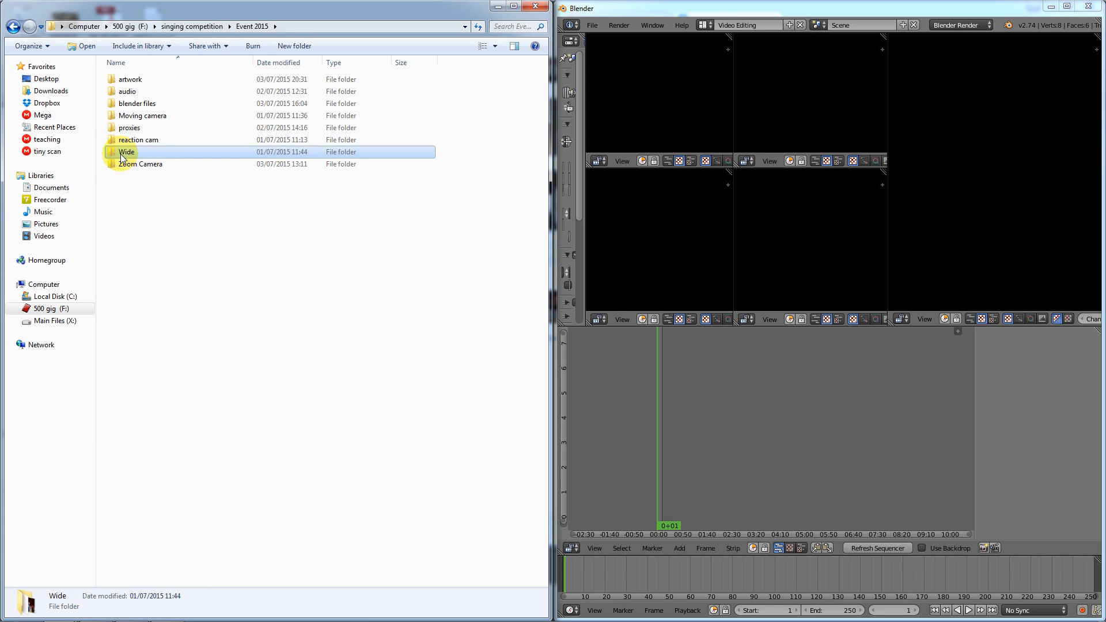
double_click(122, 151)
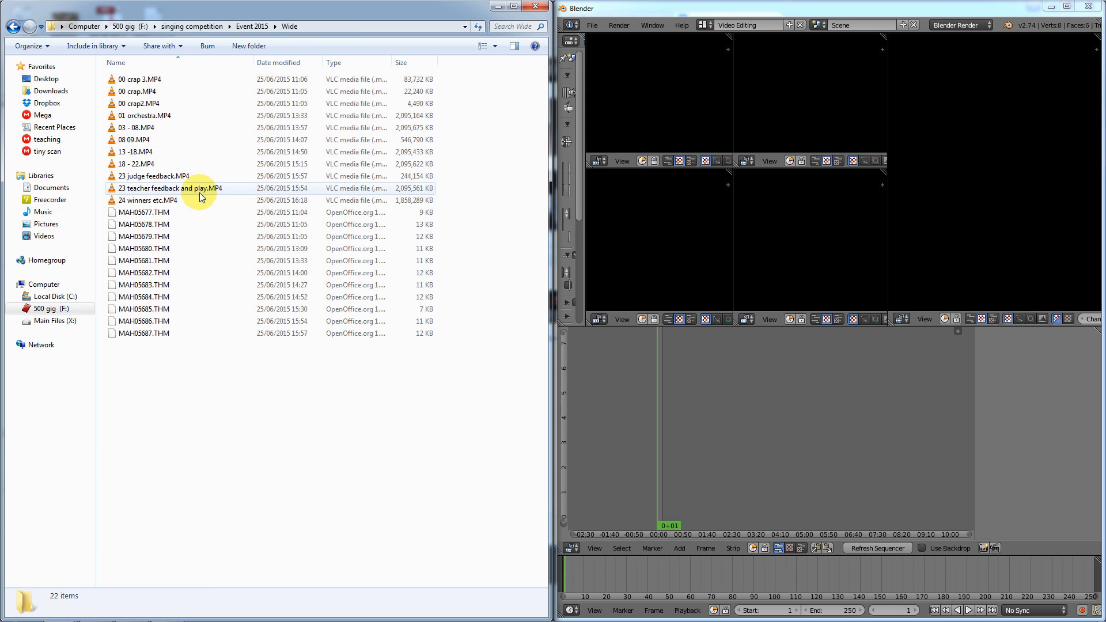
click(252, 27)
double_click(151, 140)
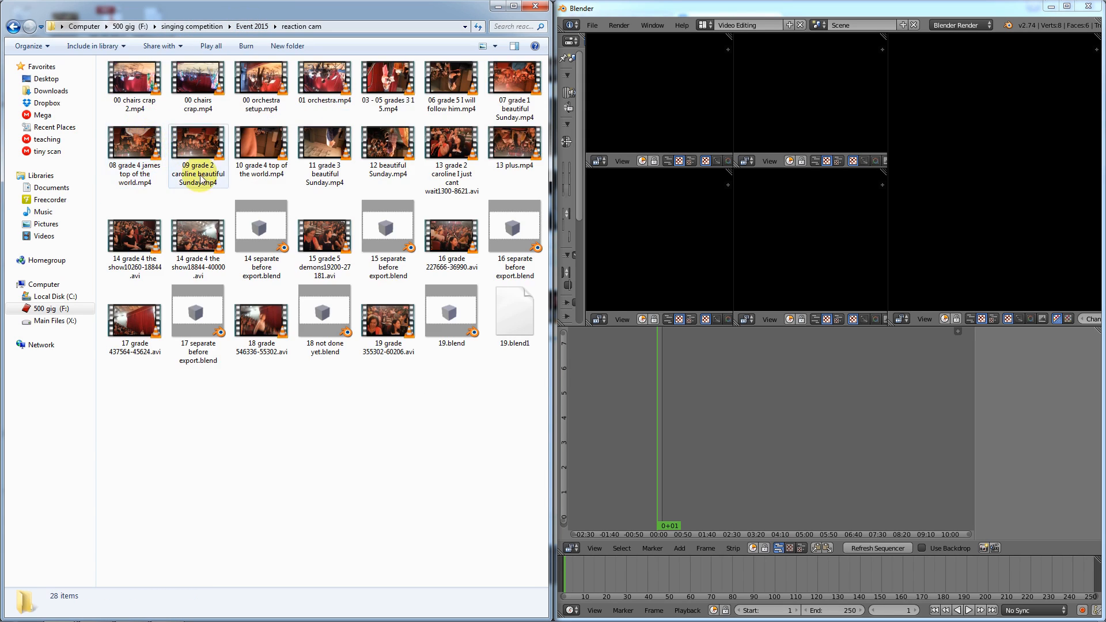
click(252, 27)
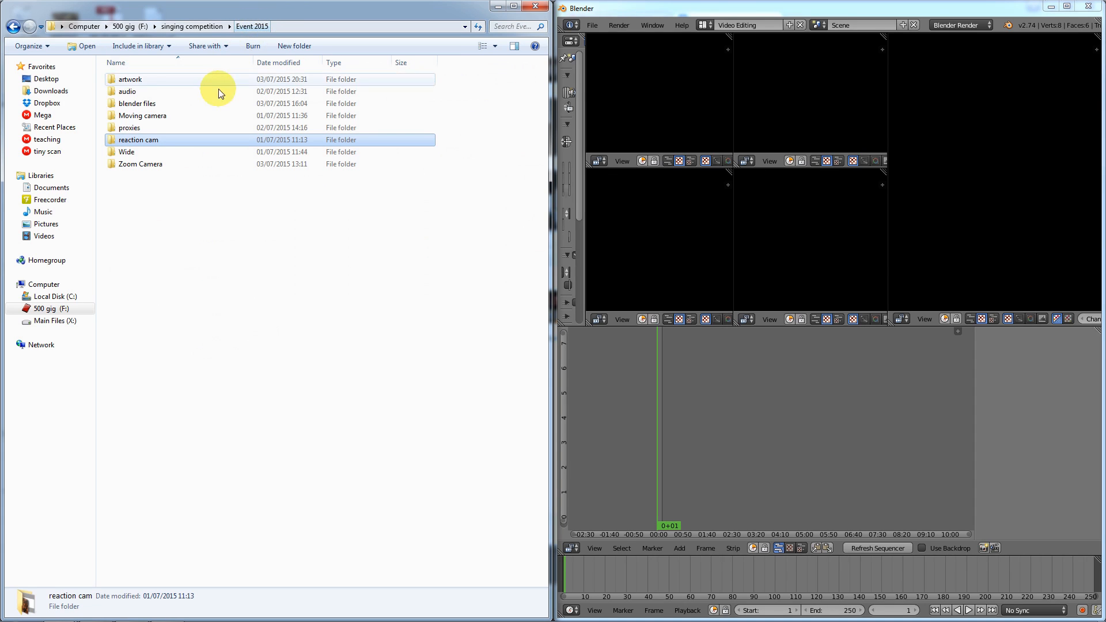
click(139, 117)
double_click(140, 116)
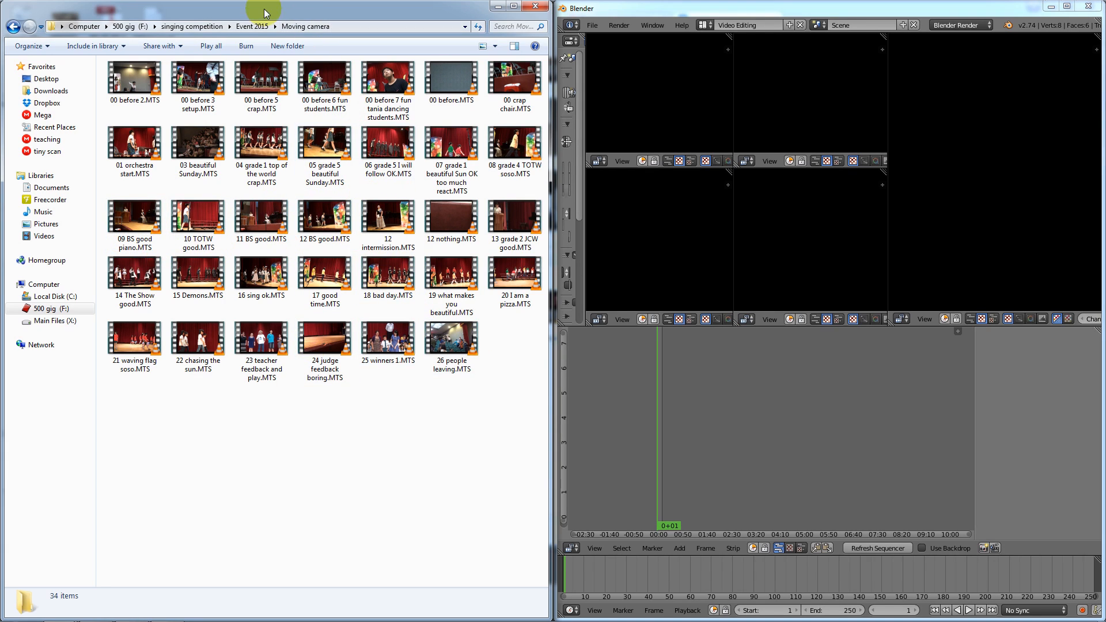
Add 14 The Show.wav from the audio folder's part 2 songs subfolder to sequencer channel 1, starting at frame 1
click(254, 26)
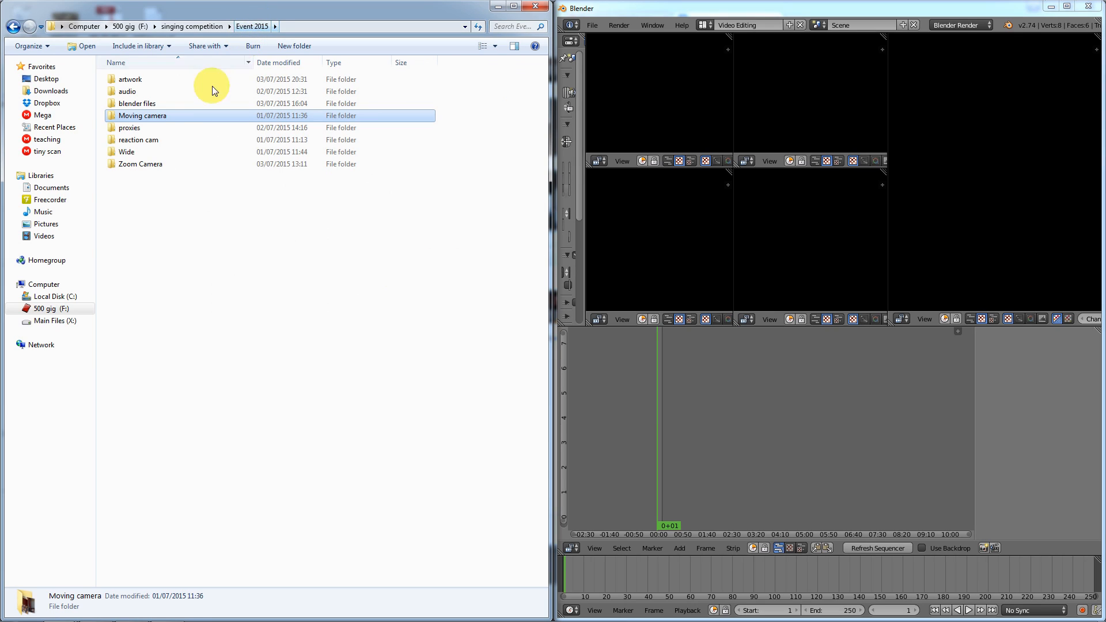
double_click(137, 95)
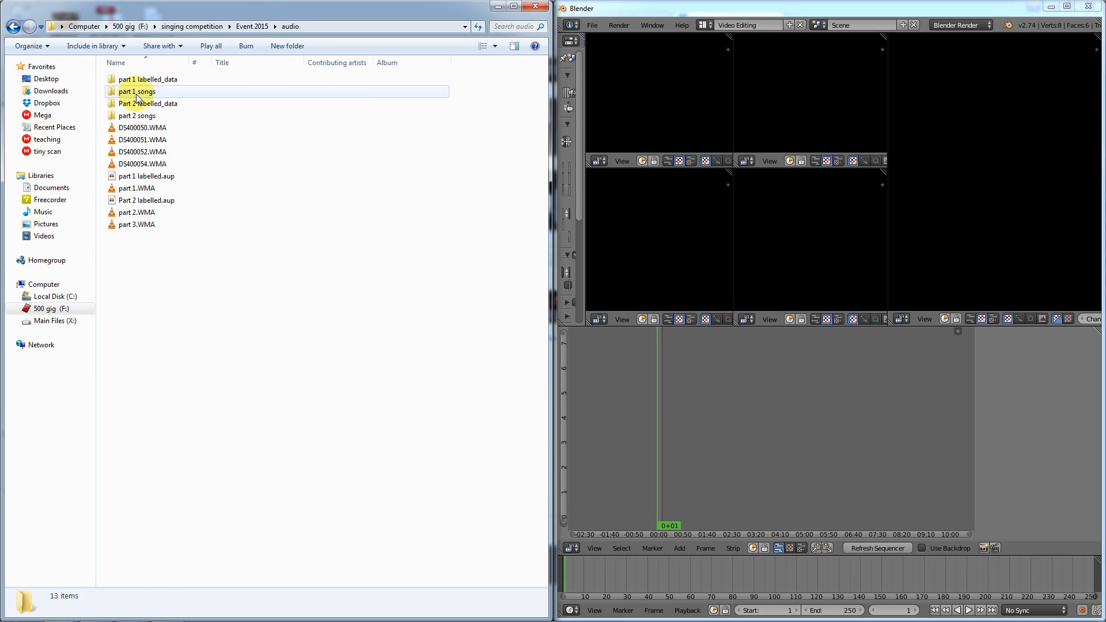
double_click(147, 117)
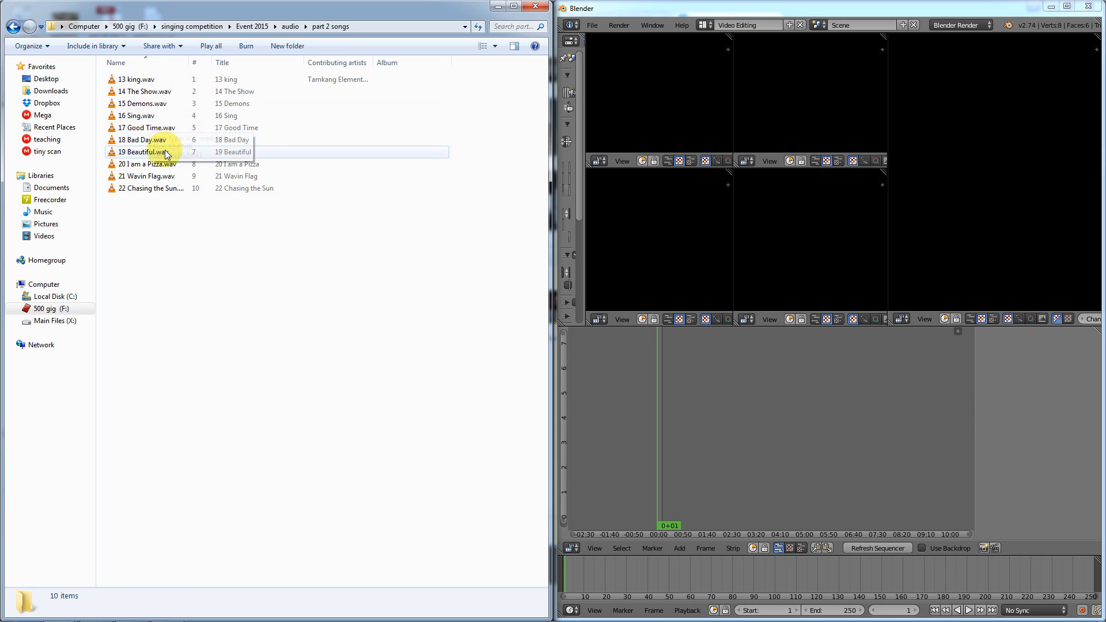
click(143, 93)
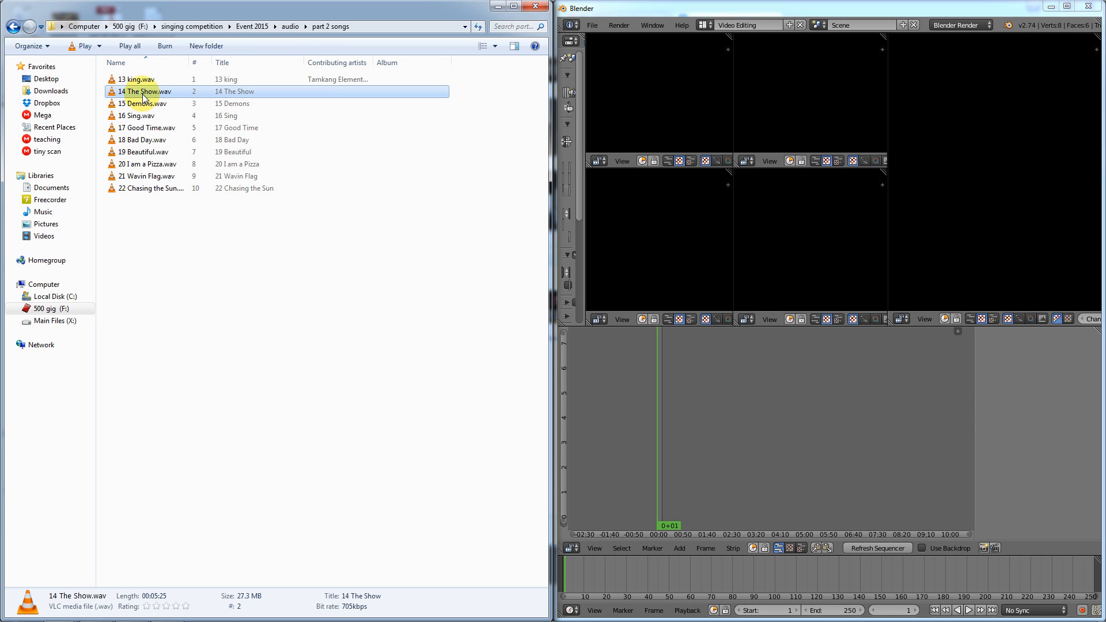
drag(143, 97, 658, 514)
click(148, 92)
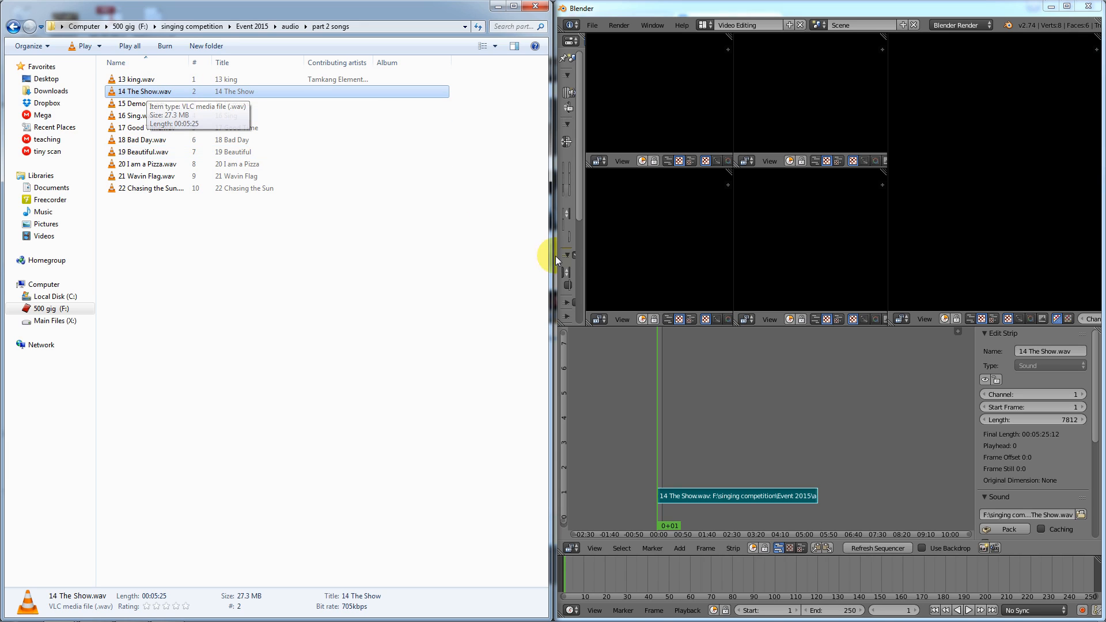
click(718, 534)
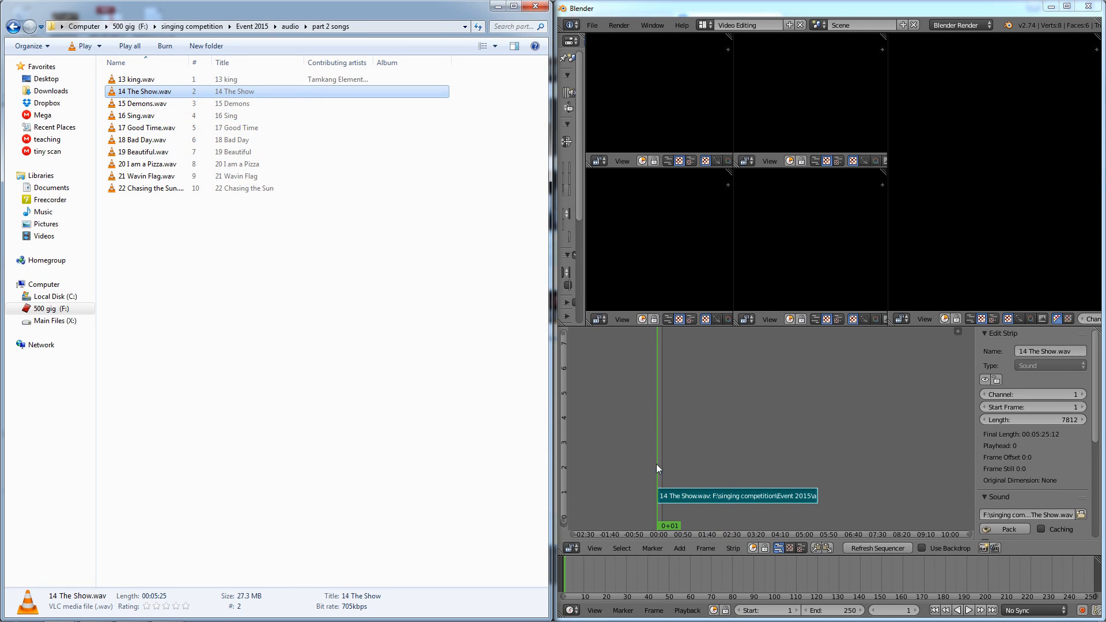
Add 14 zoom show.MP4 from the Event 2015 Zoom Camera folder to the sequencer at frame 1, directly above the song's audio strip
click(291, 26)
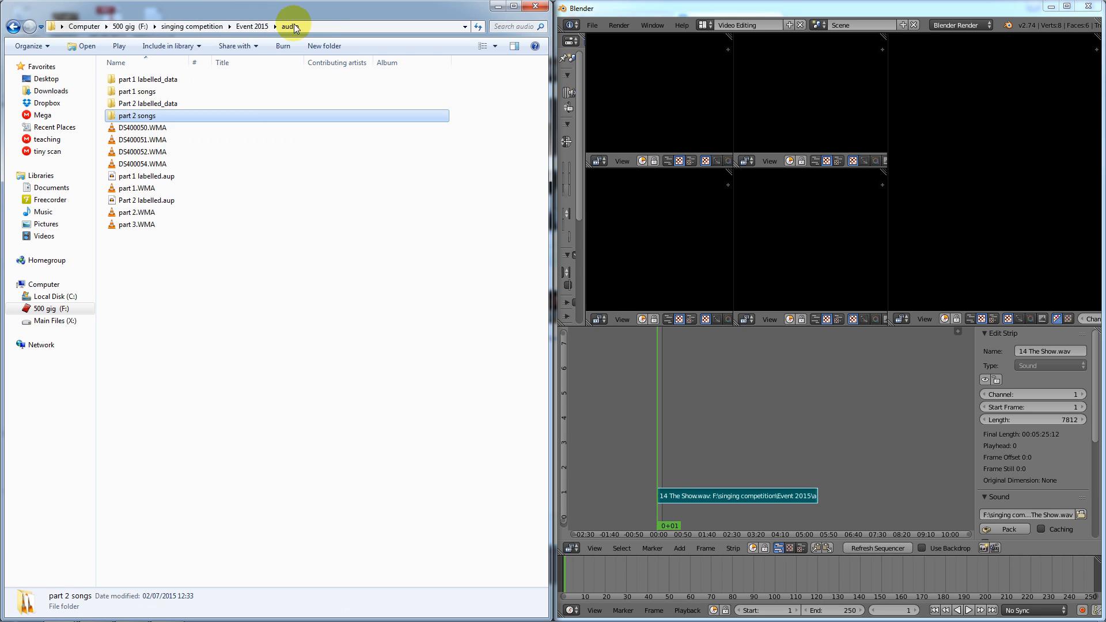
click(252, 26)
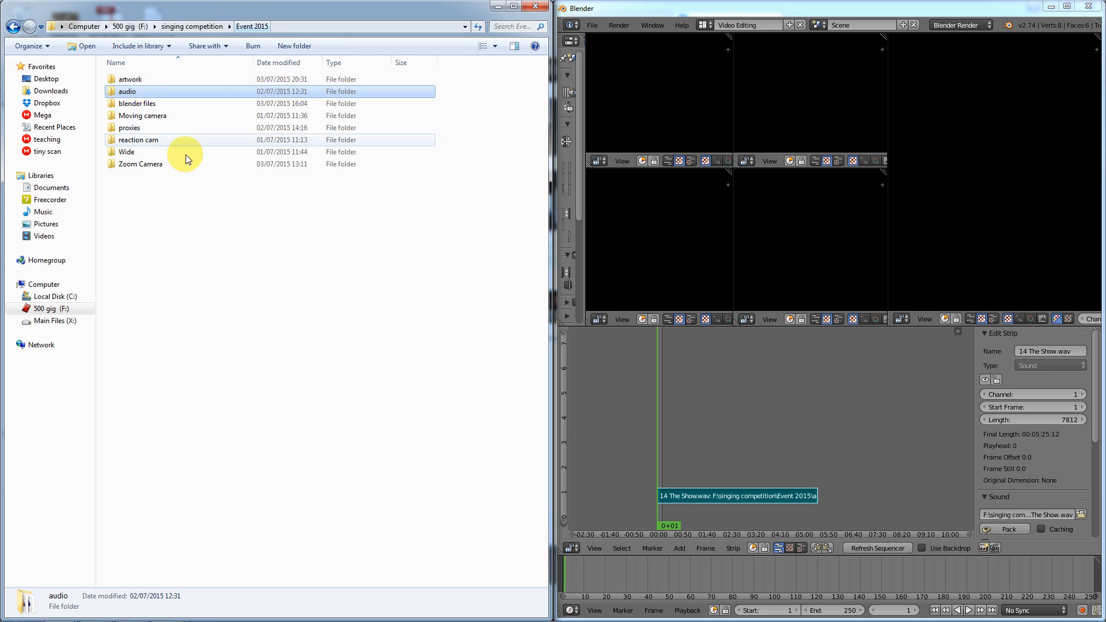
double_click(151, 163)
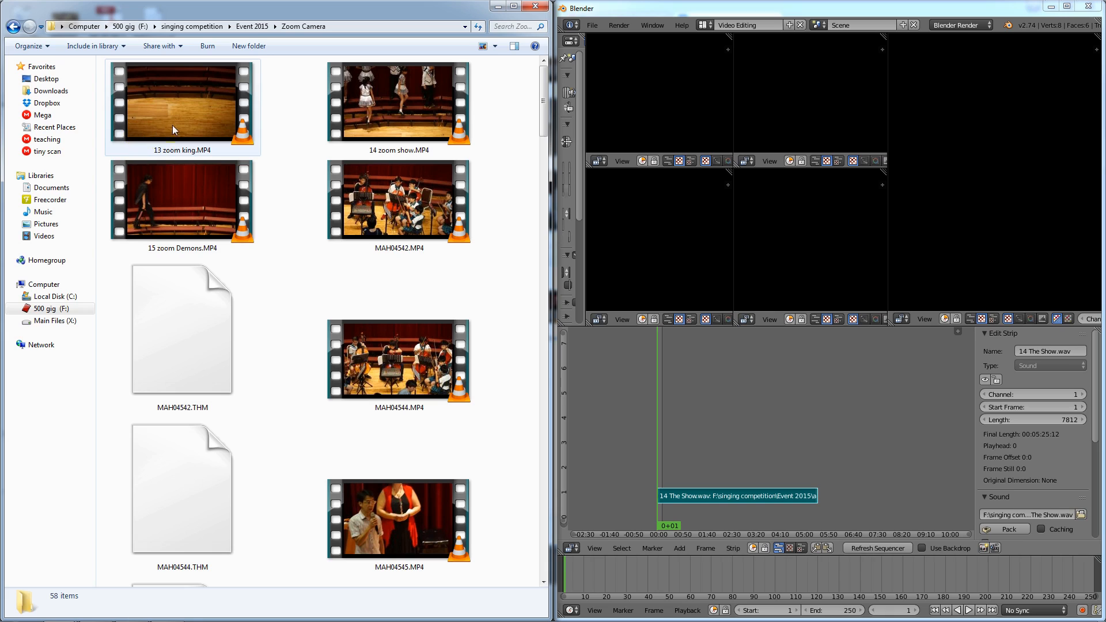
click(392, 119)
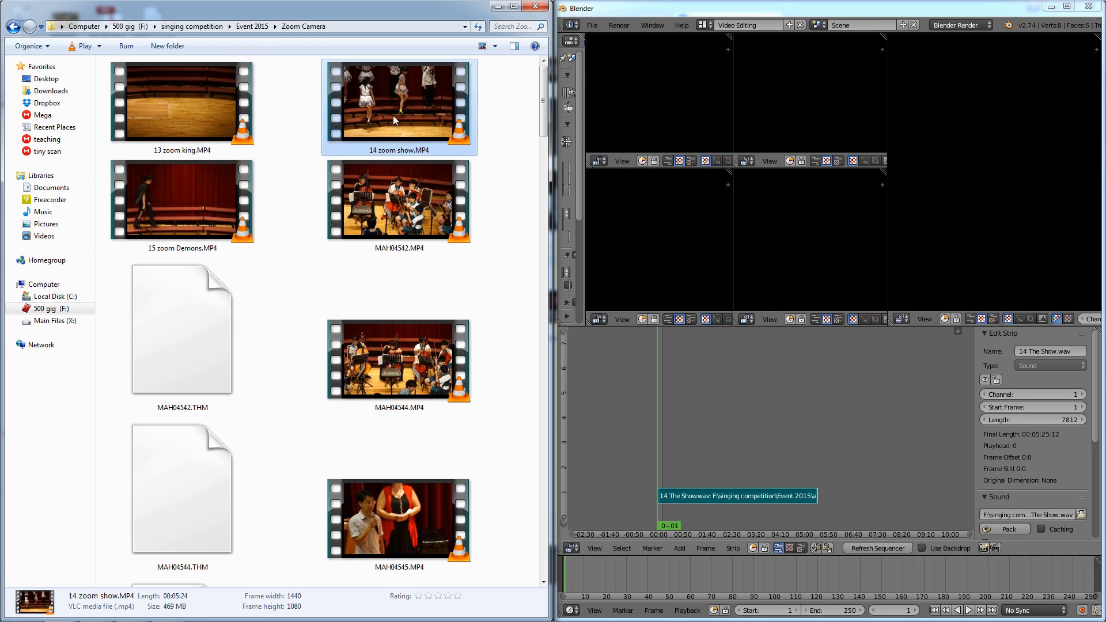
drag(390, 101, 724, 381)
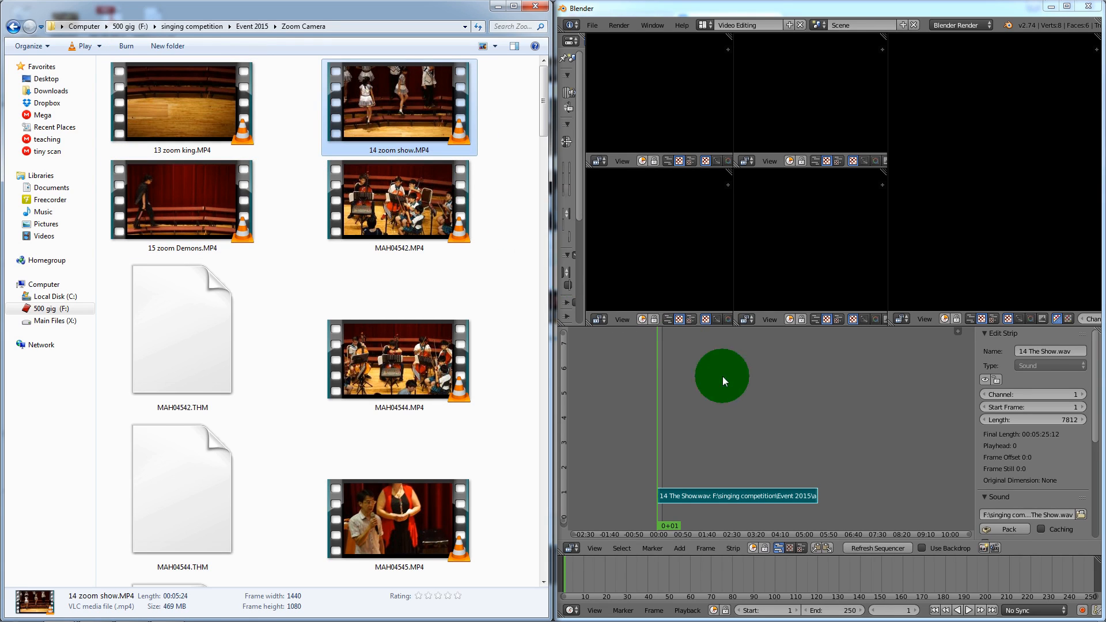
drag(779, 453, 672, 475)
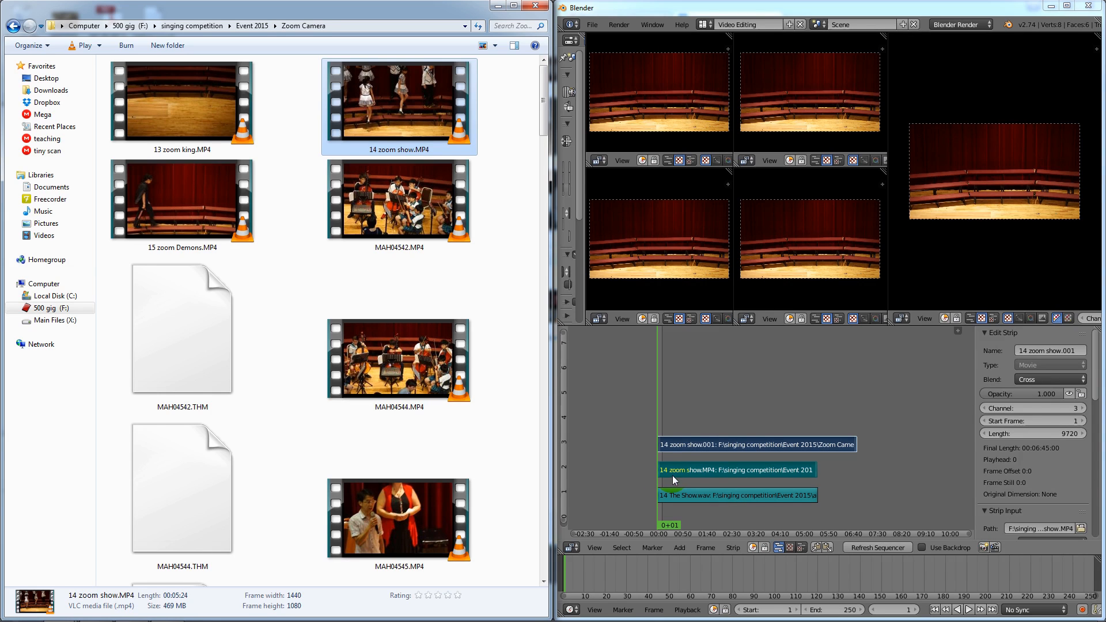
Add 13 -18.MP4 from the Wide folder to sequencer channels 4 and 5, starting at frame 1
click(252, 26)
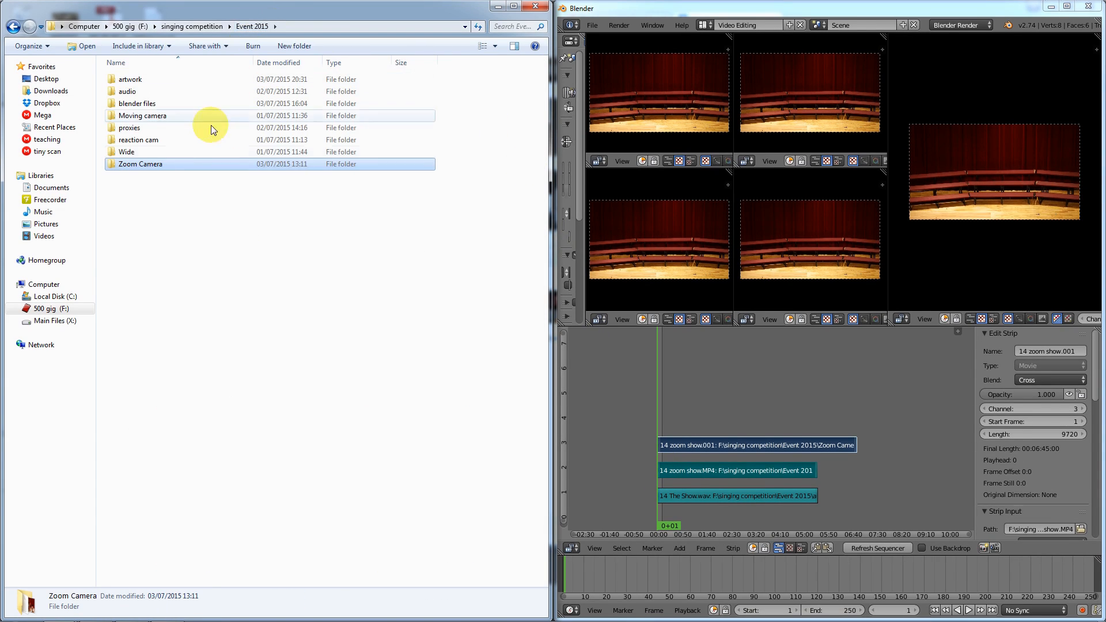
double_click(151, 152)
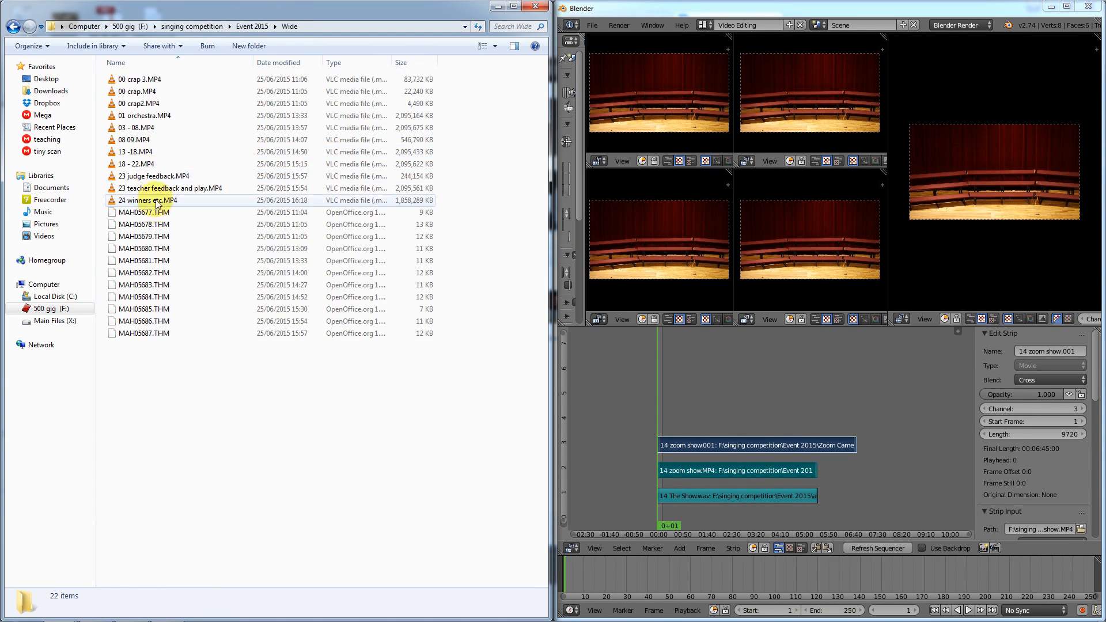
click(137, 152)
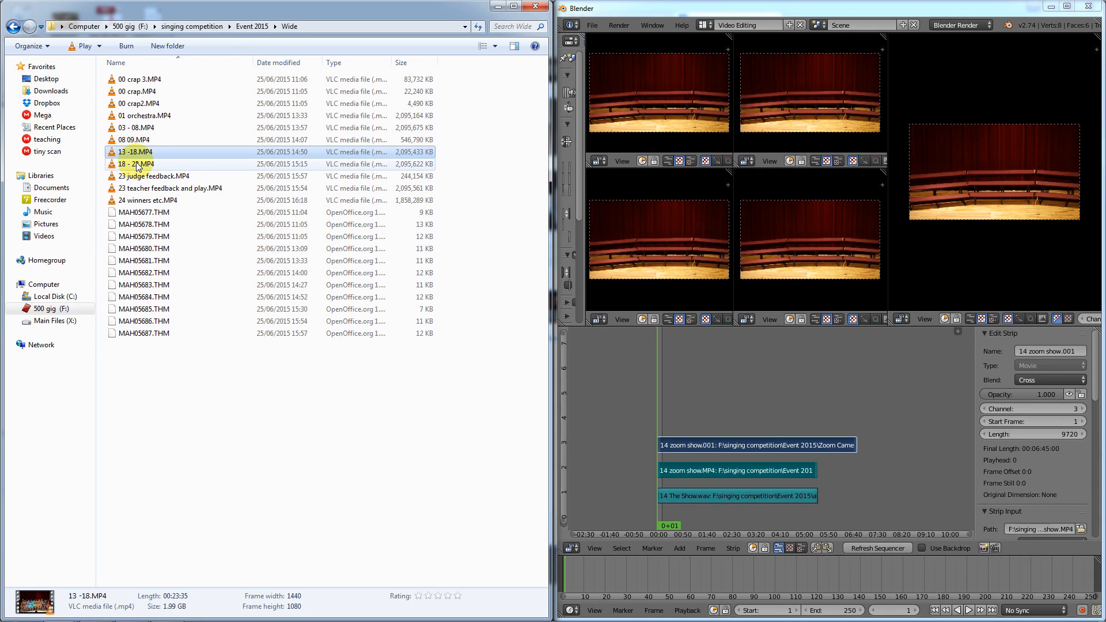
drag(137, 154, 756, 431)
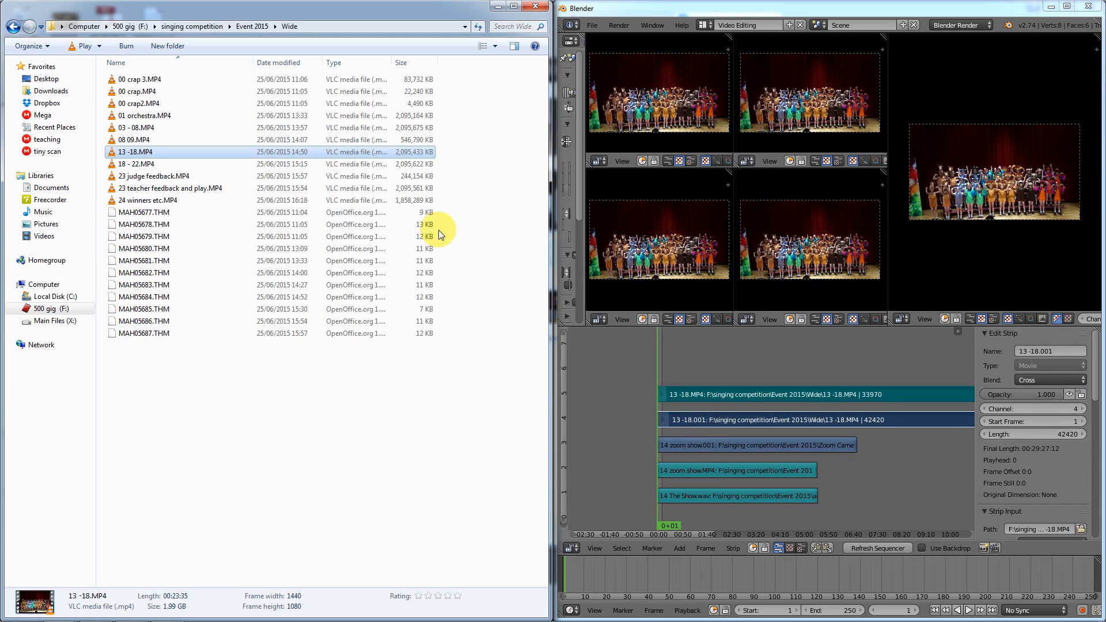
Add 14 grade 4 the show10260-18844.avi from the reaction cam folder to sequencer channels 6 and 7, starting at frame 1
click(250, 26)
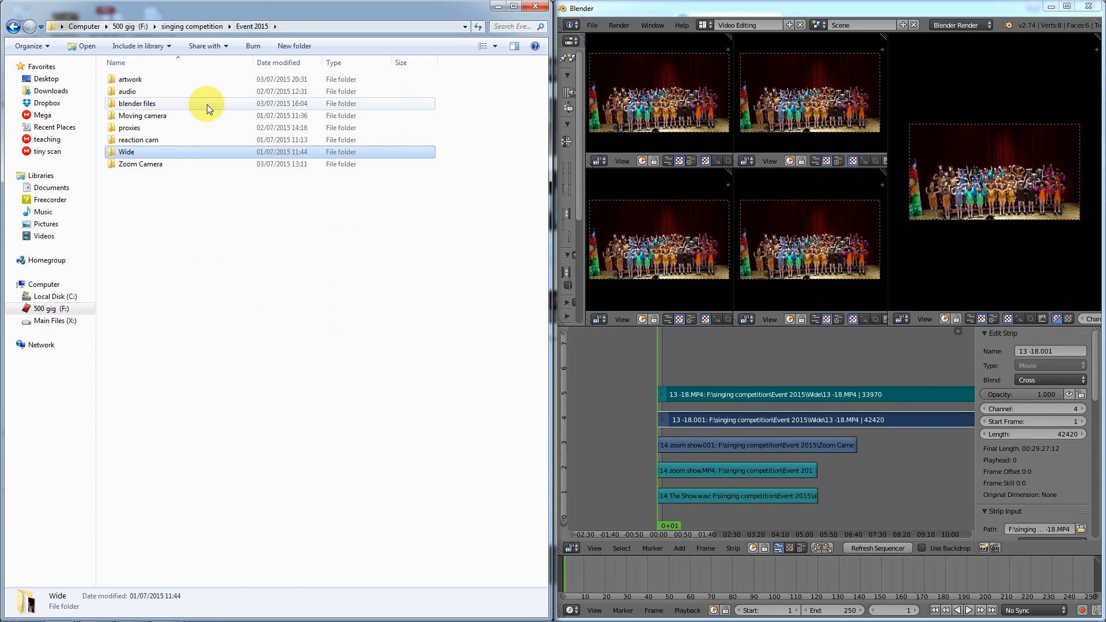
double_click(137, 140)
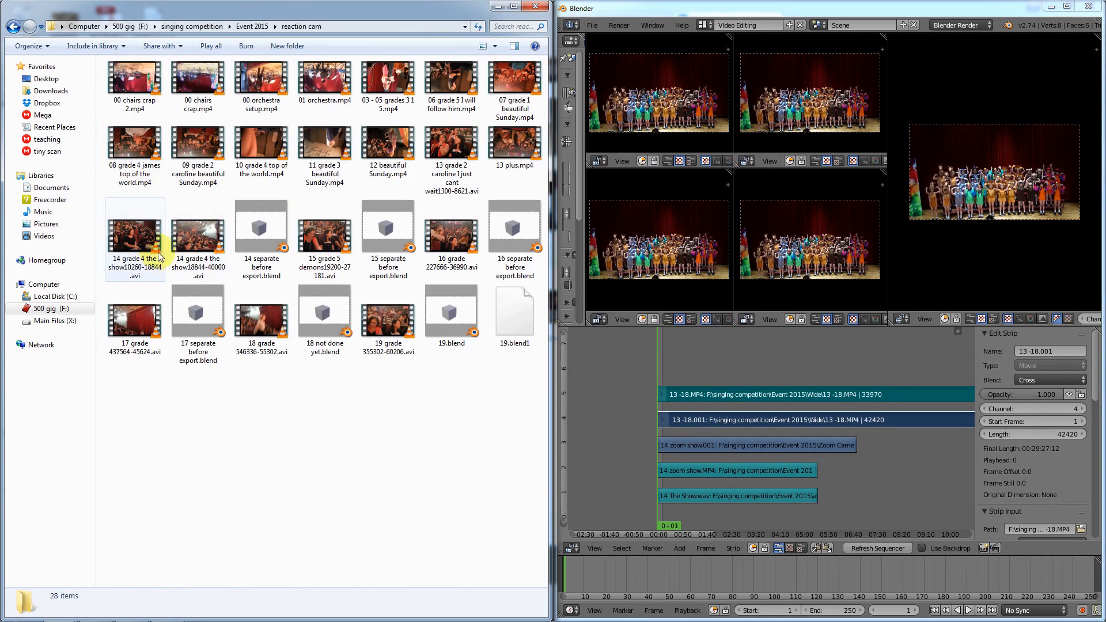
drag(155, 254, 674, 372)
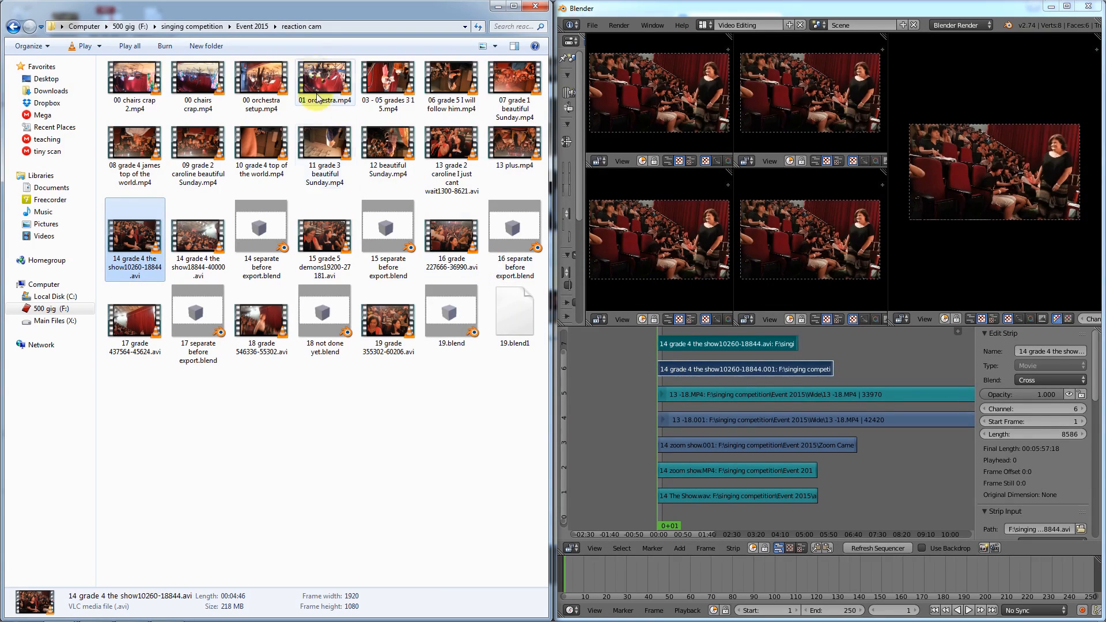
Add 14 The Show good.MTS from the Moving camera folder to the sequencer at frame 1, above the reaction cam strips
click(249, 27)
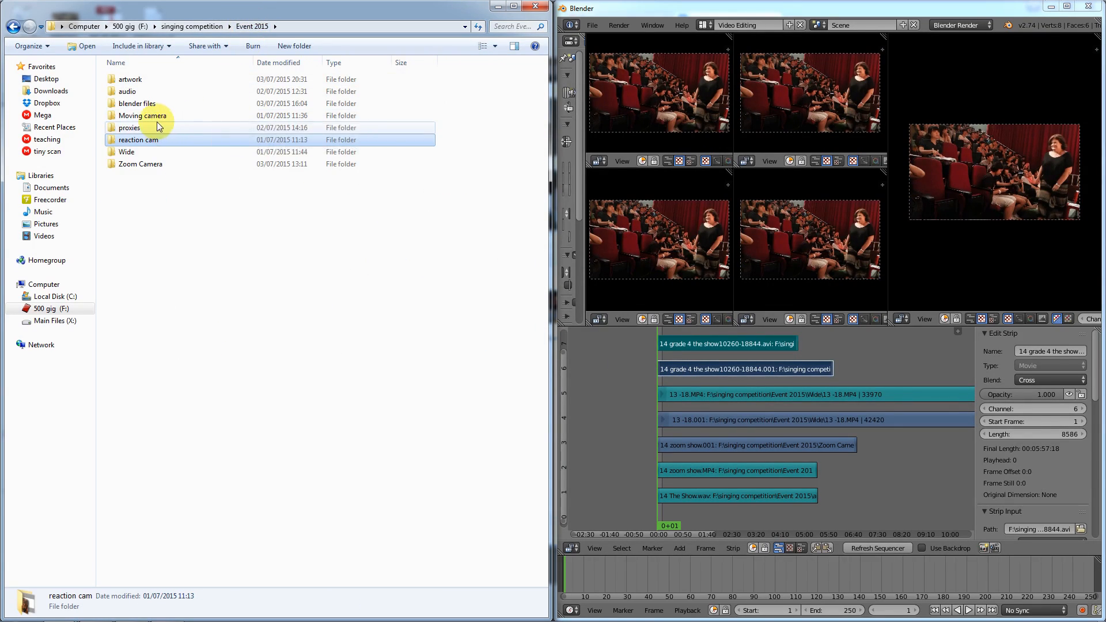
double_click(156, 116)
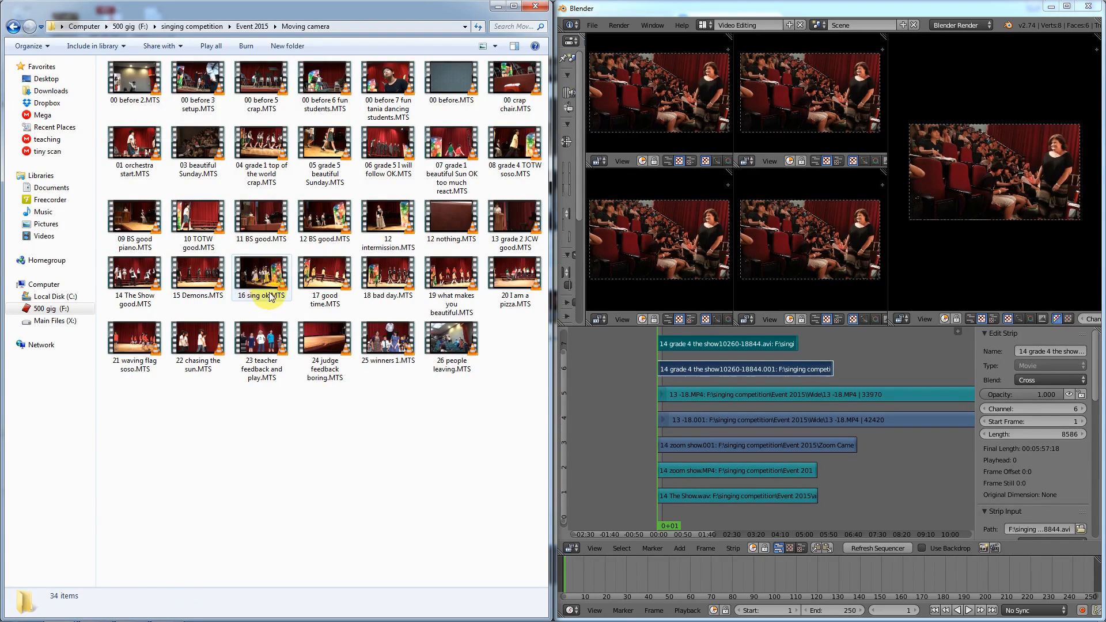
click(143, 275)
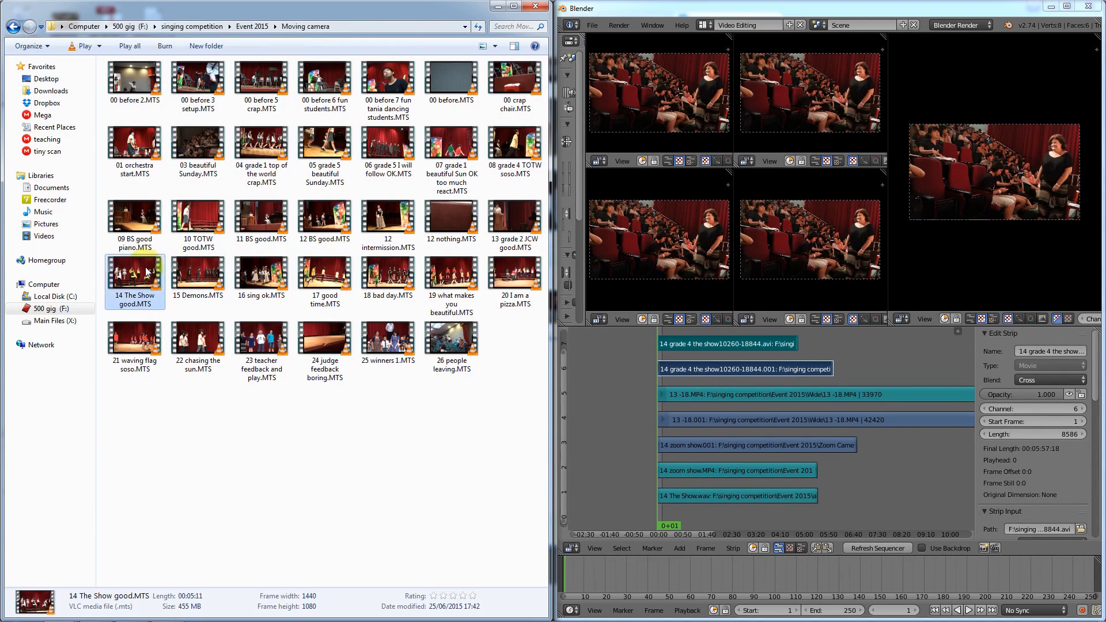
drag(141, 276, 711, 368)
drag(666, 331, 665, 330)
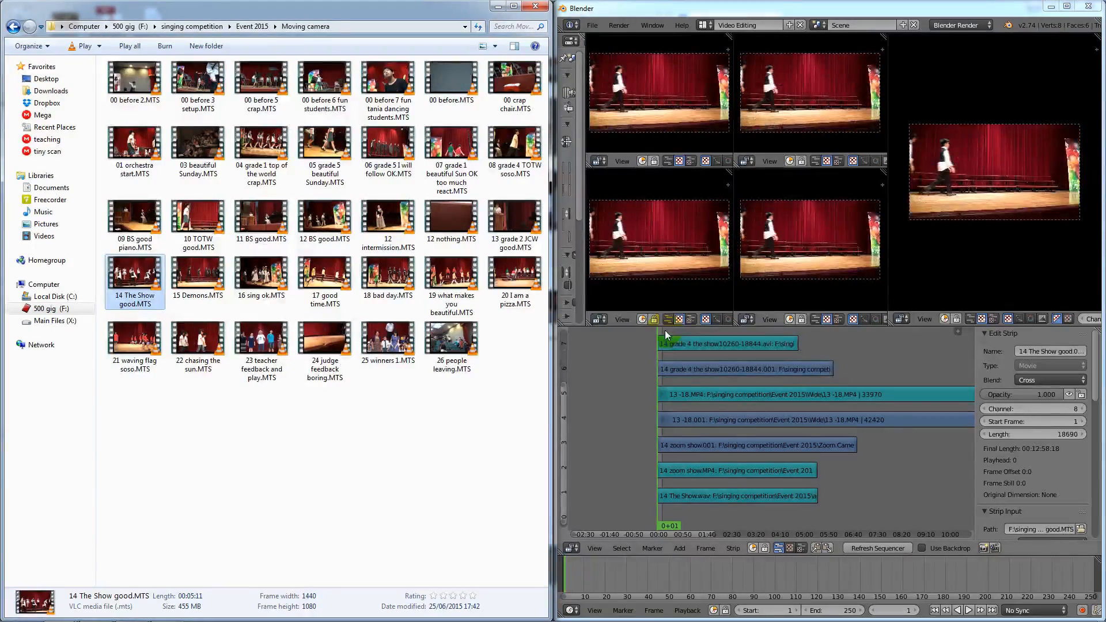
Maximize the Blender window and size the Properties editor so its render settings are readable beside all four small previews
middle_drag(861, 420, 776, 389)
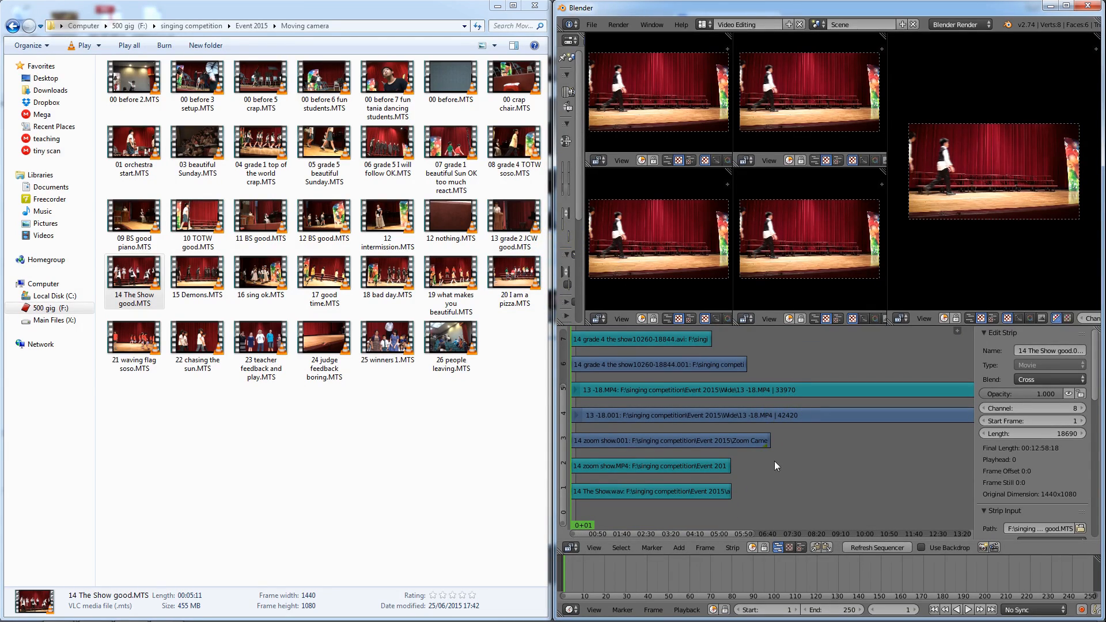
middle_drag(759, 449, 831, 427)
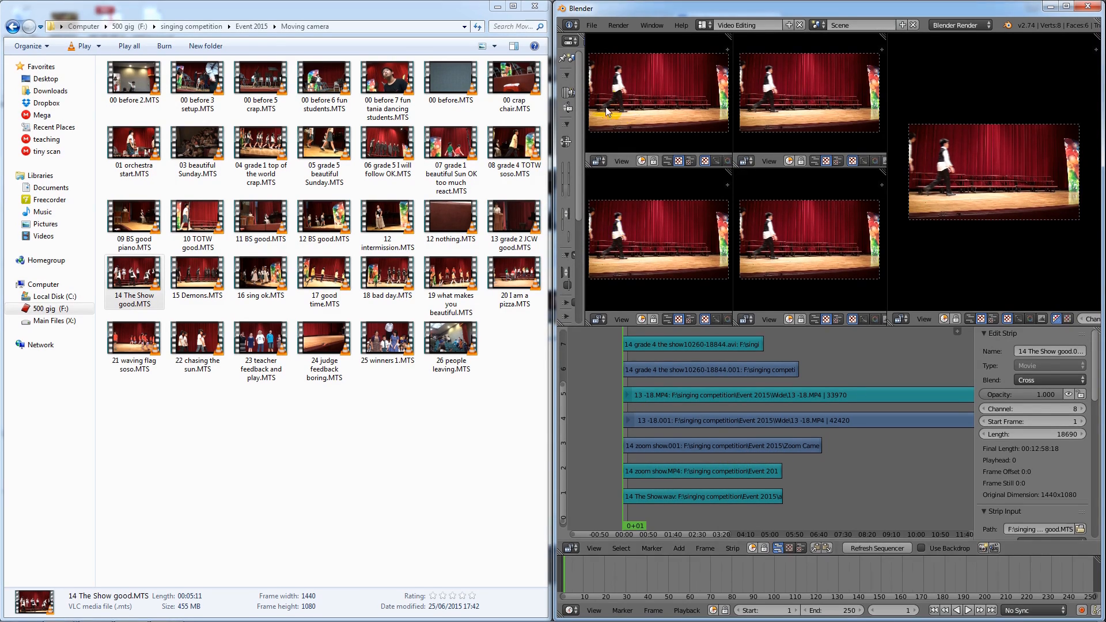
drag(585, 186, 735, 187)
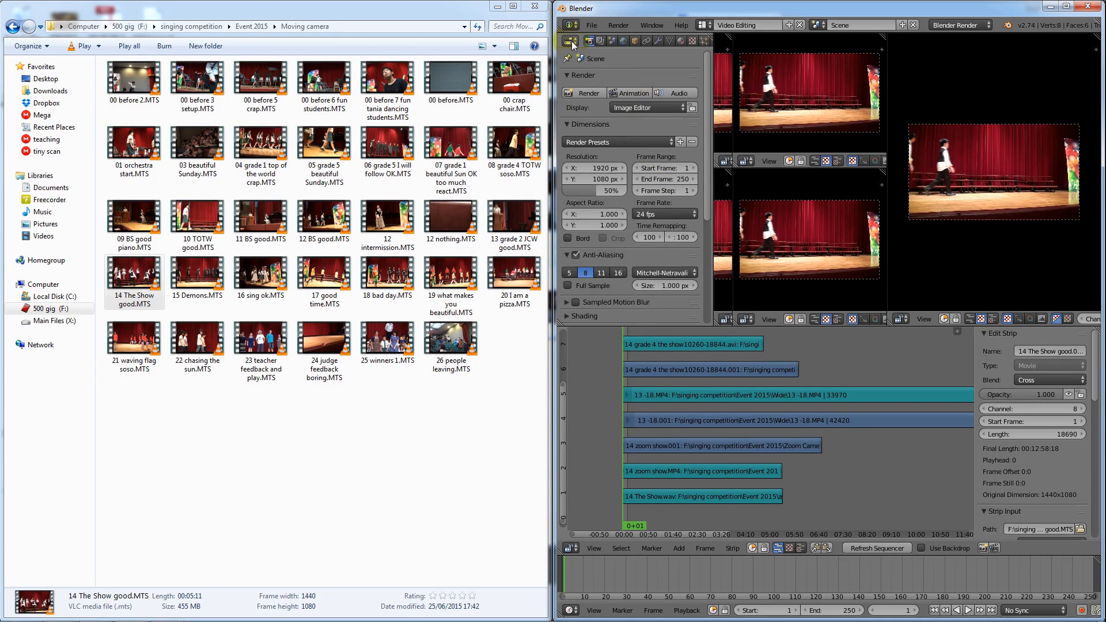
click(1067, 5)
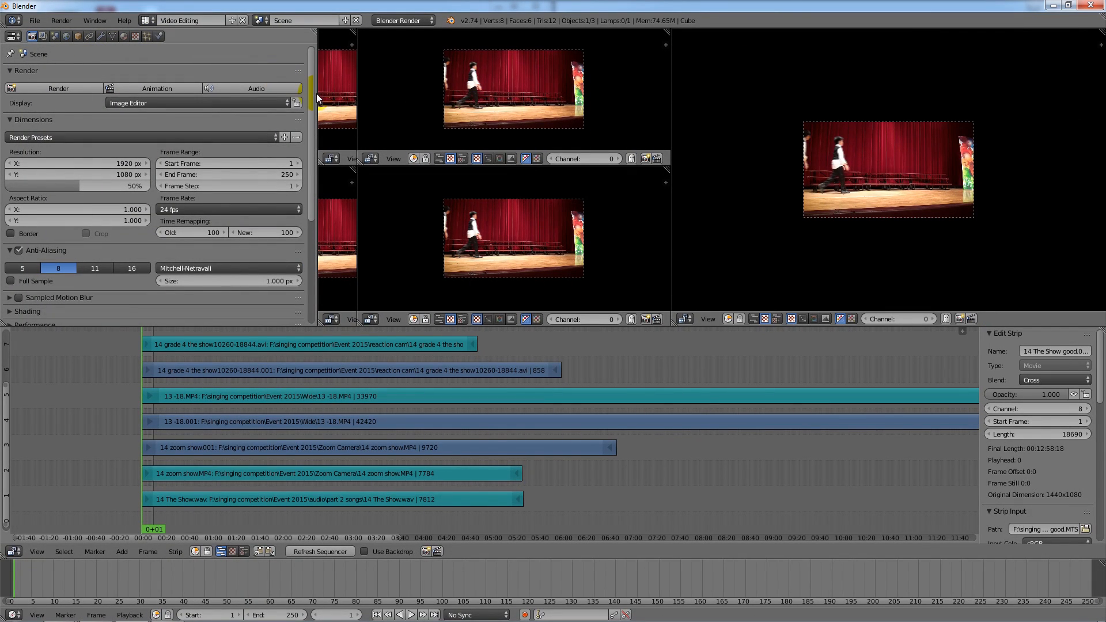
drag(319, 94, 178, 112)
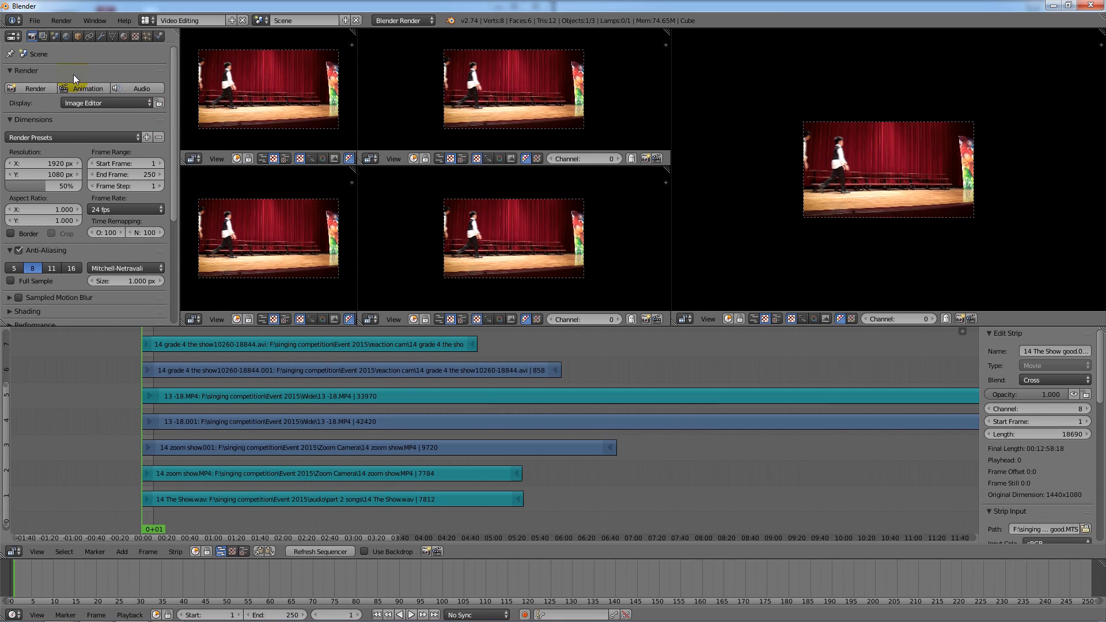
Choose Properties as the editor type for the narrow area beside the small previews
click(13, 37)
click(194, 158)
click(12, 36)
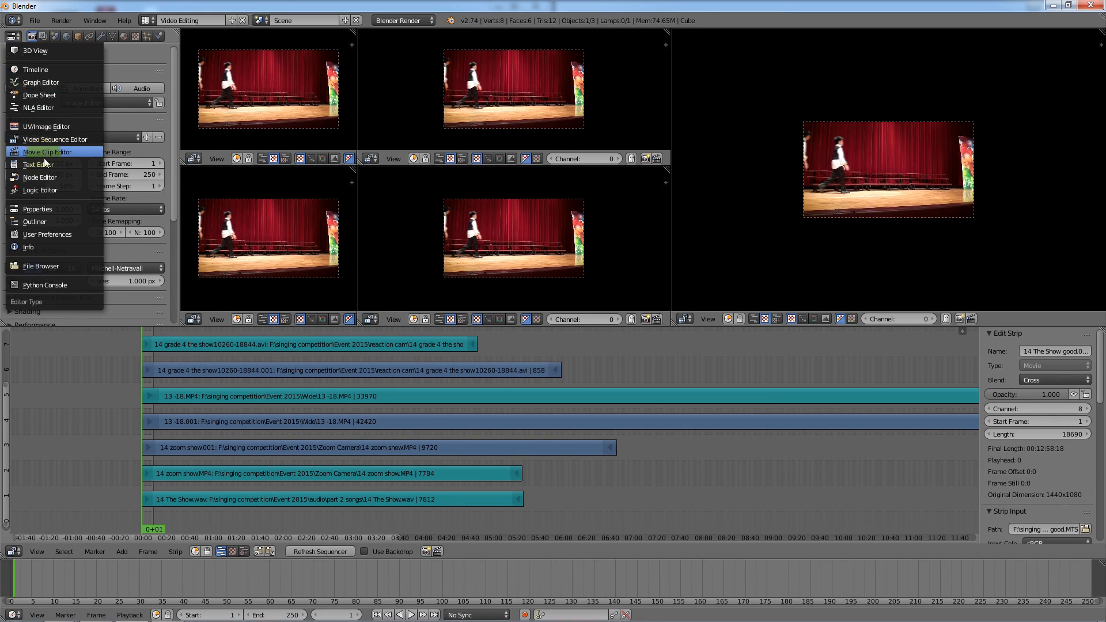
click(44, 210)
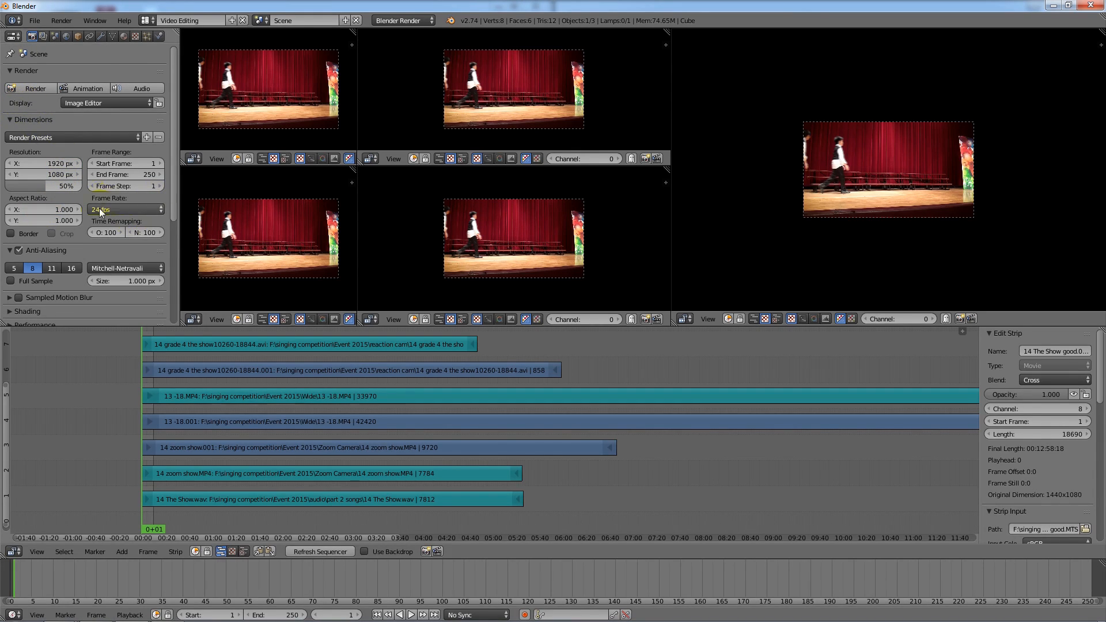
Set the scene's render frame rate to 30 fps so the video strips match their audio lengths
click(95, 188)
click(114, 214)
click(111, 227)
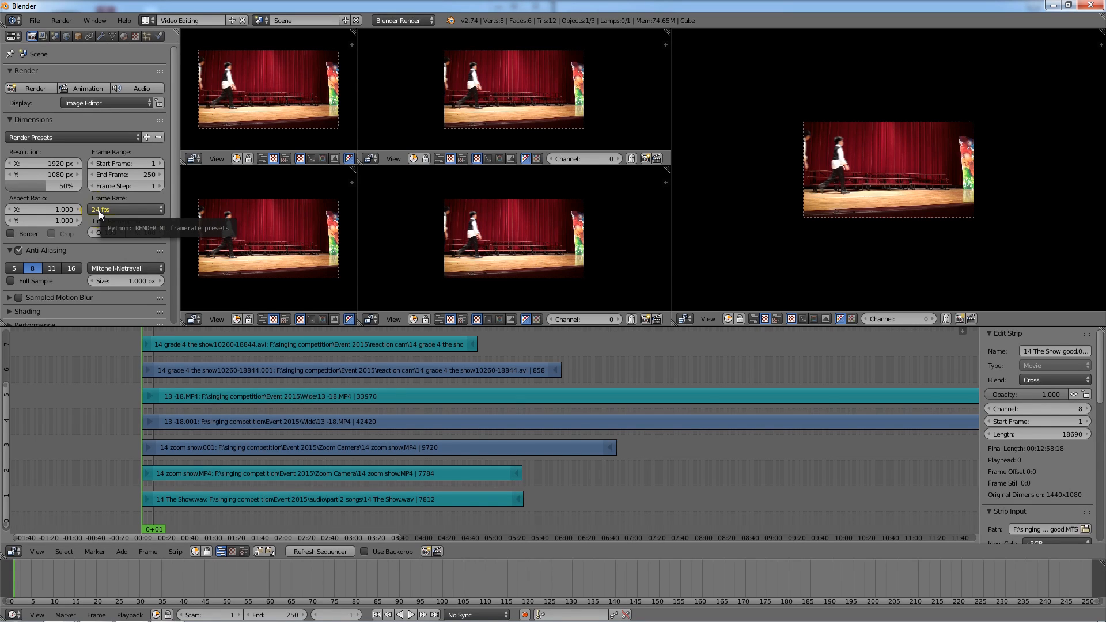
click(190, 353)
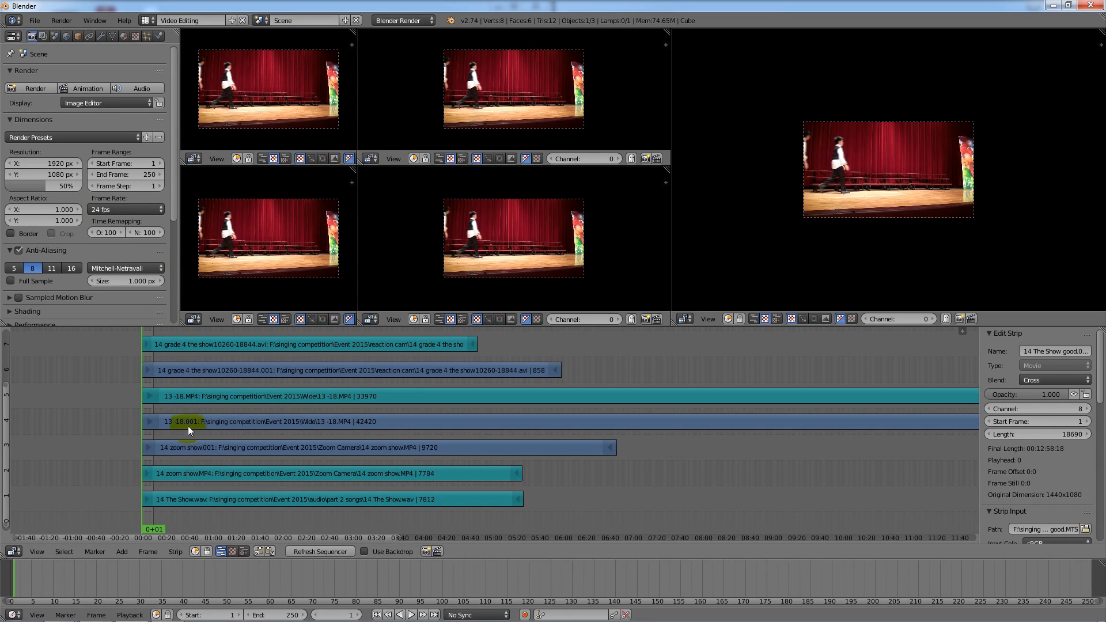
click(113, 209)
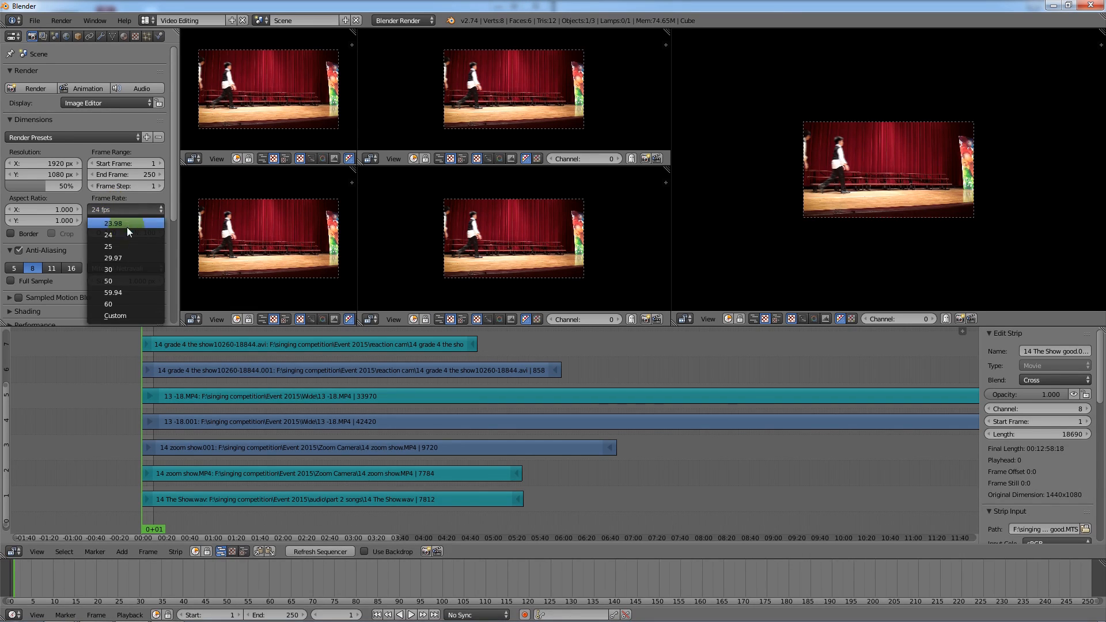
click(127, 268)
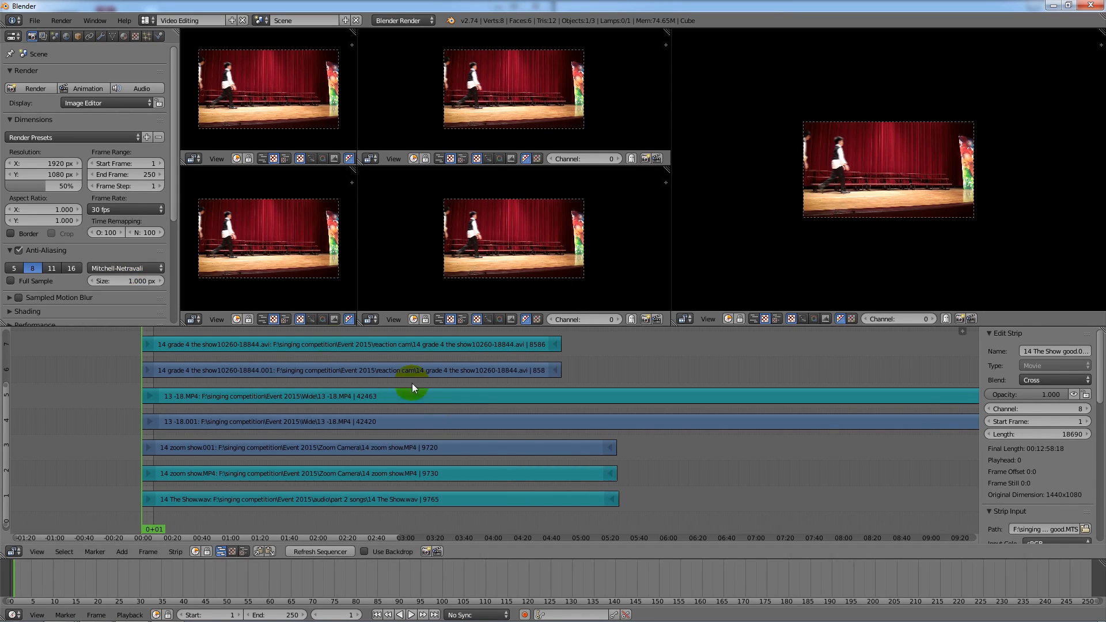
Scrub through the footage and compare the video and audio strip lengths, especially those of the 14 The Show good.MTS clip
click(435, 466)
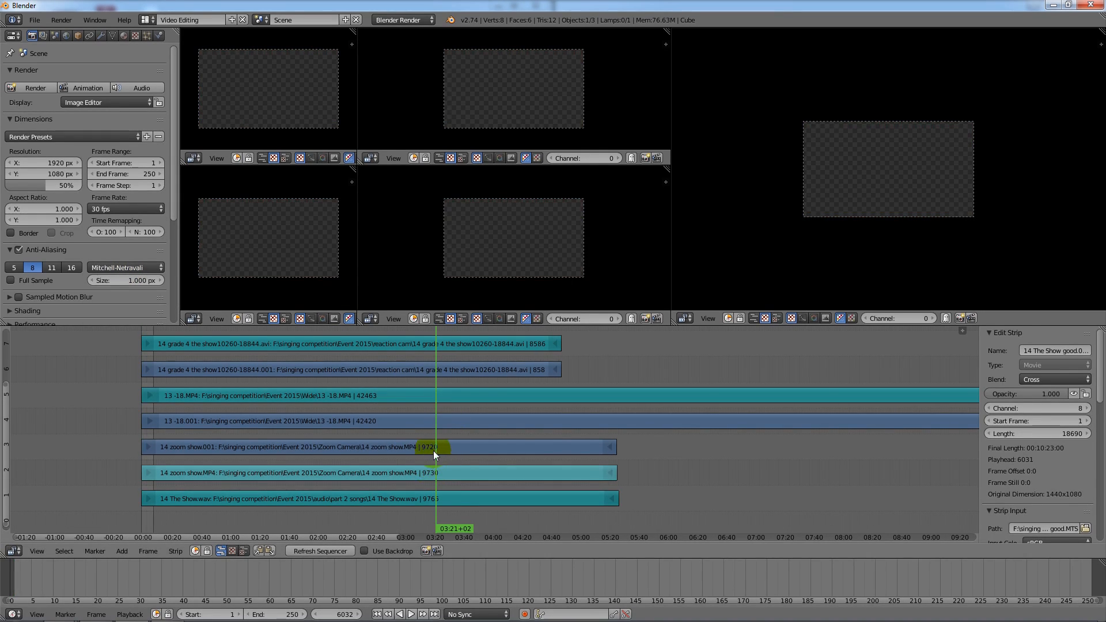
drag(431, 464, 425, 366)
shift+scroll(648, 386, up, 3)
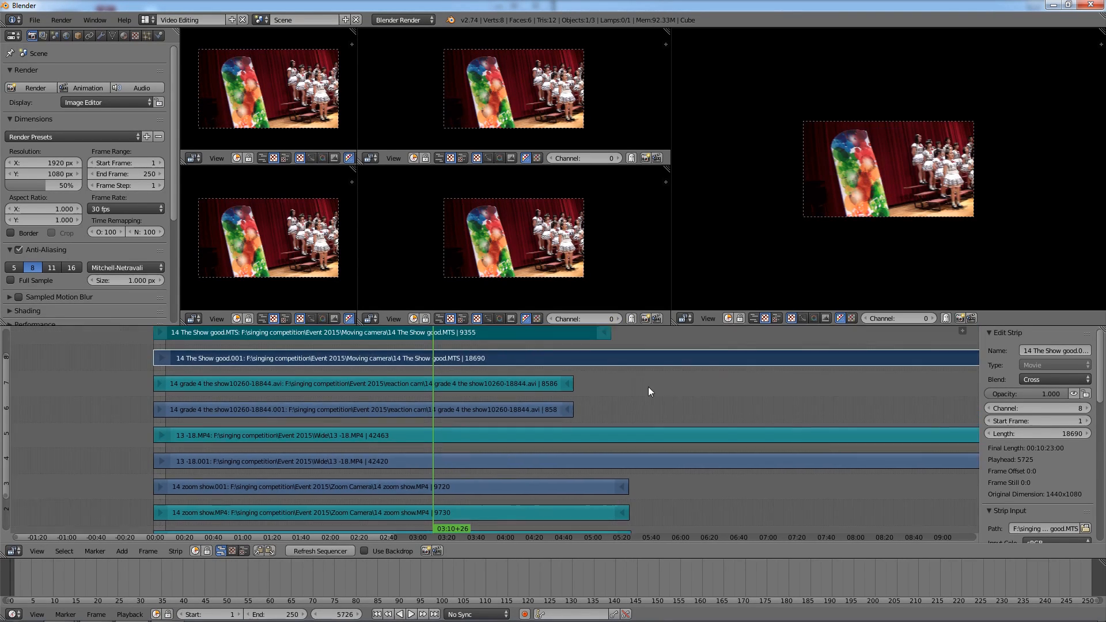
middle_drag(628, 421, 472, 432)
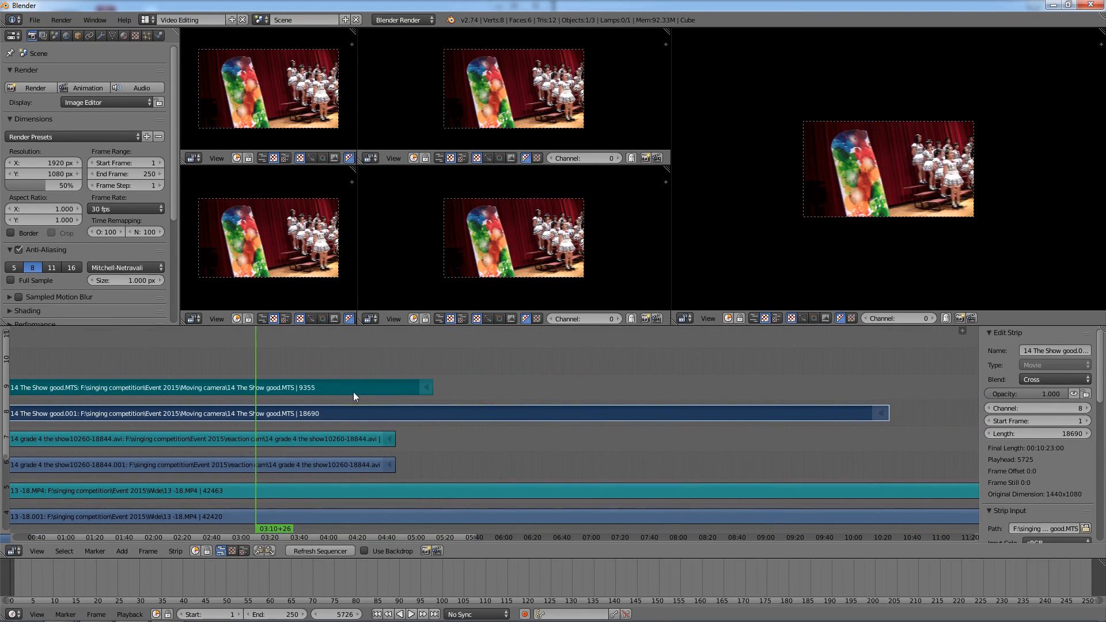
middle_drag(478, 378, 628, 382)
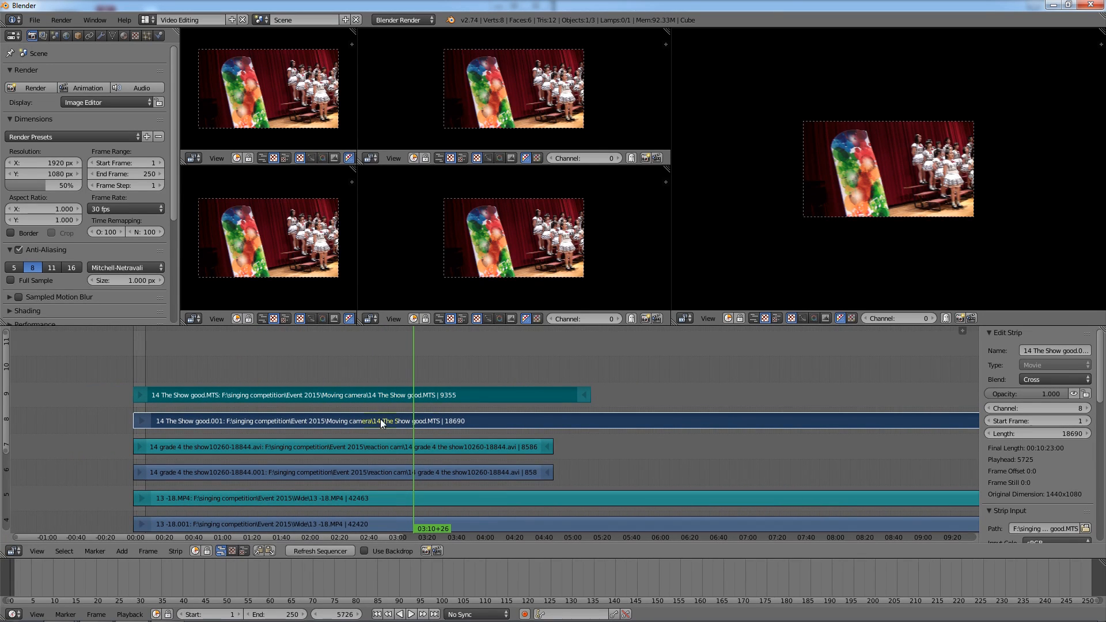
click(297, 394)
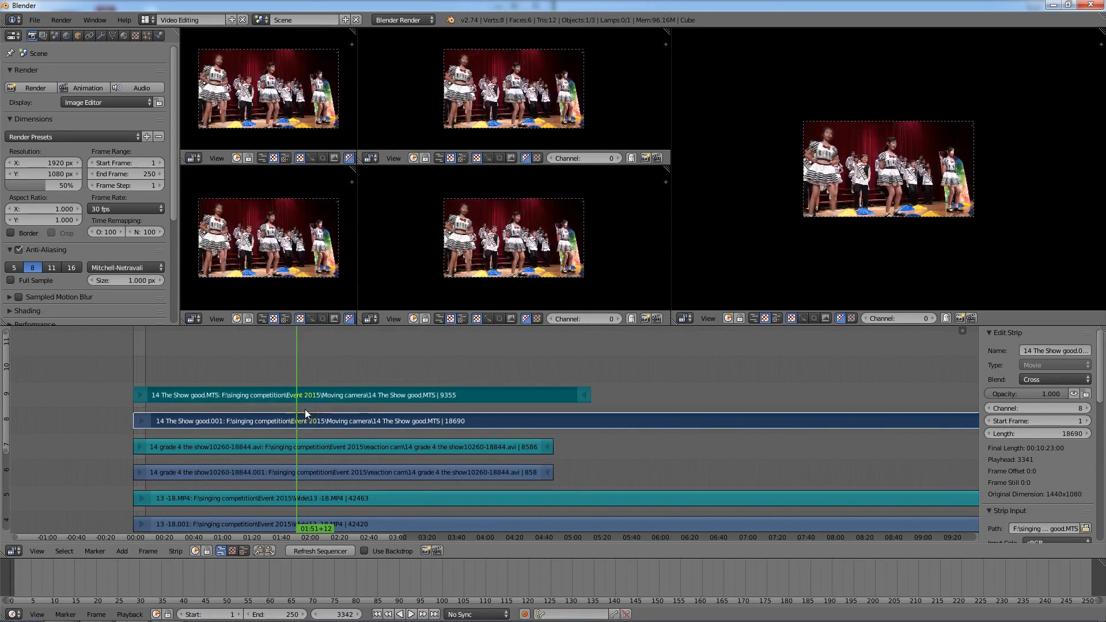
click(366, 402)
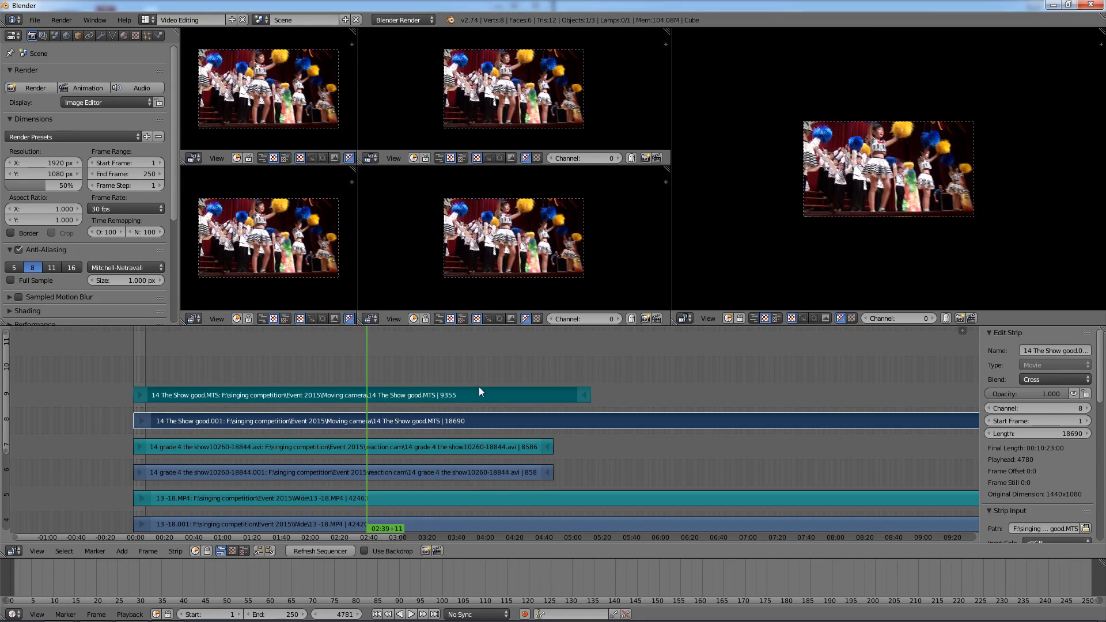
middle_drag(631, 360, 358, 462)
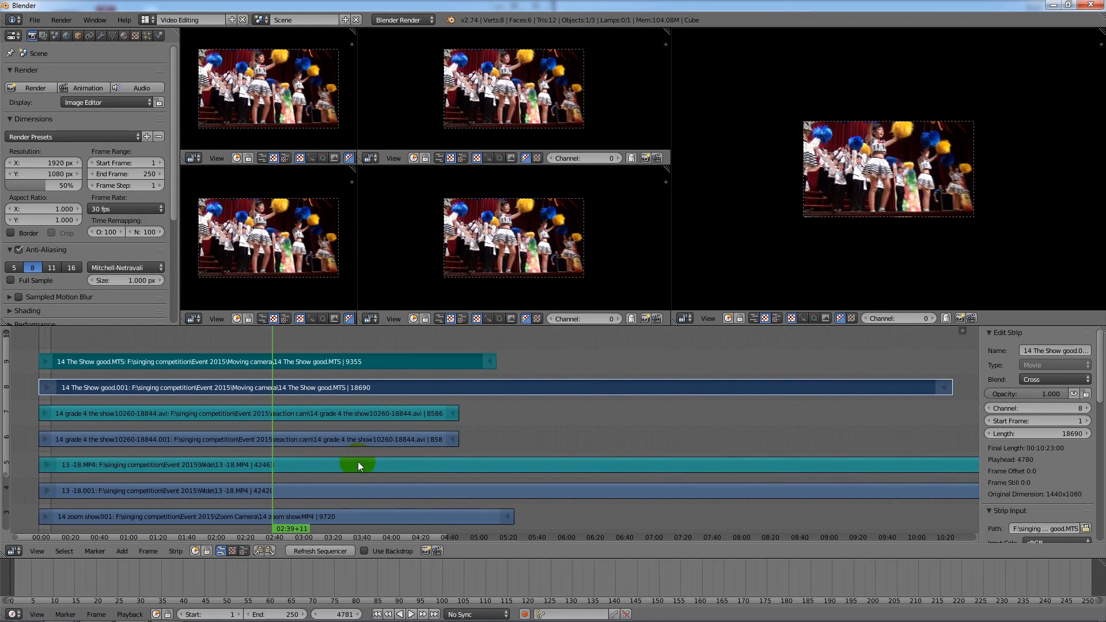
Compare the audio and video strips of 14 The Show good.MTS by selecting each in turn
right_click(164, 368)
right_click(172, 385)
right_click(171, 368)
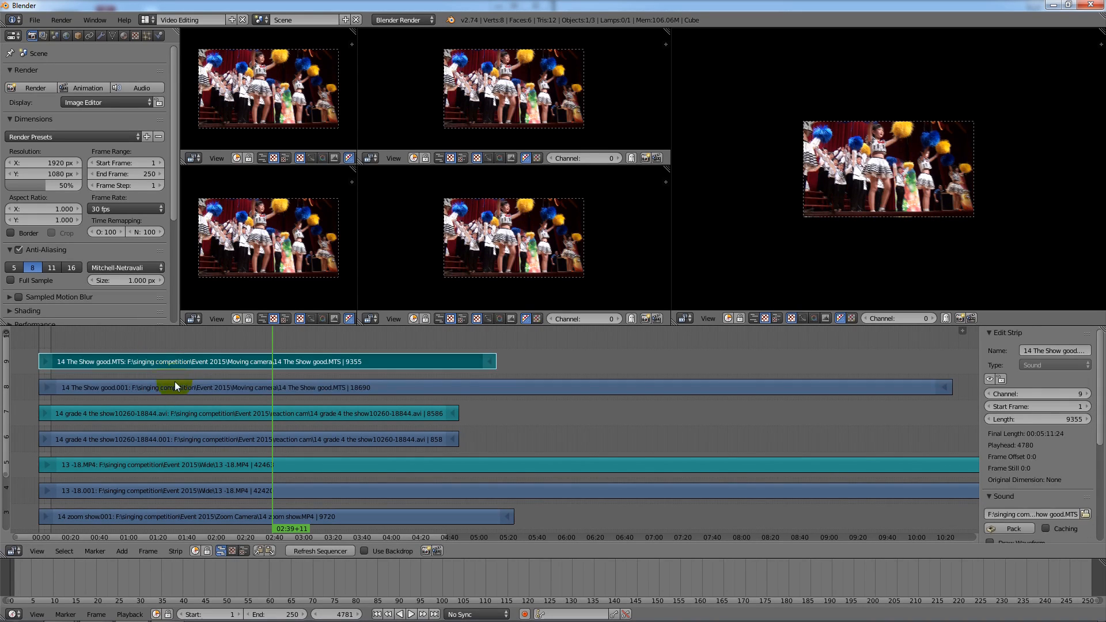
right_click(174, 383)
right_click(171, 364)
middle_drag(247, 336, 292, 372)
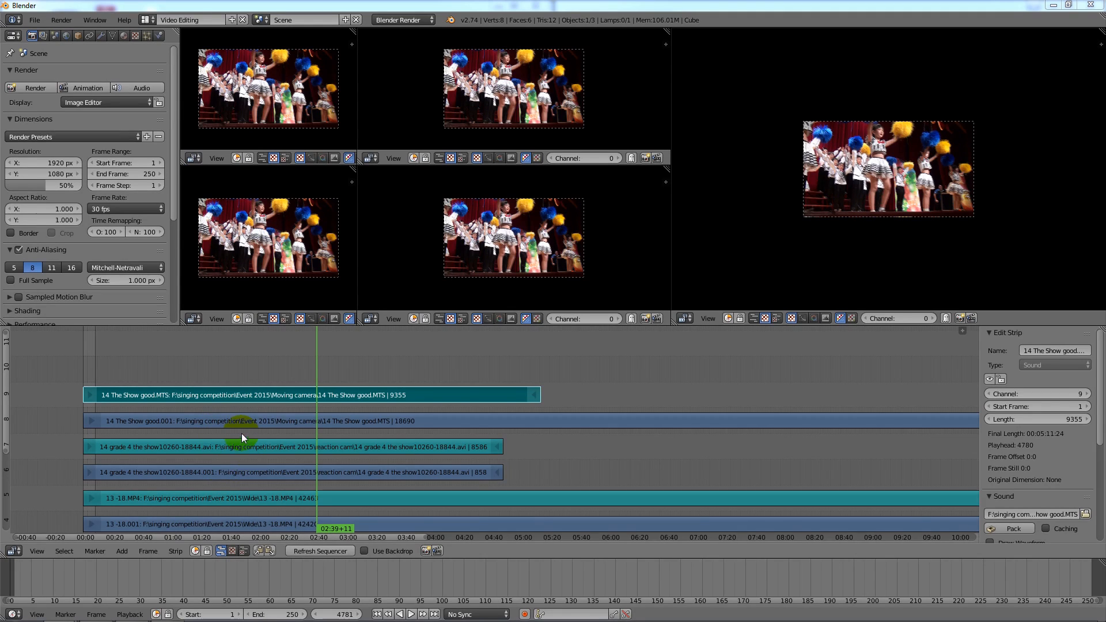
Add a Speed Control effect strip to the 14 The Show good.MTS video strip
right_click(244, 423)
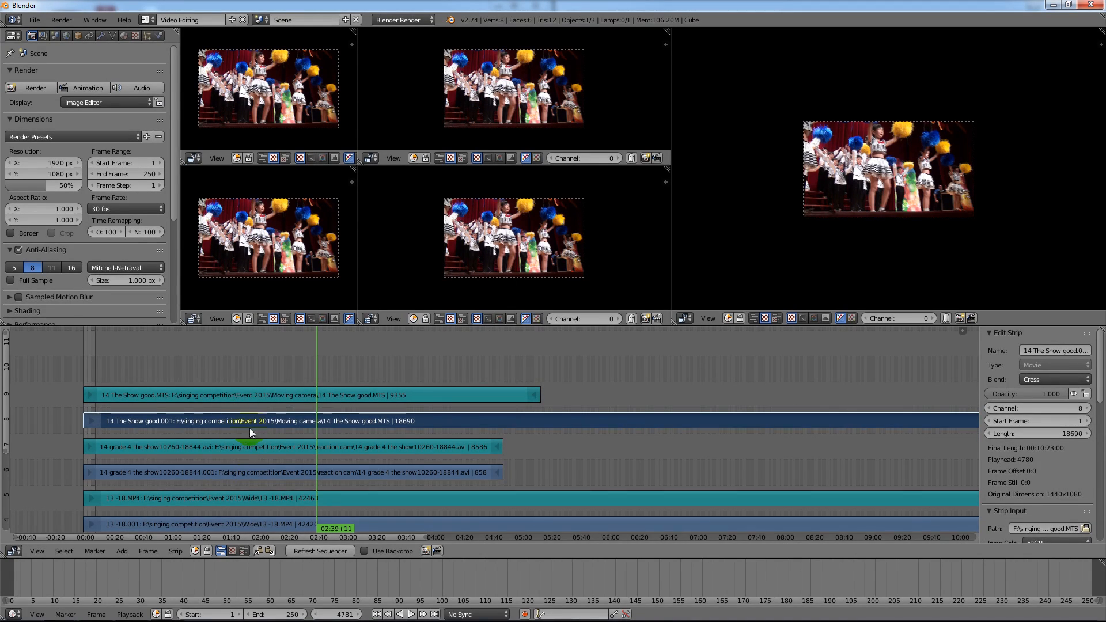
click(122, 552)
right_click(112, 491)
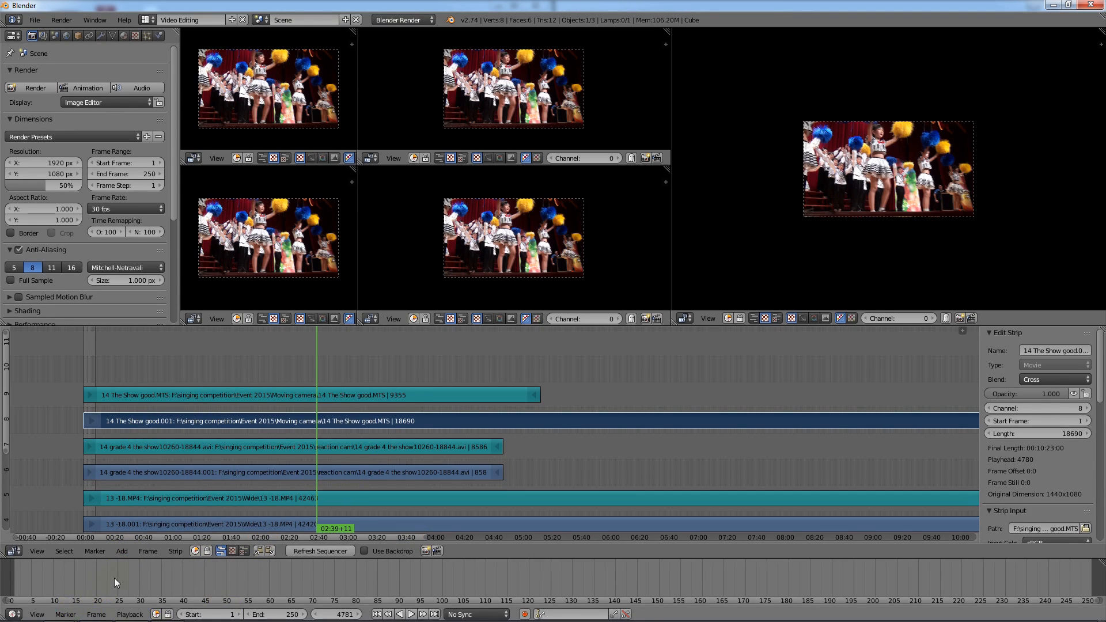
click(124, 551)
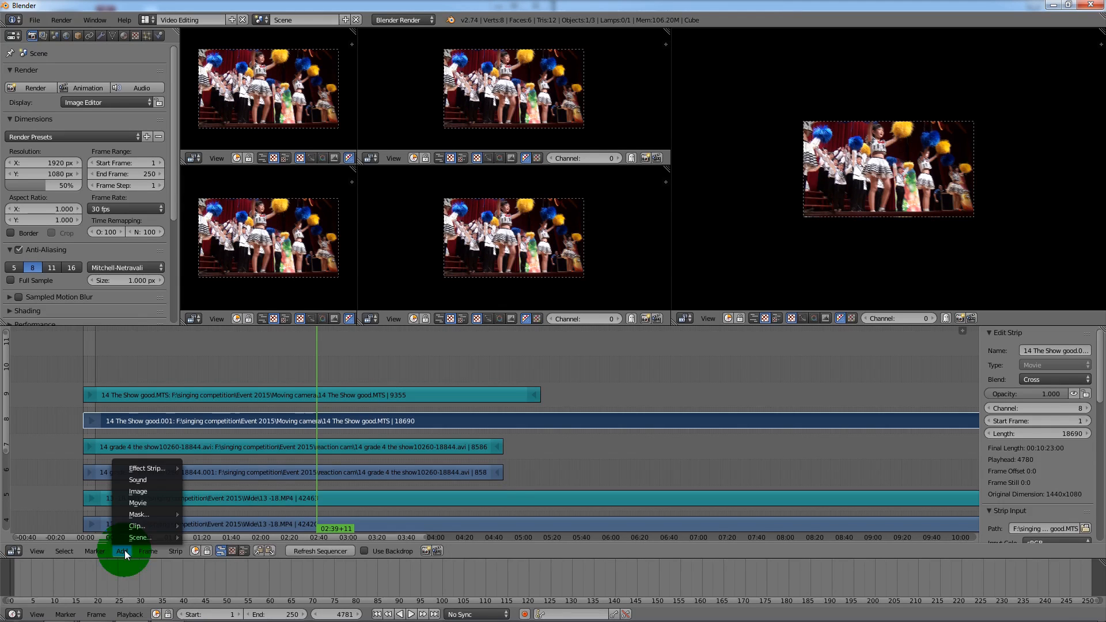
mouse_move(149, 471)
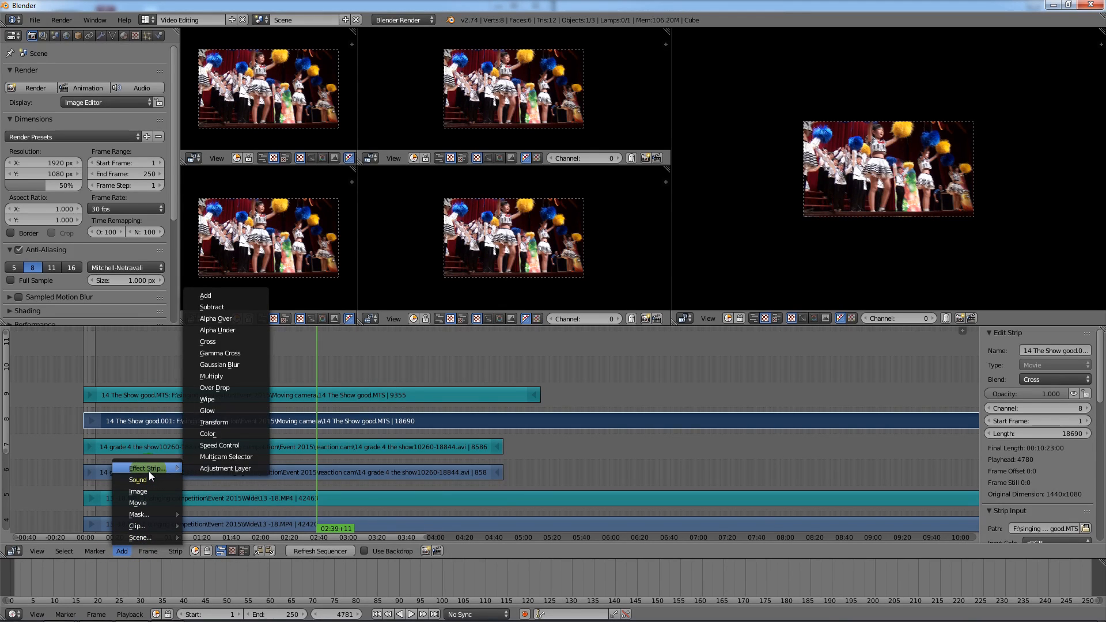
click(221, 445)
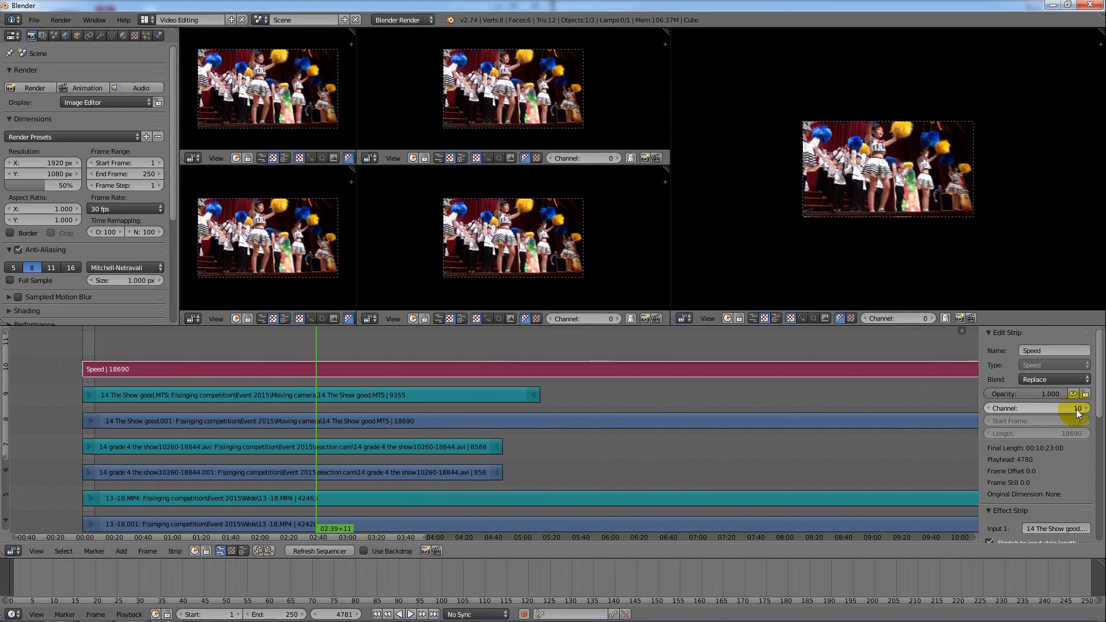
Set the Speed effect's Multiply Speed to 2 and move the playhead to about 48 seconds to check the footage
scroll(1085, 381, down, 2)
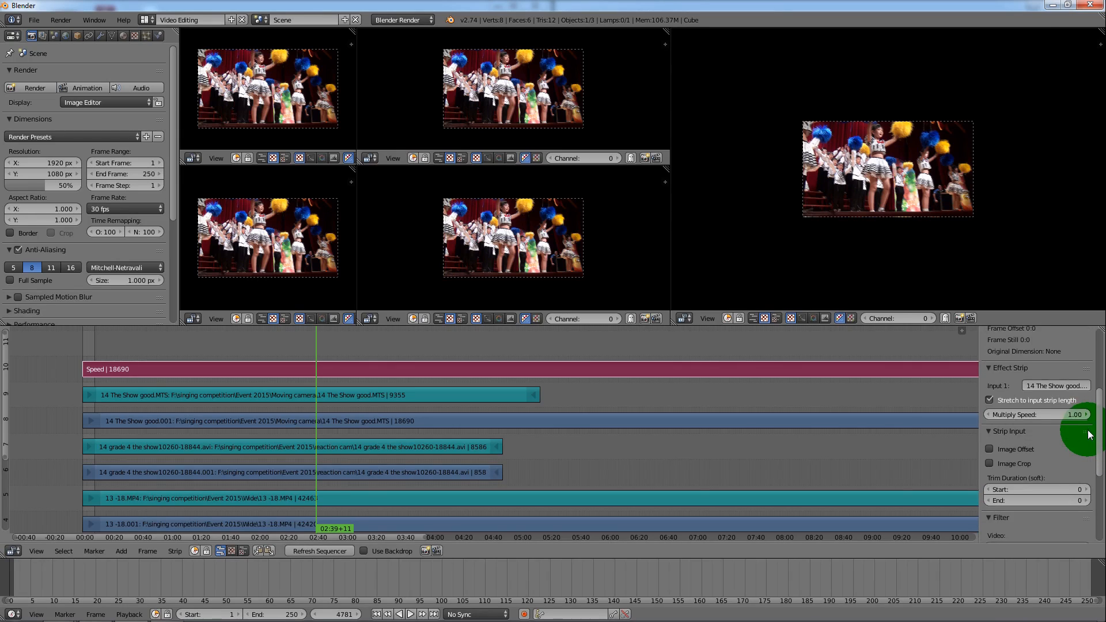
scroll(1085, 374, up, 2)
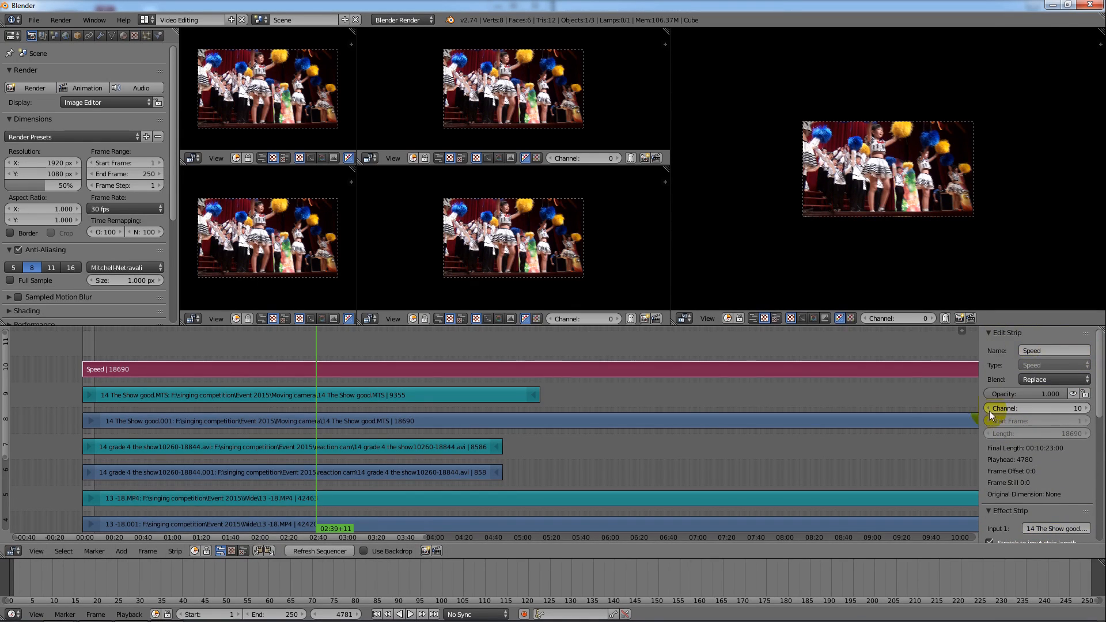
drag(1101, 375, 1100, 430)
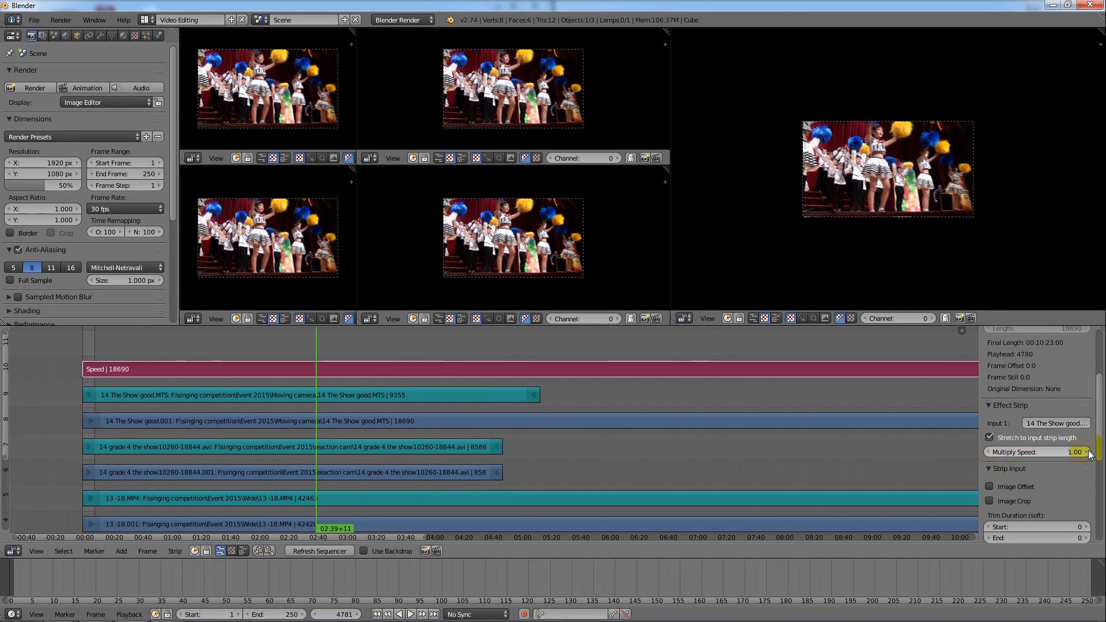
click(1050, 457)
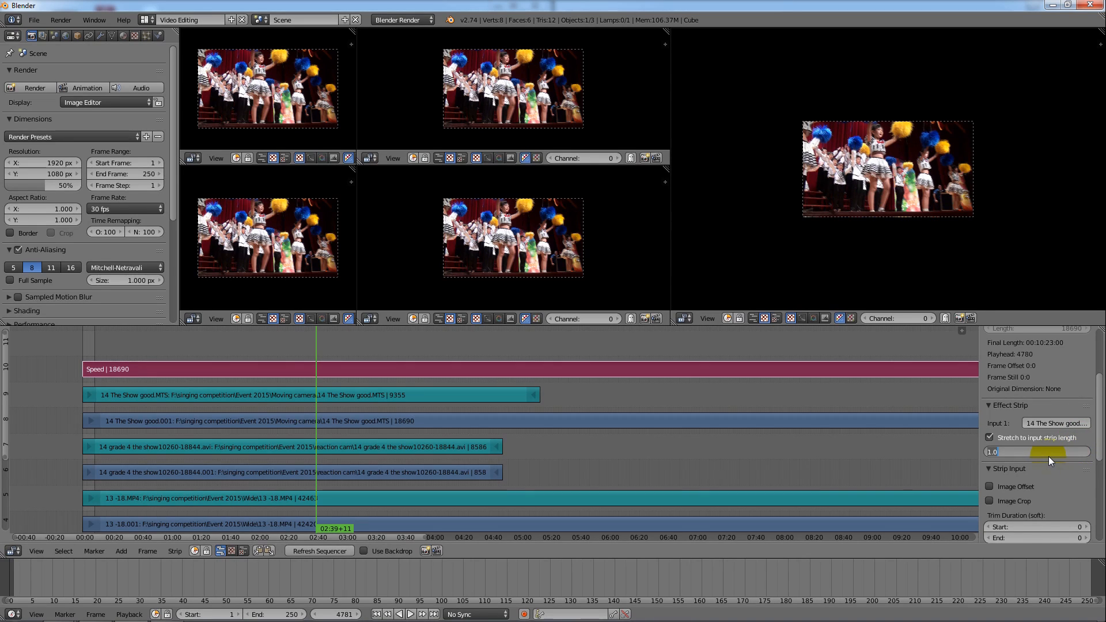
text(2)
key(Return)
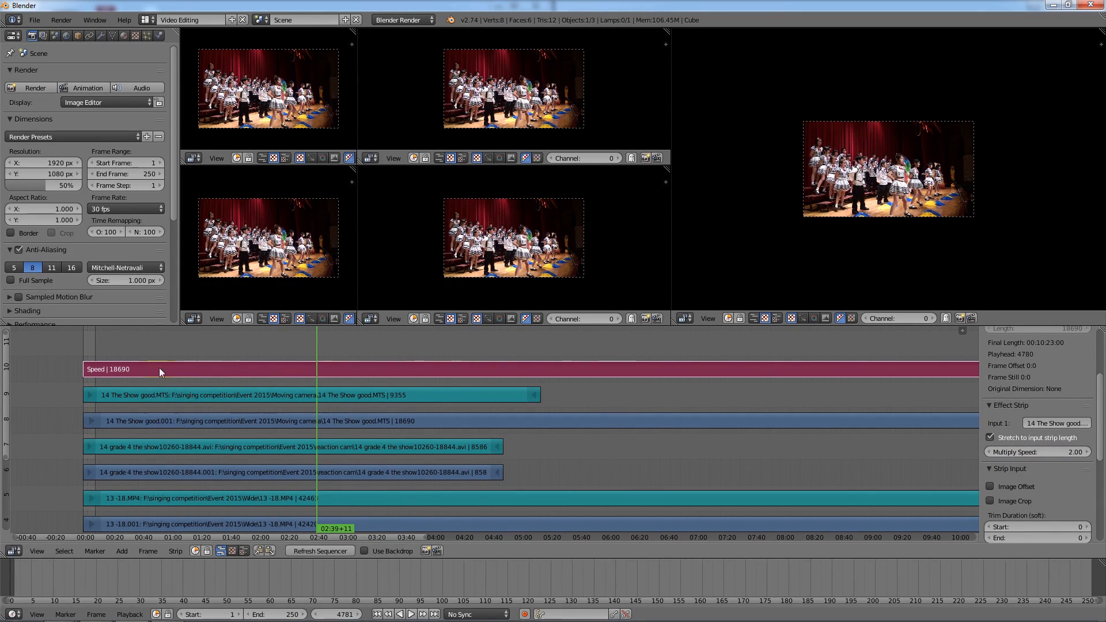
click(154, 421)
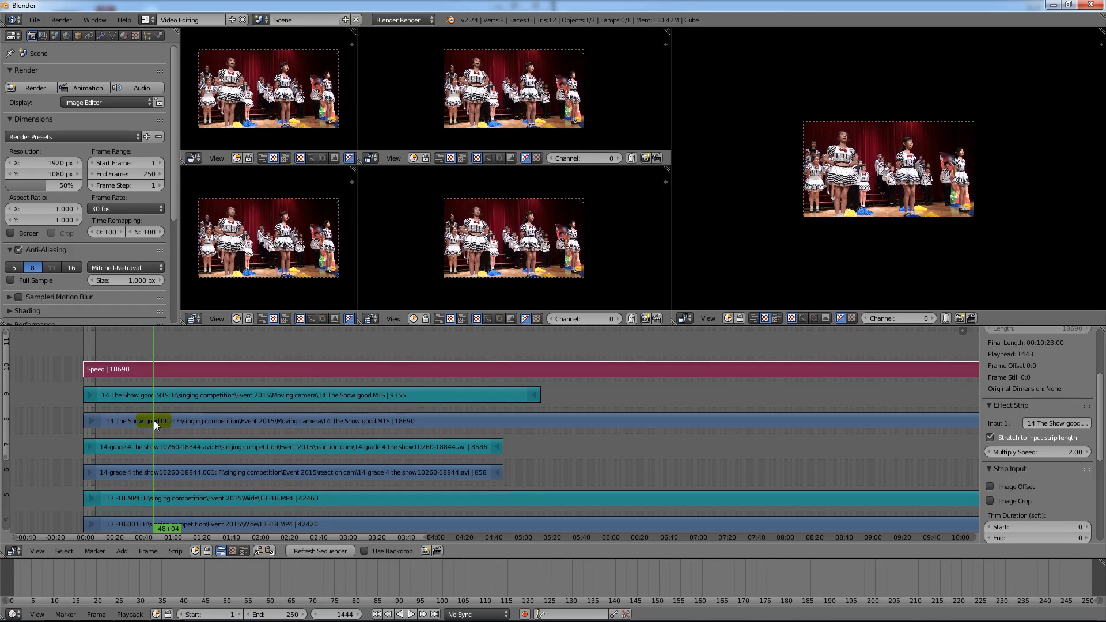
Shrink the Properties editor to a narrow column so the small previews have more room, and review the strips' channel numbers
click(168, 614)
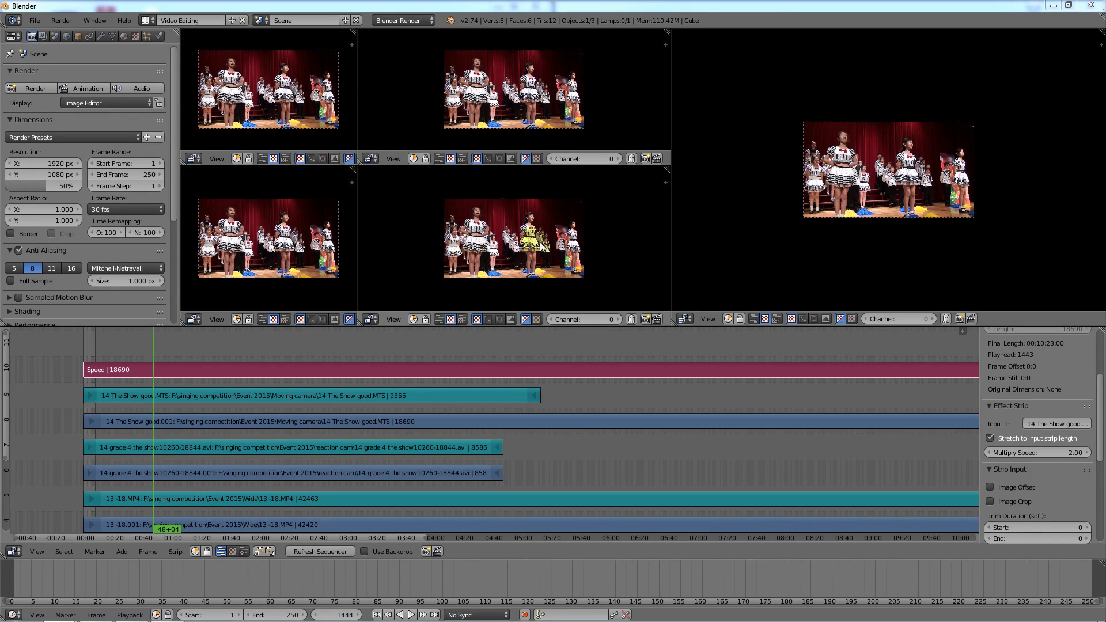
drag(180, 136, 42, 140)
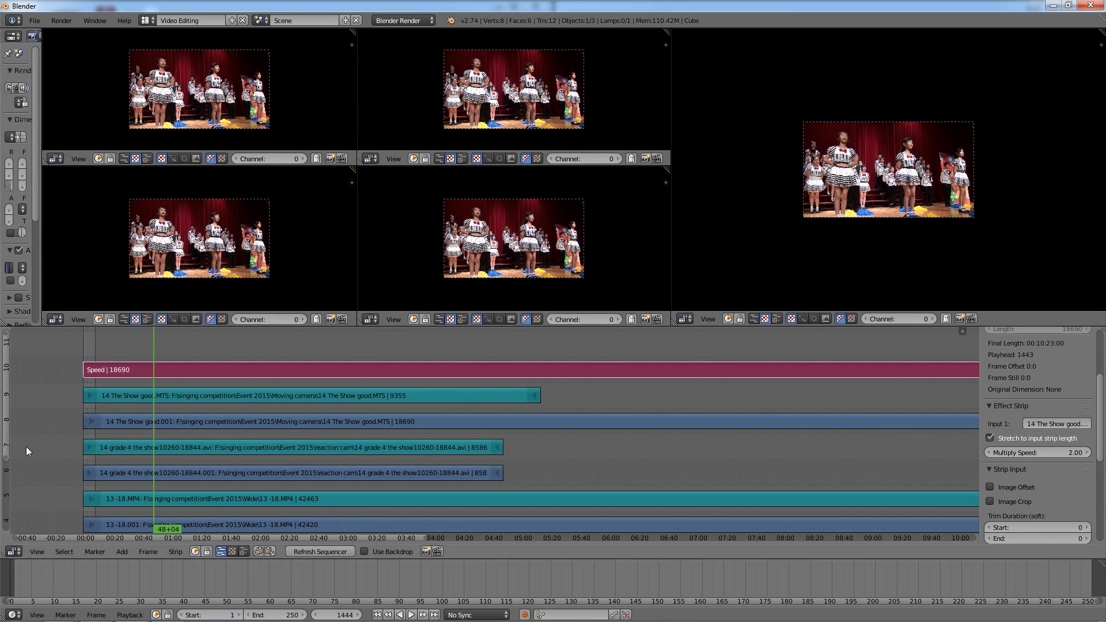
middle_drag(49, 426, 50, 525)
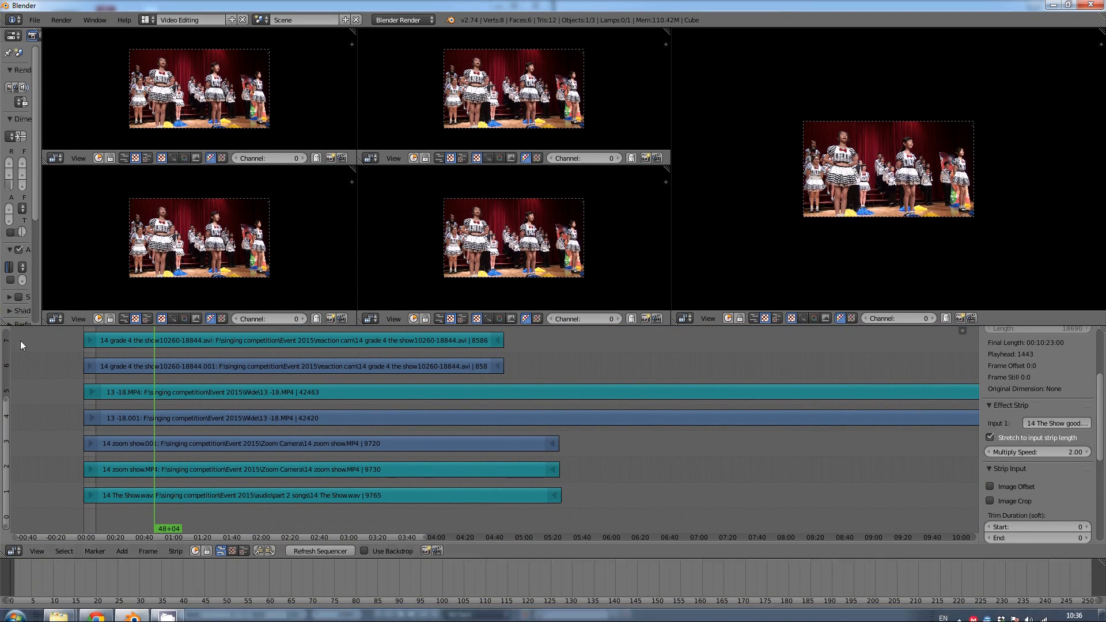
click(98, 430)
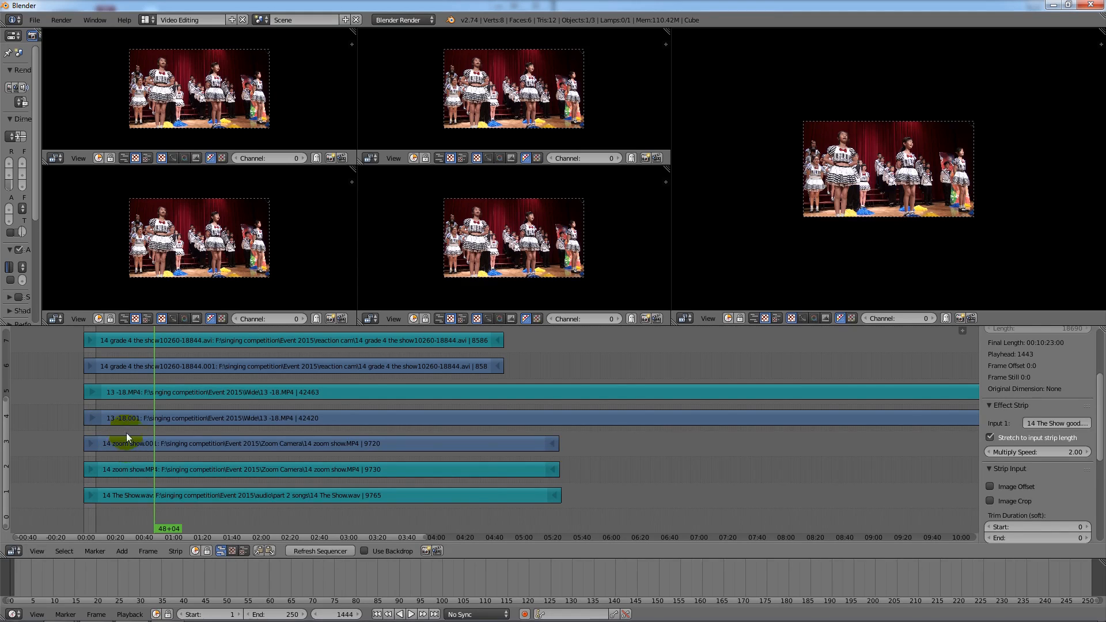
click(5, 429)
middle_drag(62, 388, 79, 496)
click(305, 461)
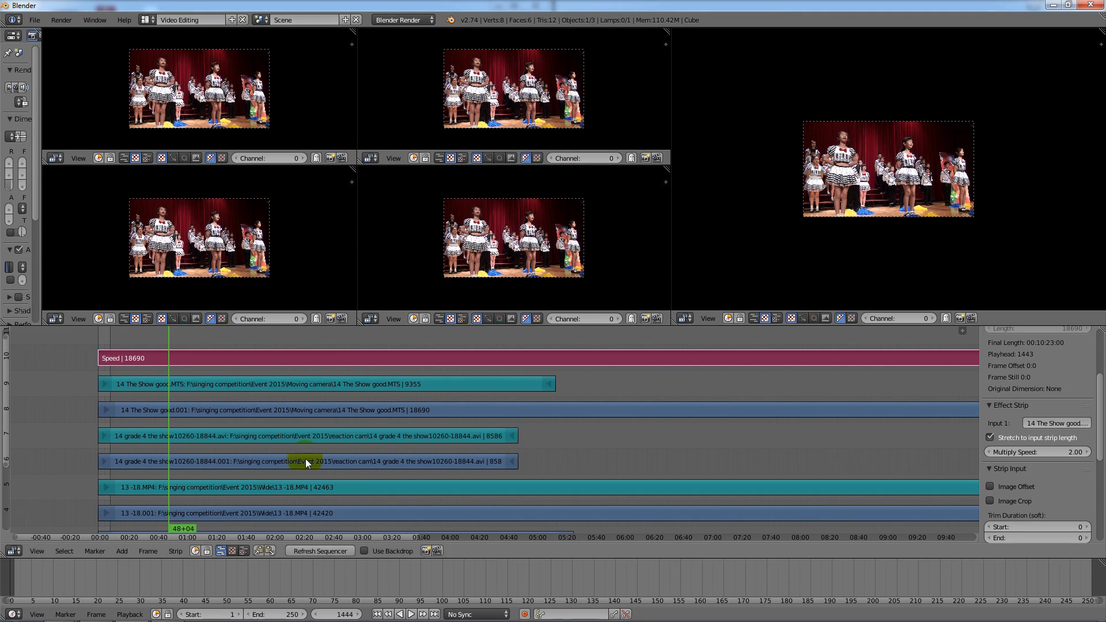
middle_drag(46, 424, 61, 347)
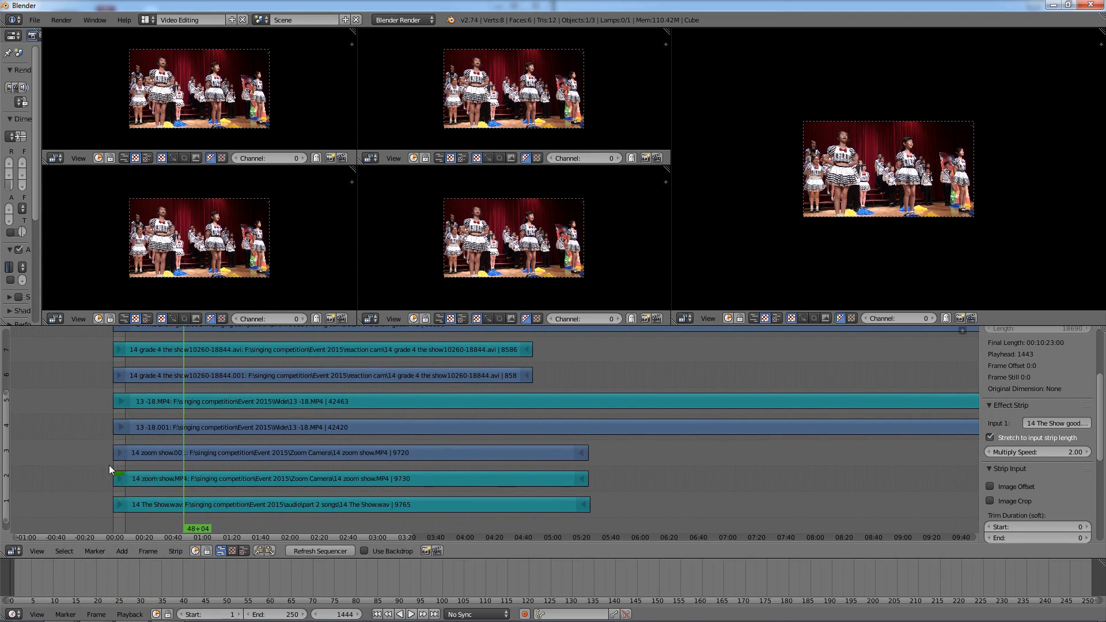
Select the 14 zoom show.MP4 video strip and set the first upper small preview to display channel 4
right_click(125, 454)
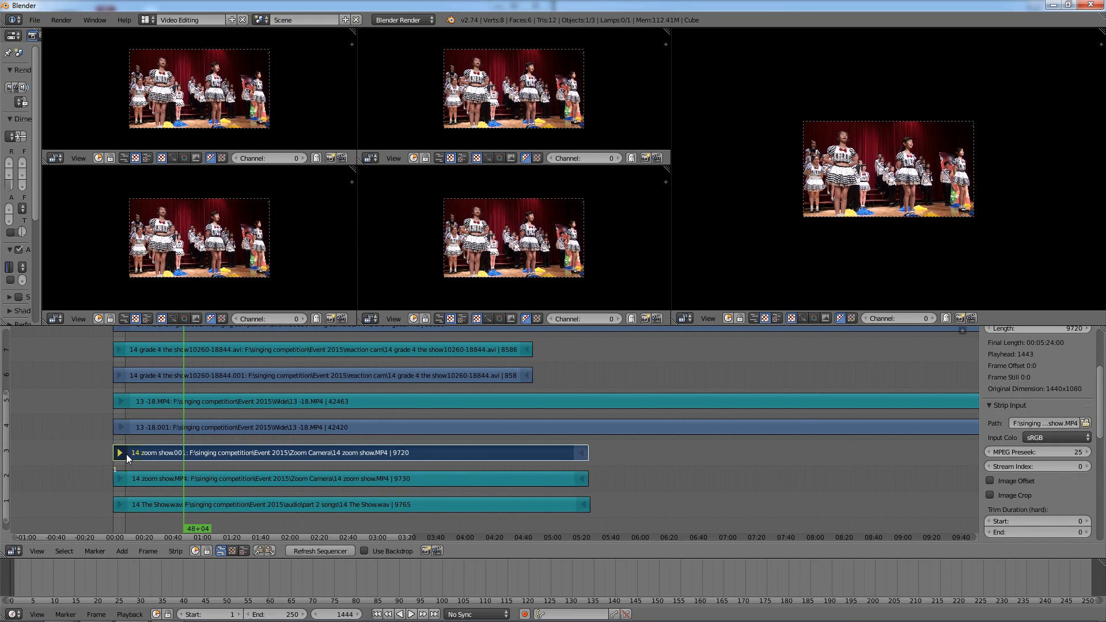
click(314, 20)
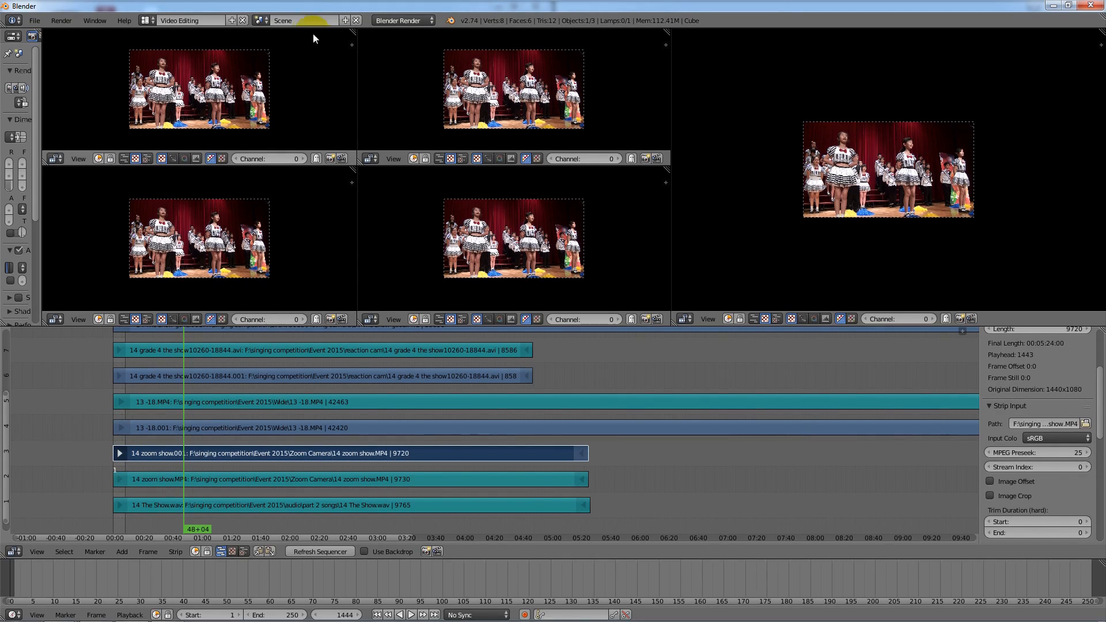
click(297, 157)
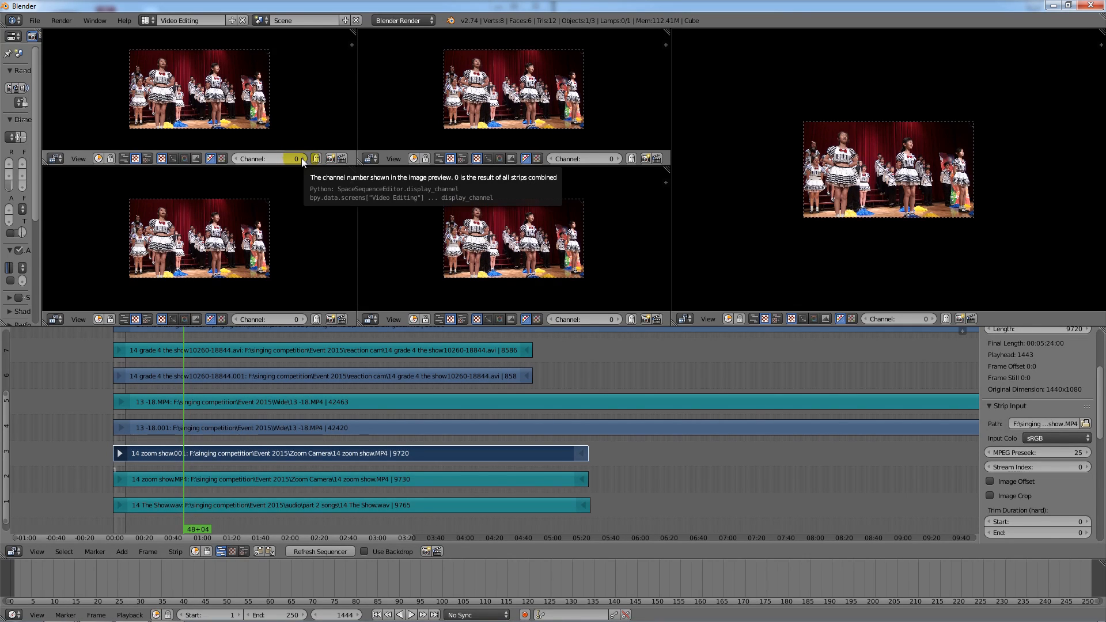
click(303, 158)
click(302, 157)
click(303, 157)
click(302, 158)
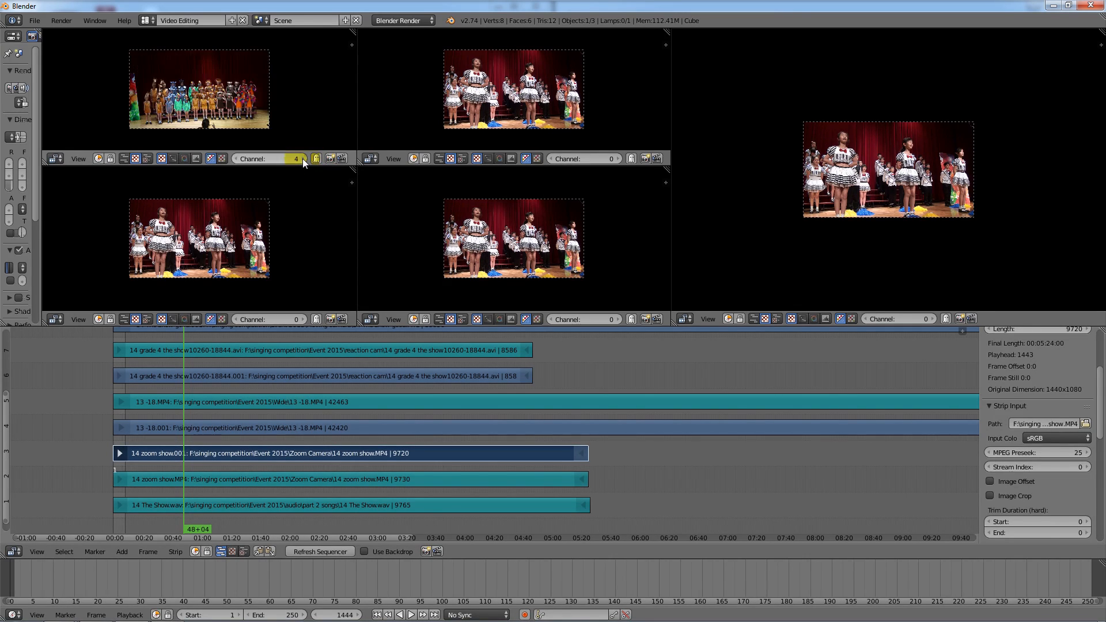
Select the 13 -18.MP4 video strip and set the second upper small preview to display its channel 4
click(206, 118)
click(185, 454)
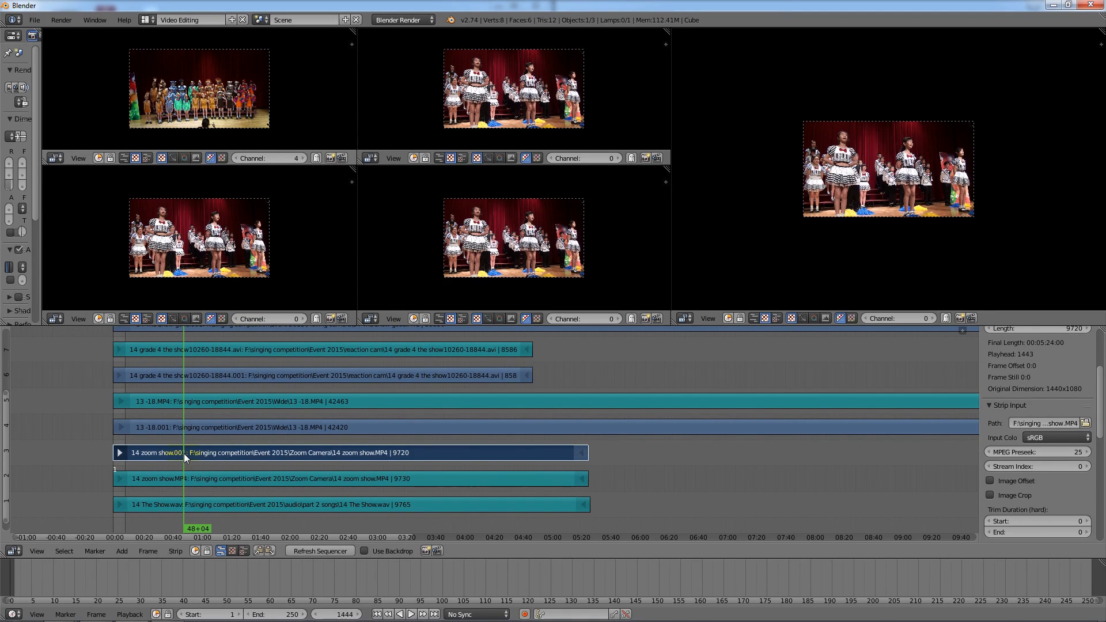
click(185, 425)
right_click(197, 426)
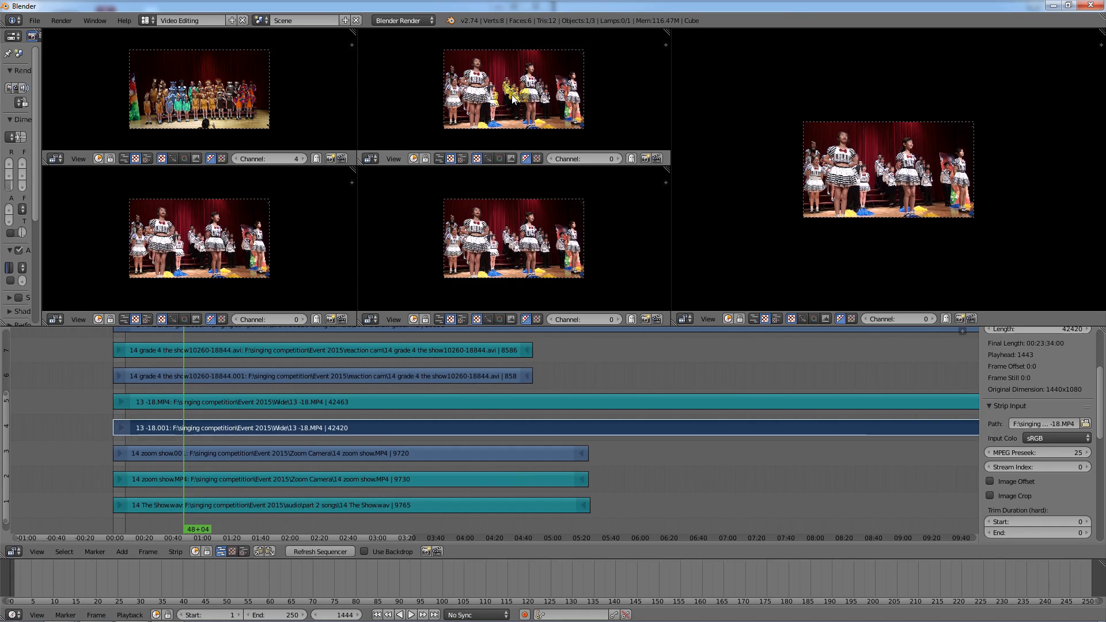
click(6, 428)
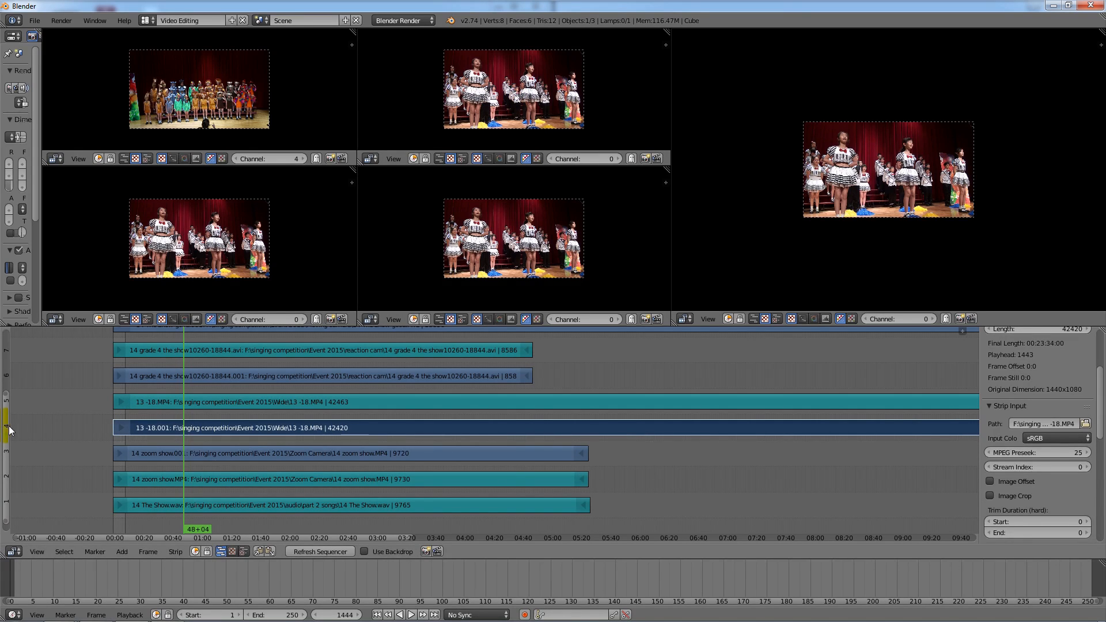
click(608, 161)
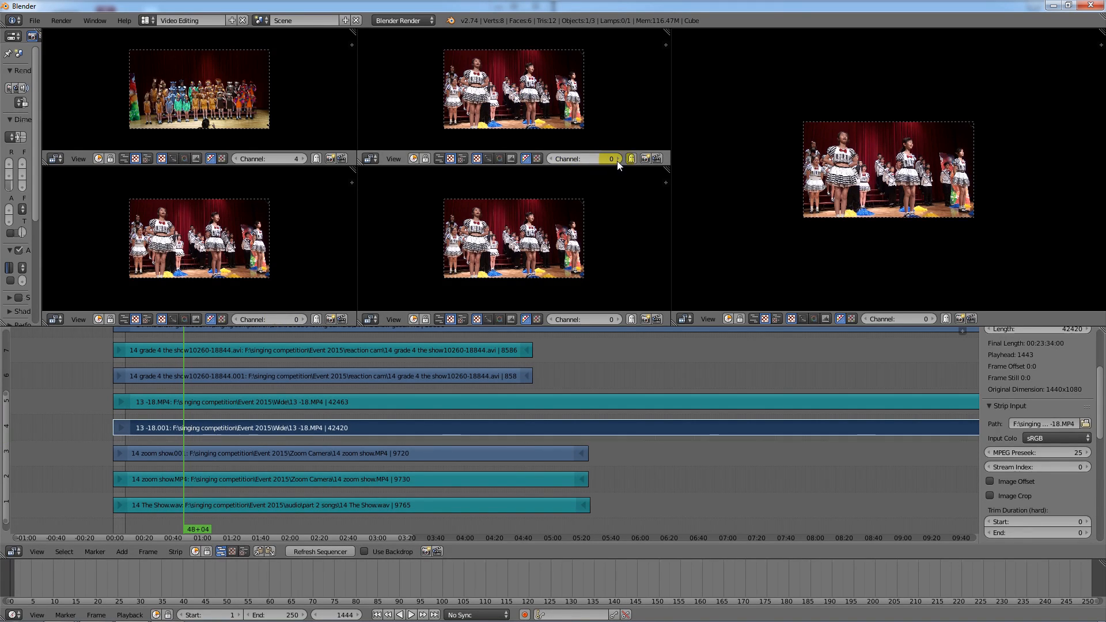
click(617, 159)
click(617, 159)
click(617, 159)
click(617, 159)
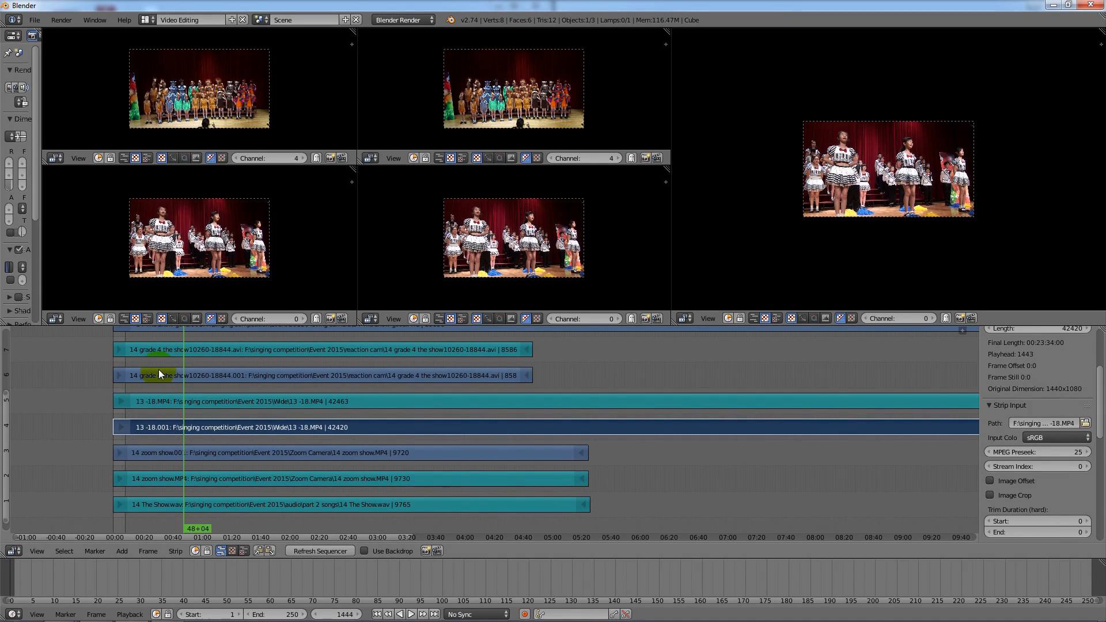
Select the 14 grade 4 reaction camera video strip and set the first lower small preview to display its channel 6
click(160, 376)
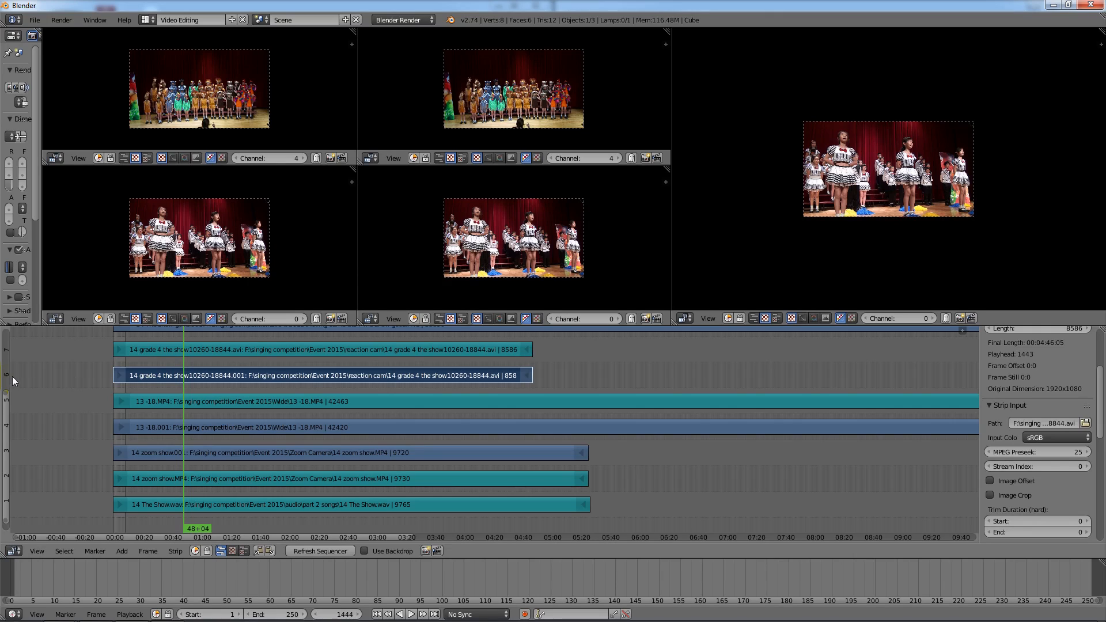
click(303, 316)
double_click(303, 317)
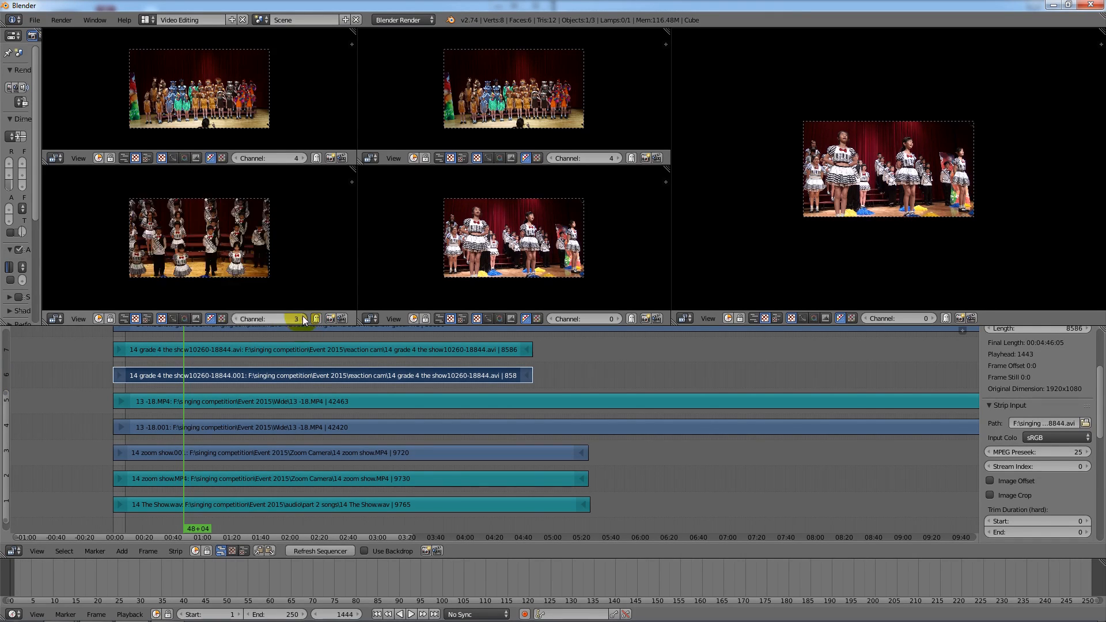
click(302, 318)
click(302, 319)
click(302, 318)
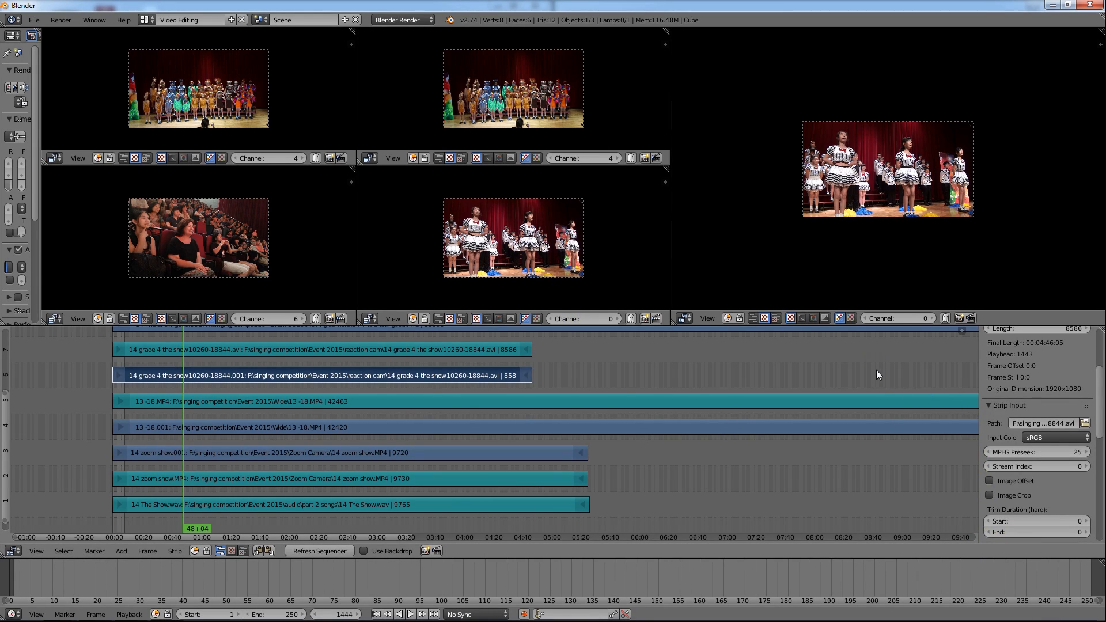
Set the second lower small preview to display channel 10, the Speed effect strip of the moving camera
middle_drag(876, 369, 873, 474)
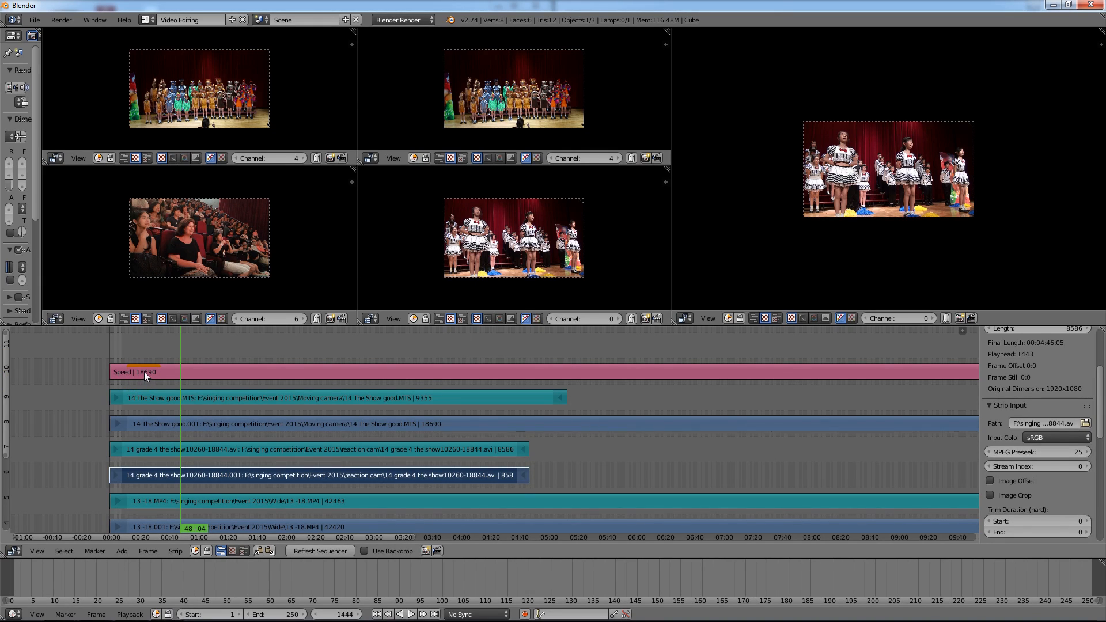
right_click(156, 425)
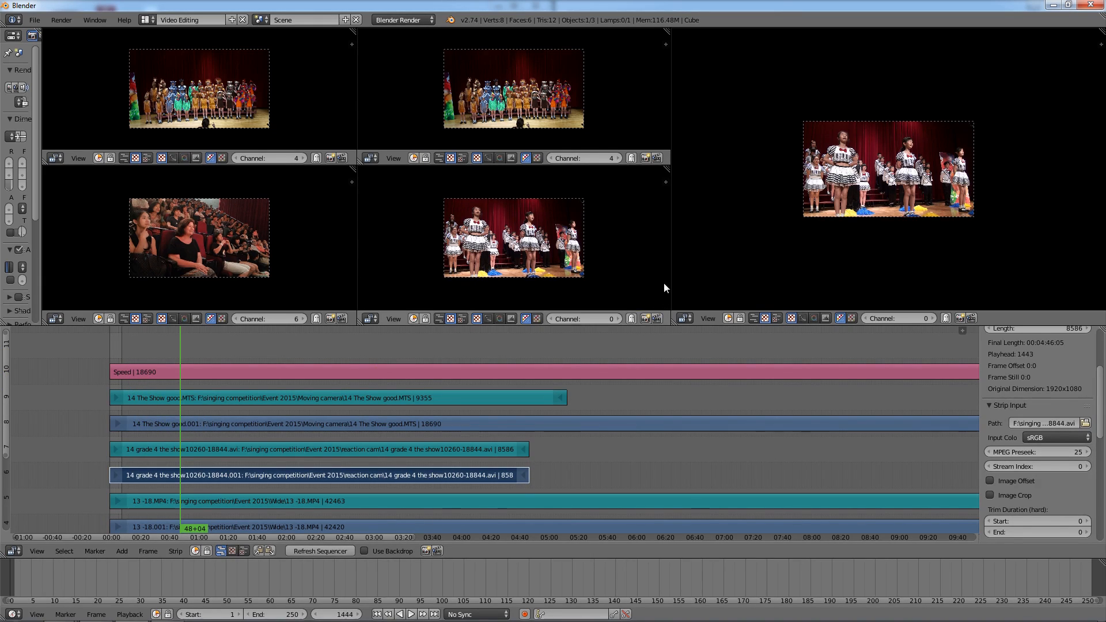
click(619, 318)
click(619, 319)
click(618, 318)
click(619, 318)
click(618, 318)
click(618, 318)
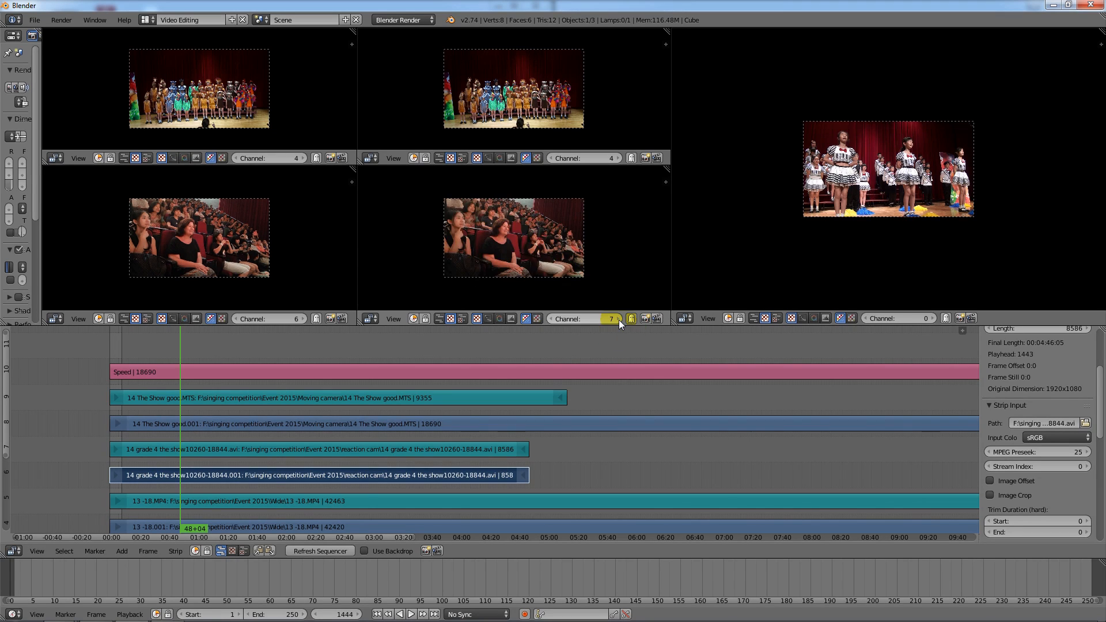
click(618, 319)
click(619, 318)
click(619, 319)
click(619, 319)
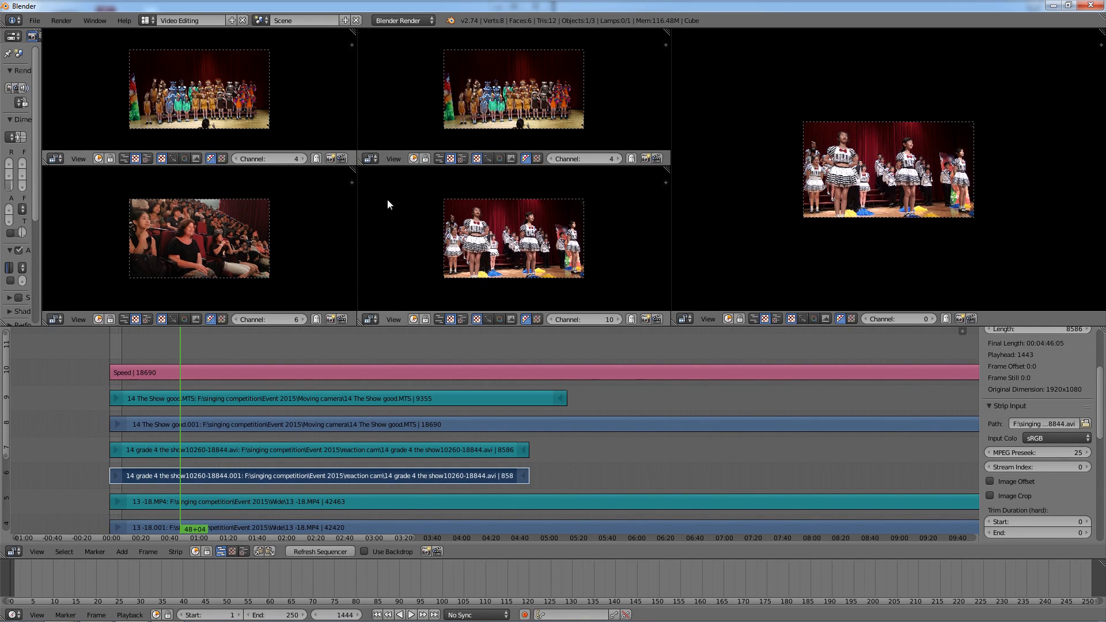
Set the first upper small preview to display channel 3, the zoom camera's video strip
click(237, 159)
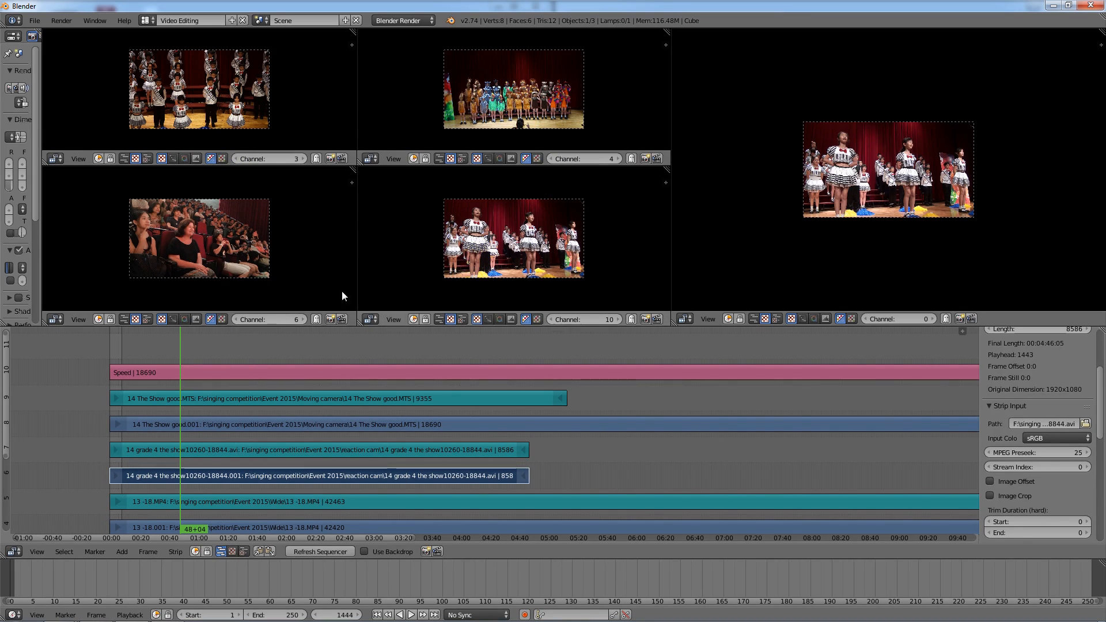
key(i)
key(alt+i)
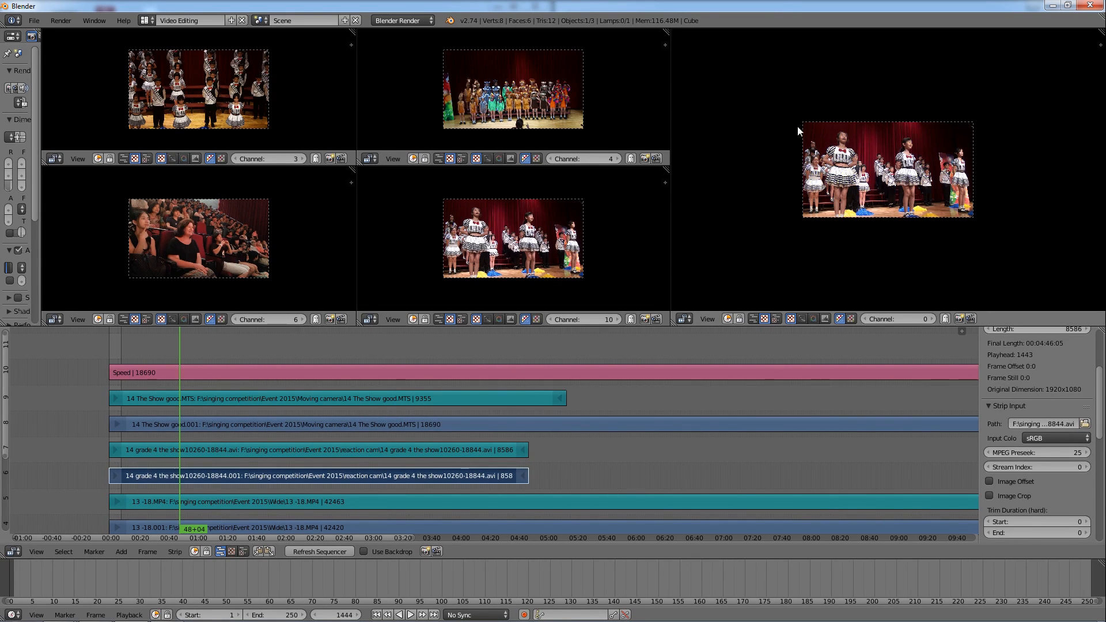
mouse_move(144, 617)
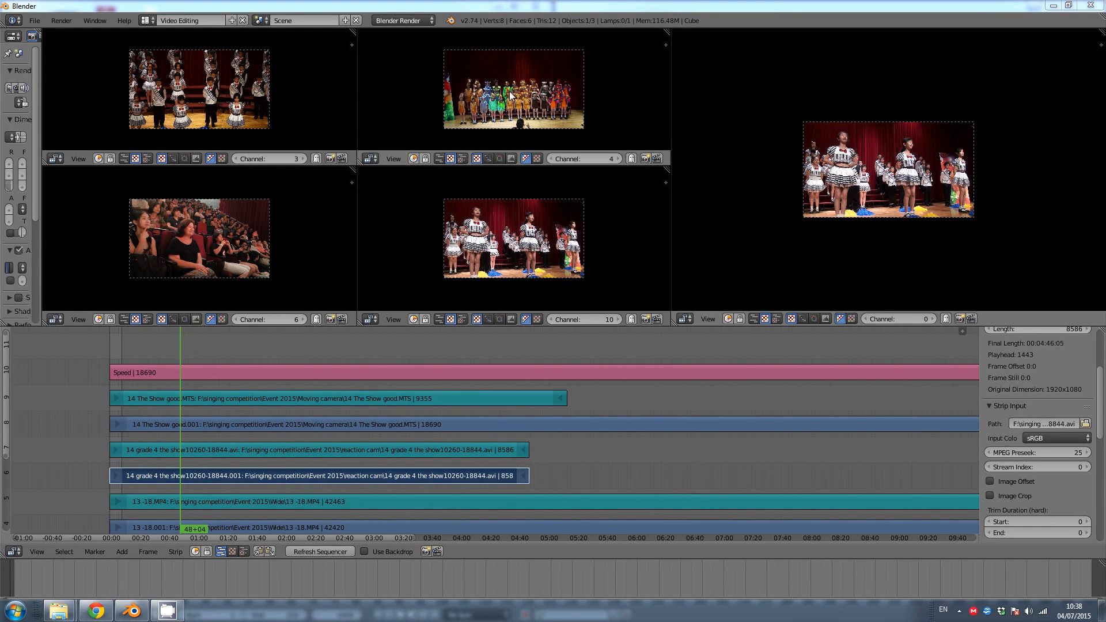
Move the playhead back to 16+15 in the sequencer and bring the lowest strips into reach
click(171, 347)
drag(137, 350, 134, 362)
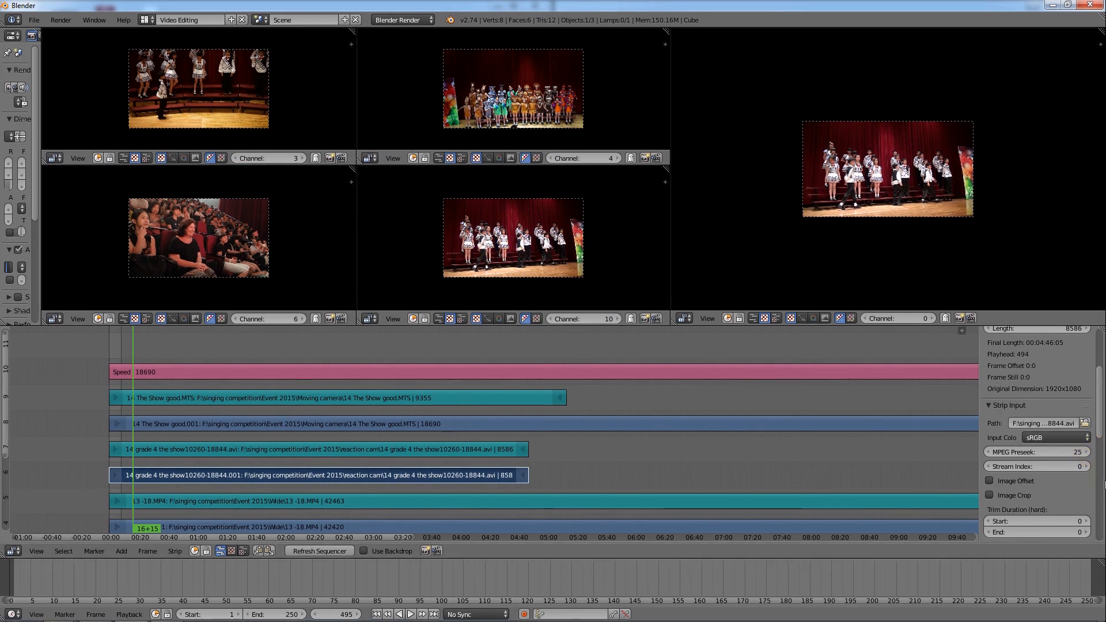
drag(1101, 400, 1102, 487)
middle_drag(603, 452, 606, 340)
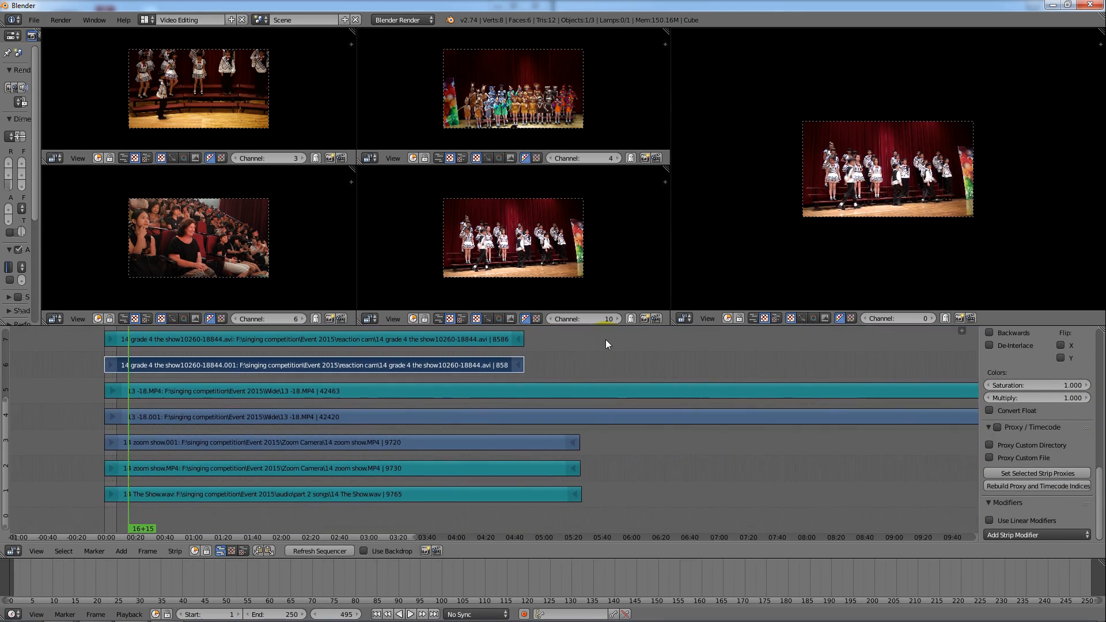
middle_drag(336, 245, 349, 275)
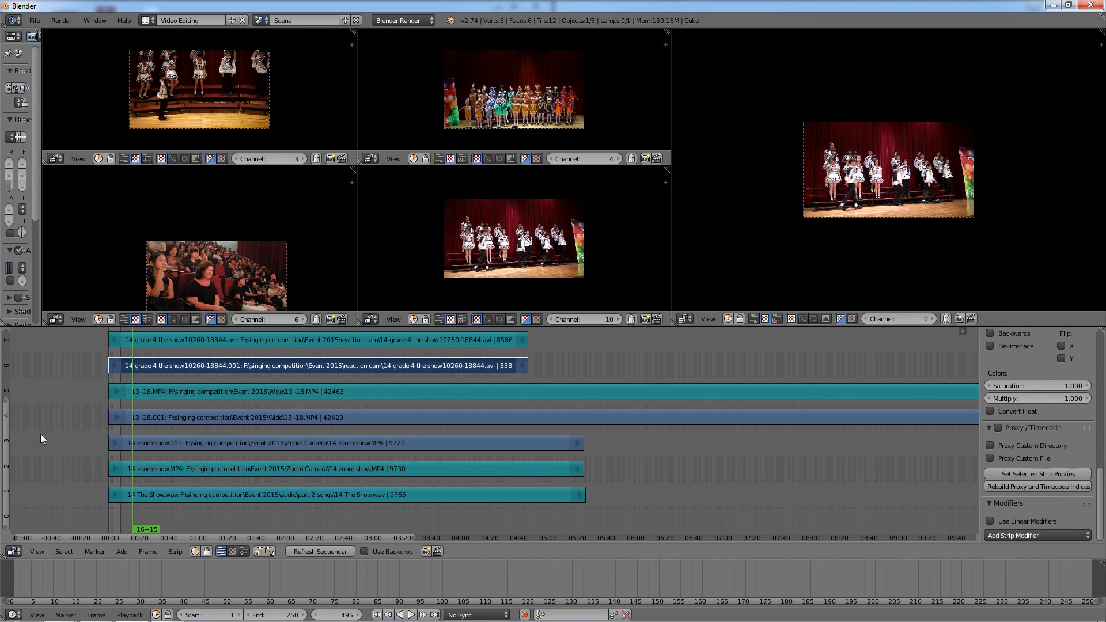
Slide the 13 -18.MP4 video strip in channel 4 earlier by roughly 4000 frames so its preview matches the other cameras
right_click(213, 419)
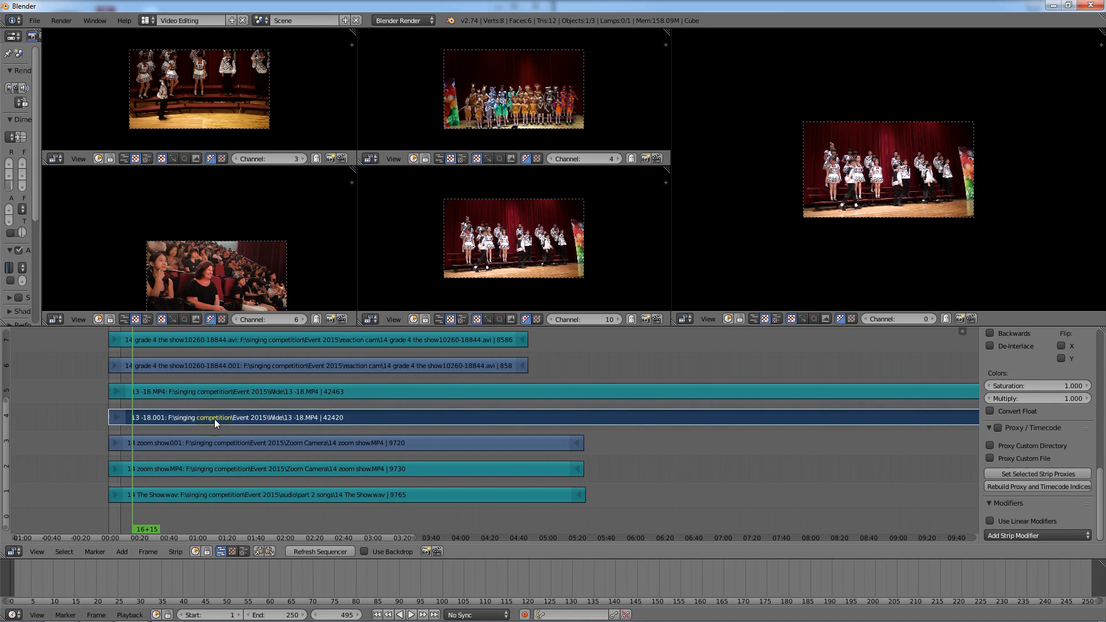
key(g)
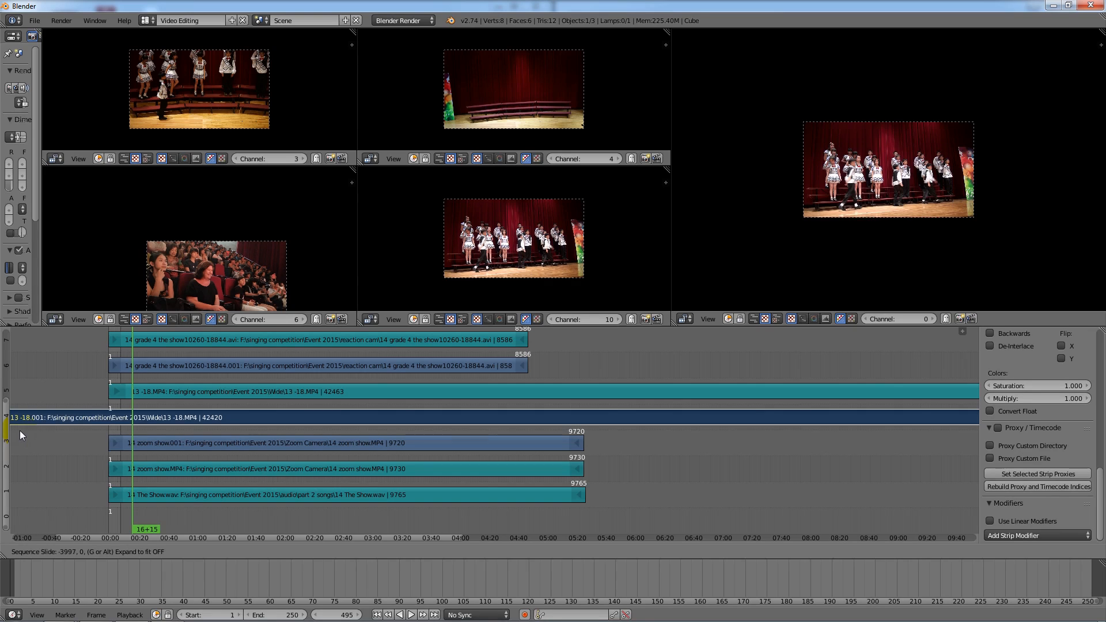
click(952, 425)
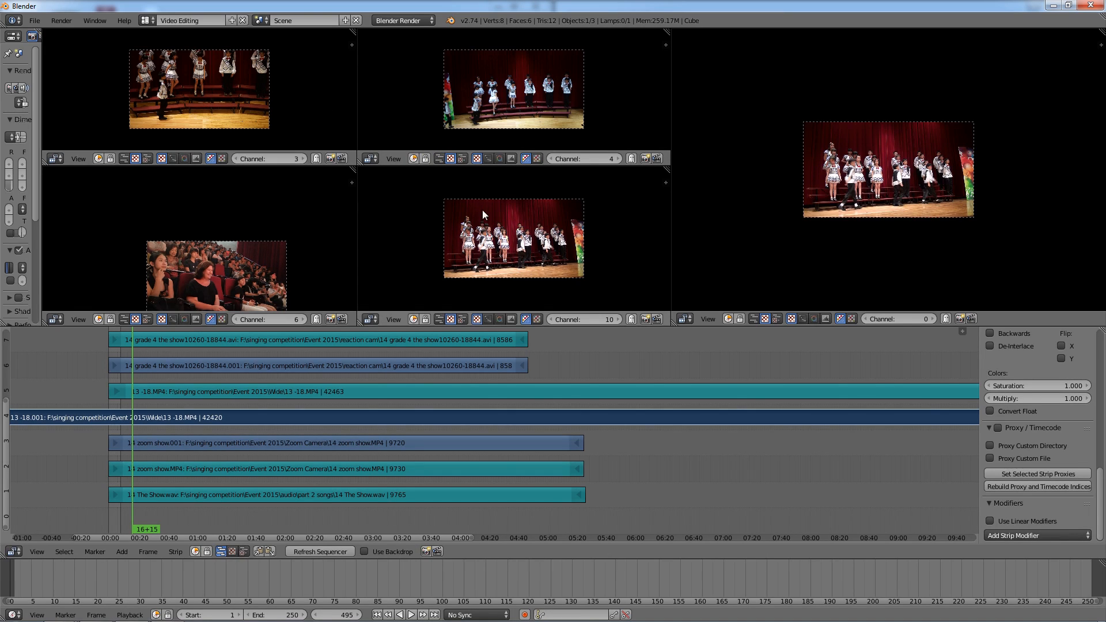
click(503, 266)
click(531, 233)
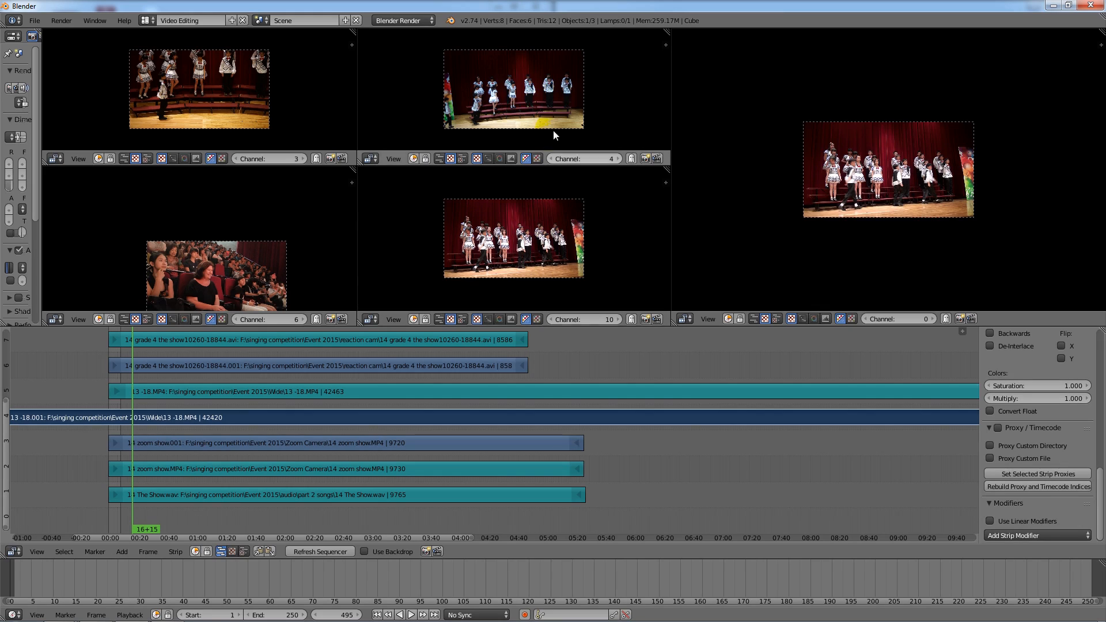
click(513, 123)
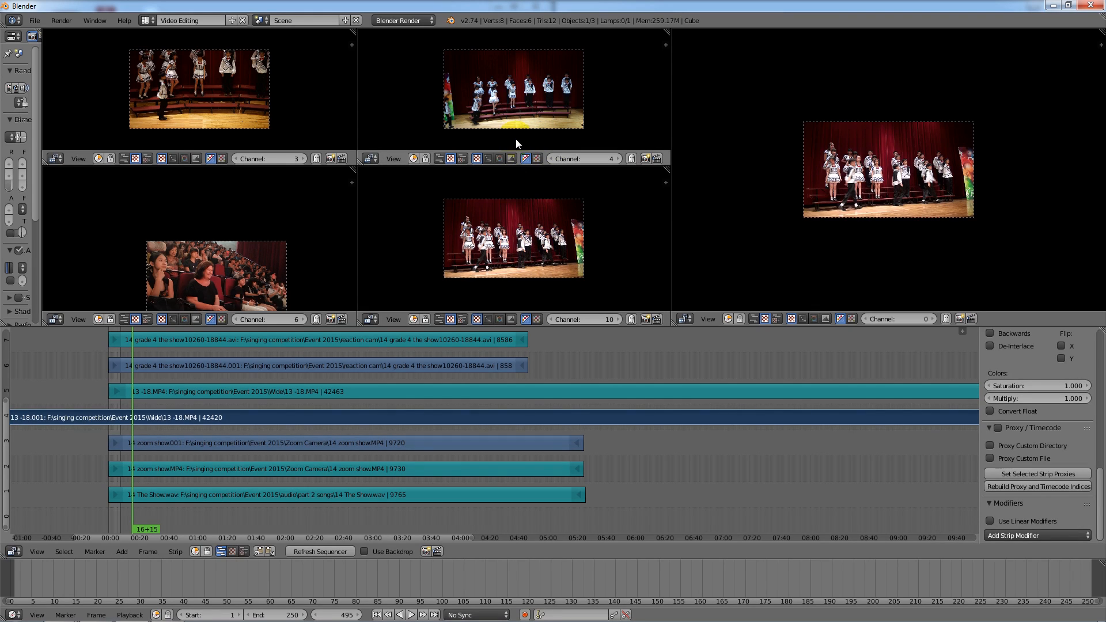
Fine-tune the 13 -18.MP4 video strip by sliding it earlier in two moves, about 59 and about 295 frames
right_click(349, 390)
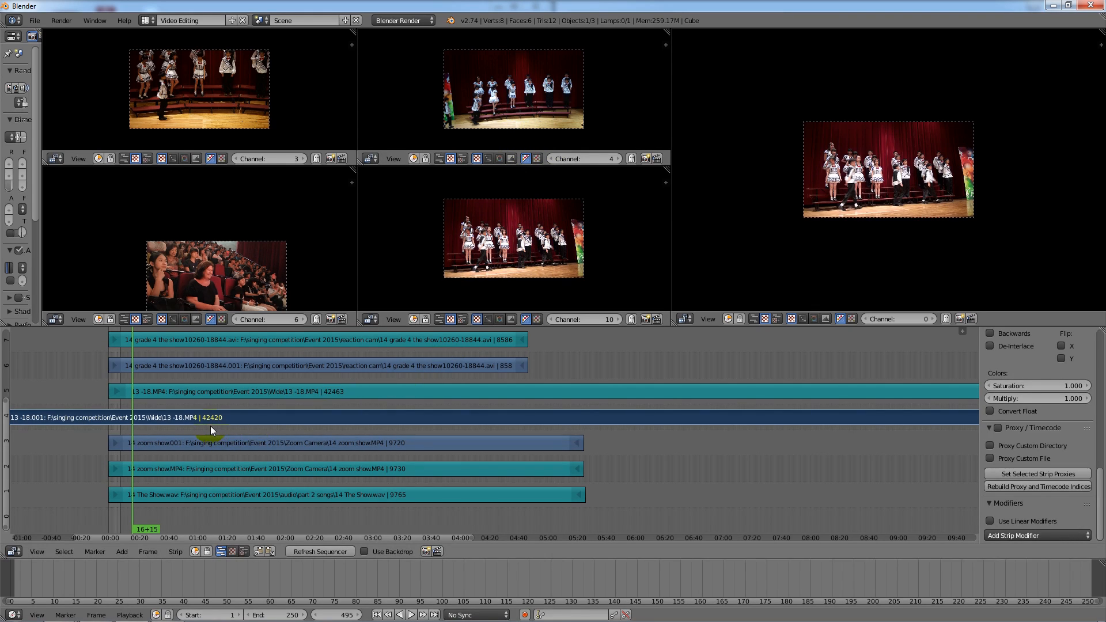
key(g)
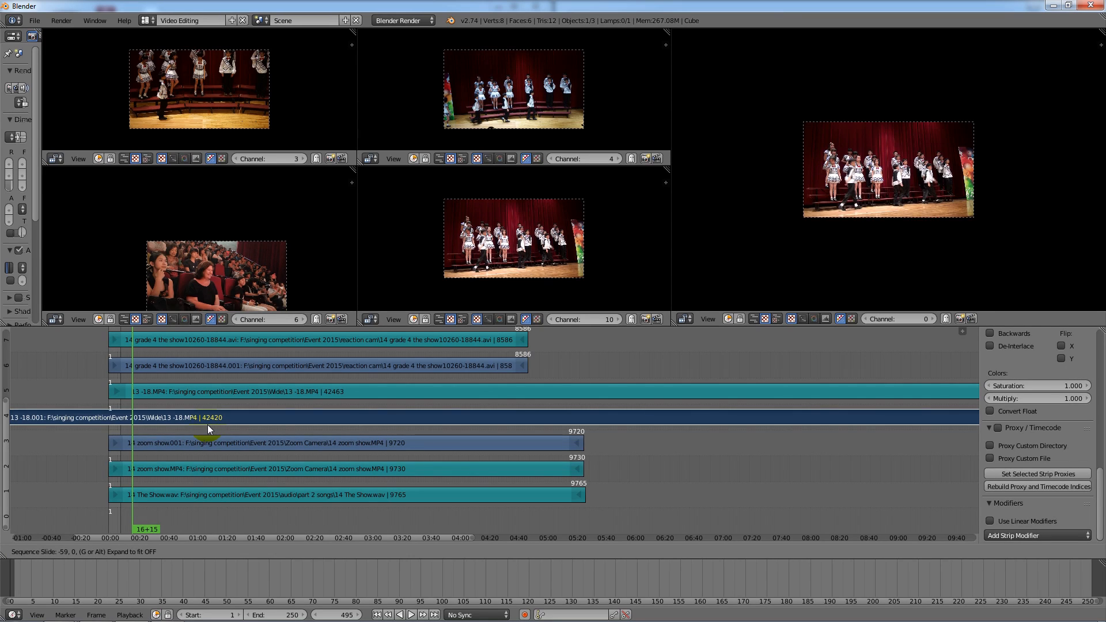
click(207, 425)
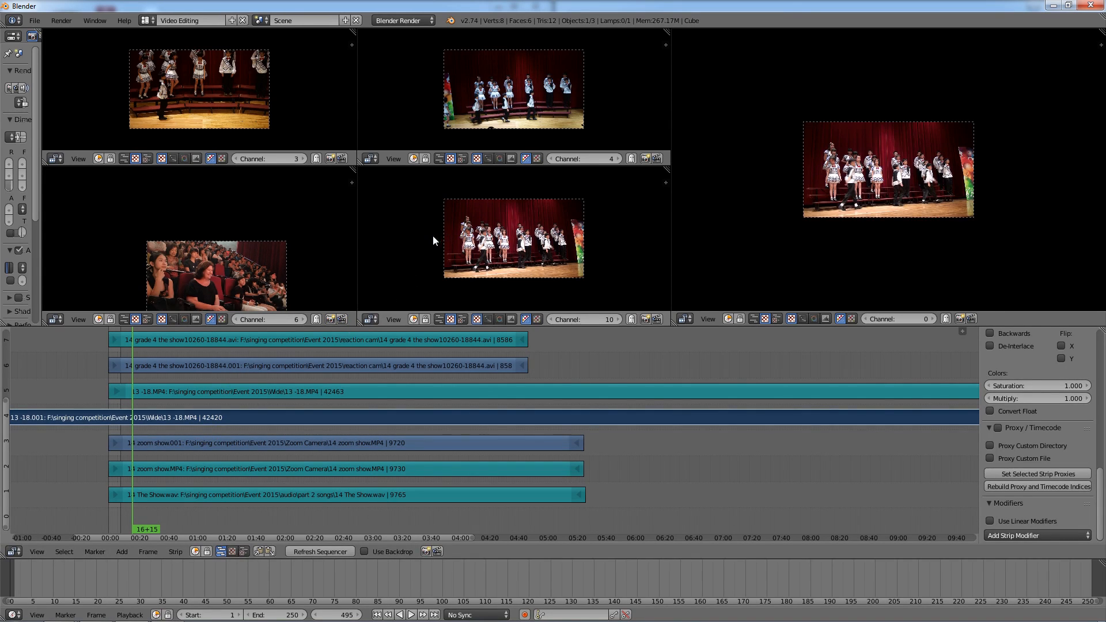
middle_drag(318, 231, 309, 202)
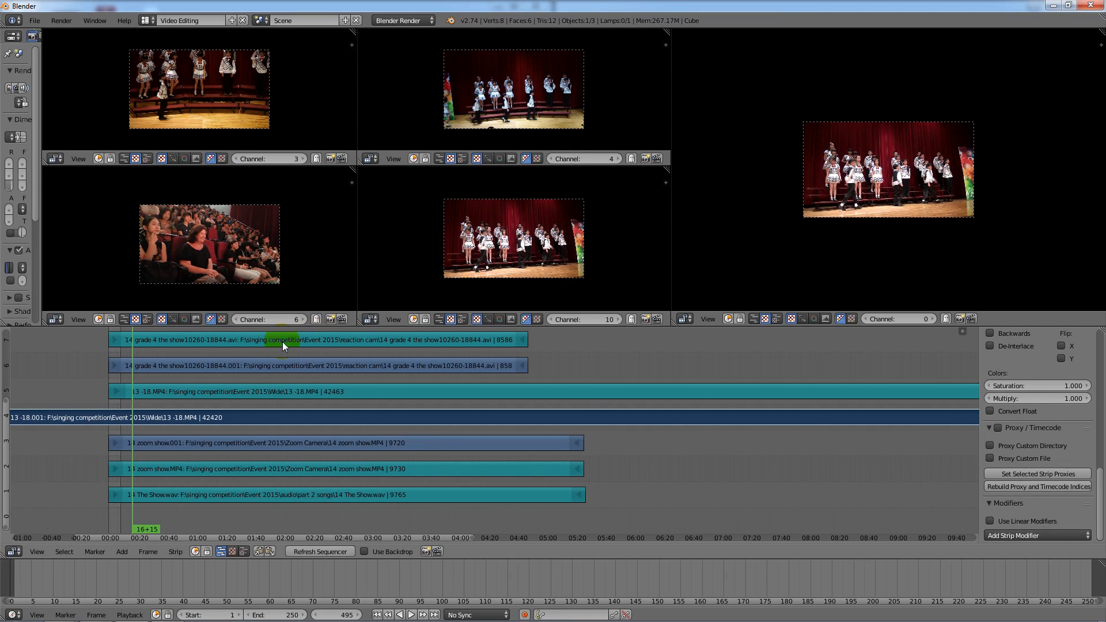
key(g)
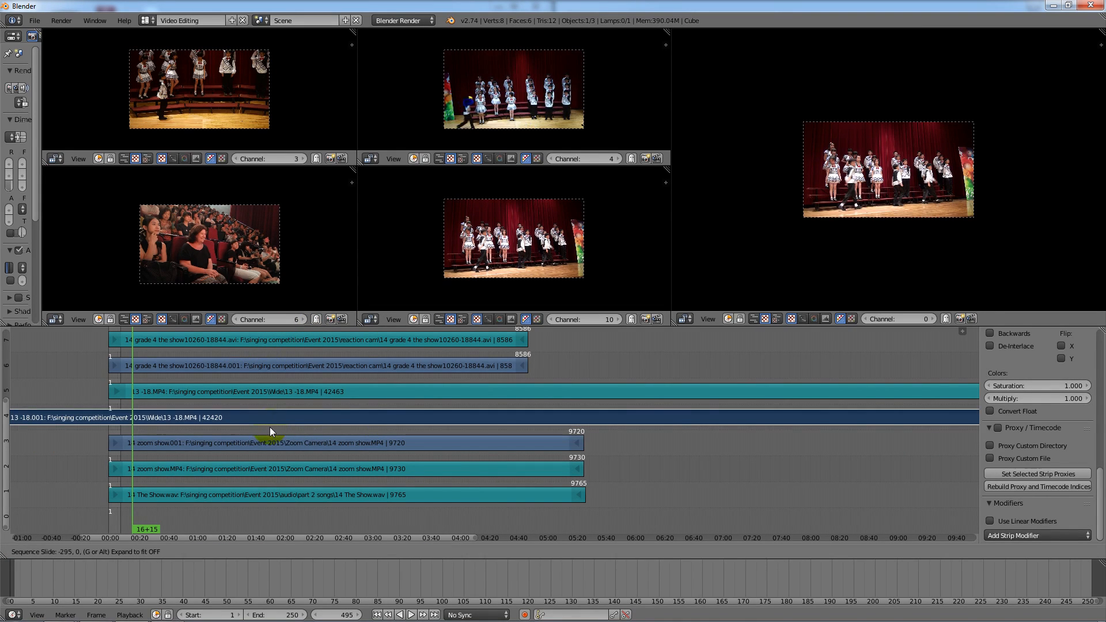
click(269, 427)
Slide the 14 zoom show.MP4 video strip in channel 3 earlier to match the wide camera's preview
right_click(241, 443)
key(g)
click(211, 443)
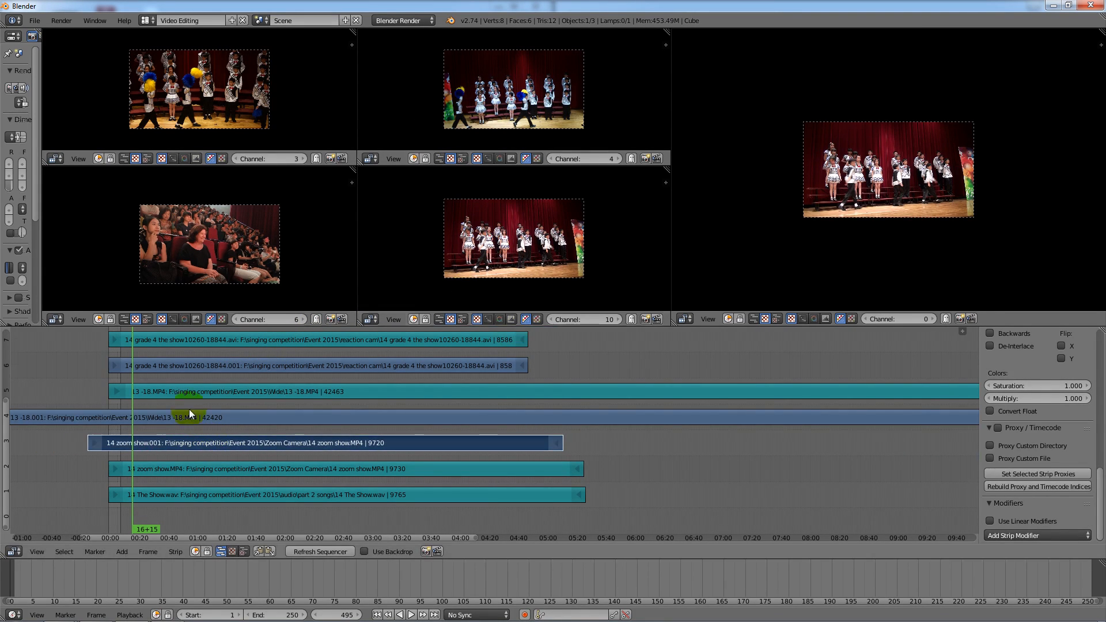
Slide the moving camera's video strip in channel 8, with its Speed effect strip, slightly earlier to match the other previews
middle_drag(189, 409, 190, 495)
right_click(183, 348)
shift+right_click(181, 397)
key(g)
click(172, 369)
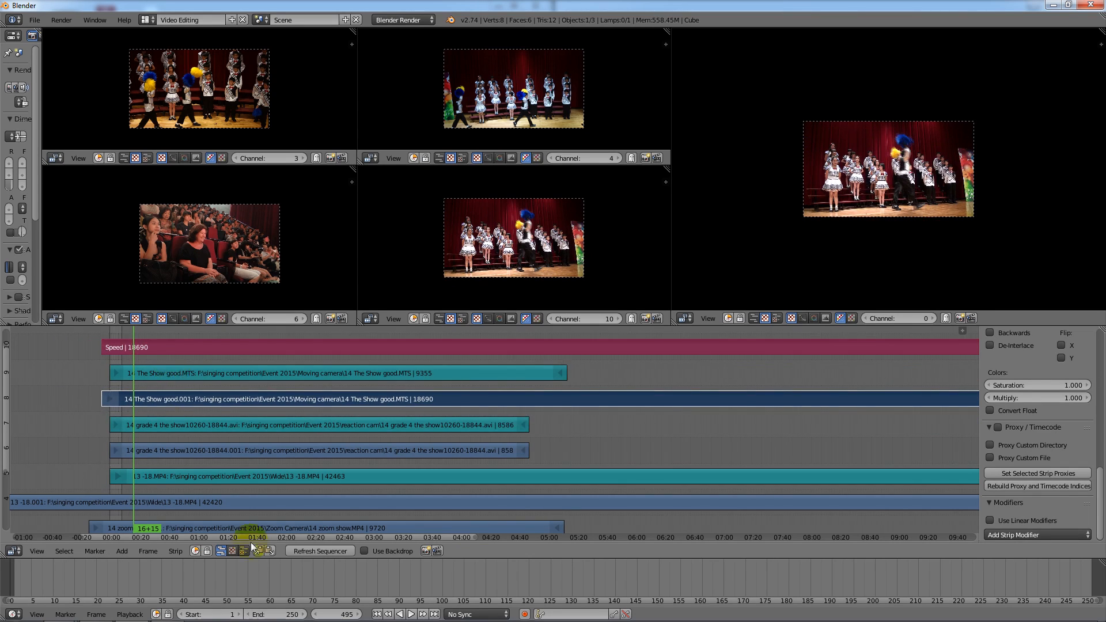
drag(476, 538, 254, 538)
right_click(284, 399)
key(g)
right_click(288, 399)
right_click(421, 454)
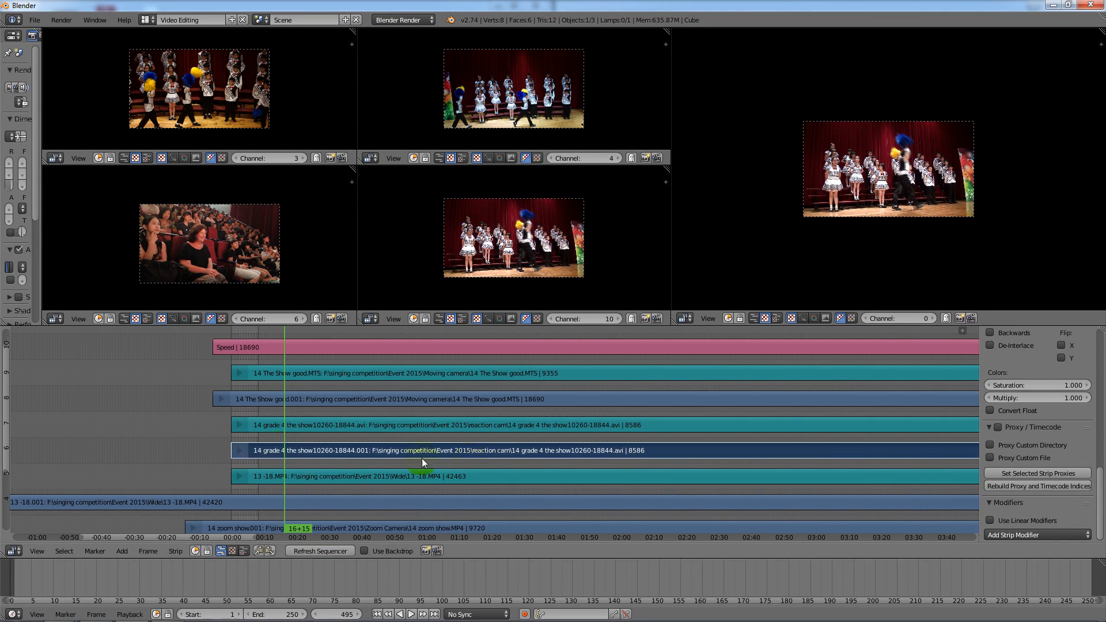
key(g)
right_click(289, 455)
mouse_move(196, 609)
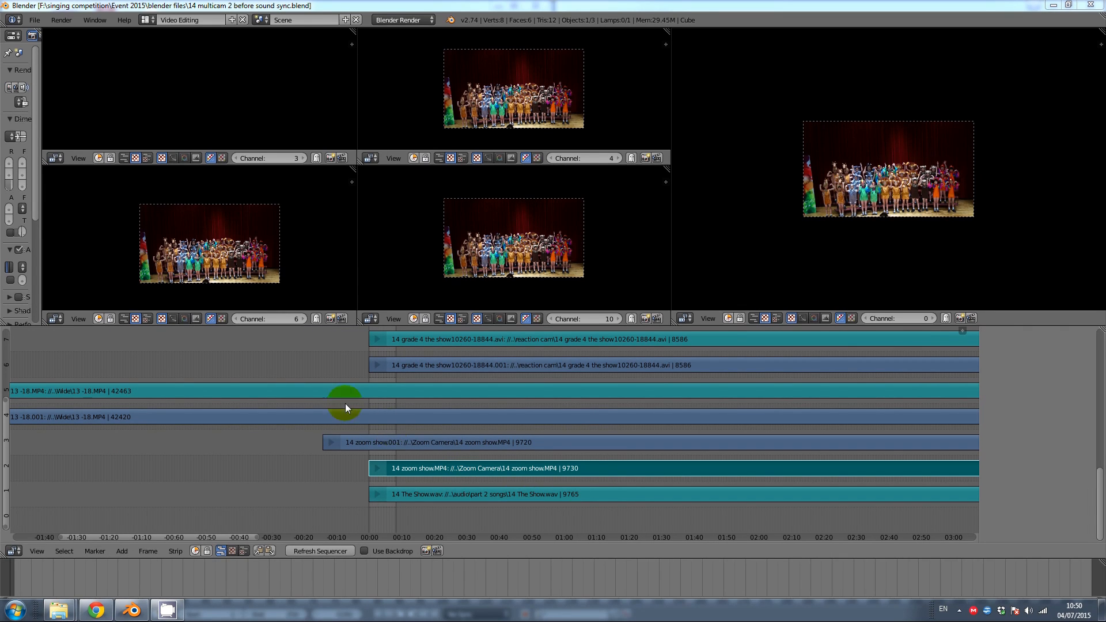
Turn on waveform drawing for all sound strips in the sequencer
middle_drag(332, 353, 305, 352)
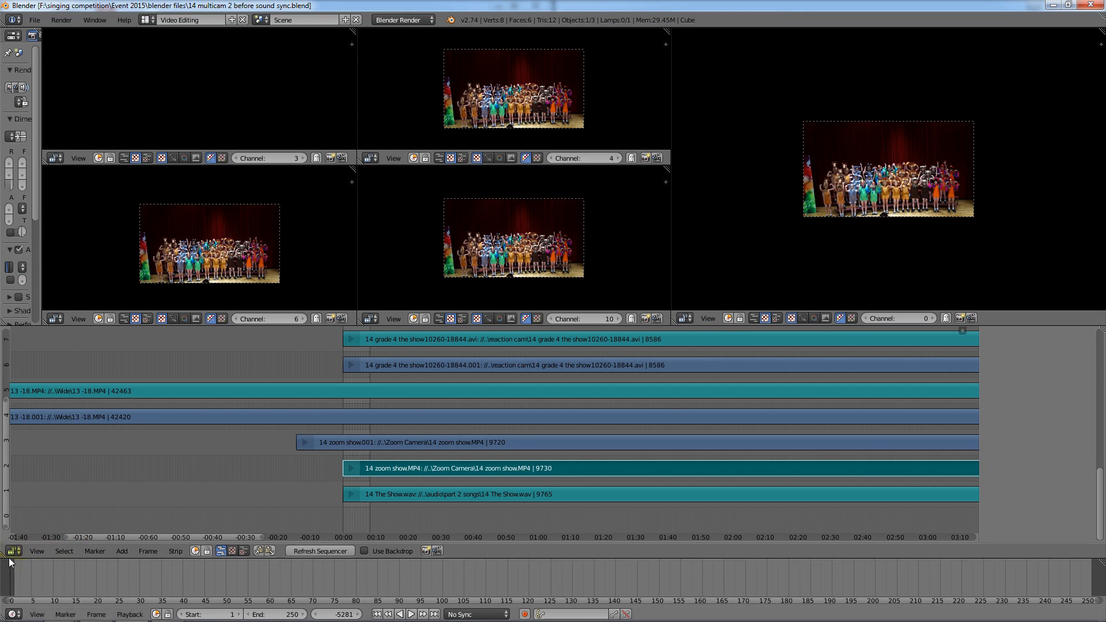
click(37, 552)
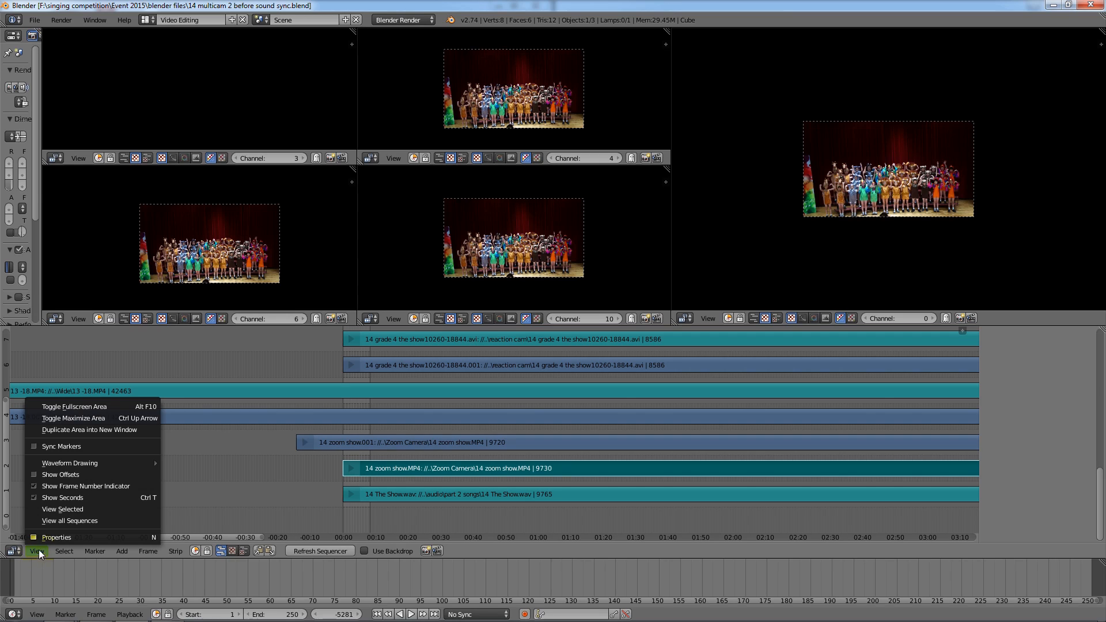
mouse_move(90, 461)
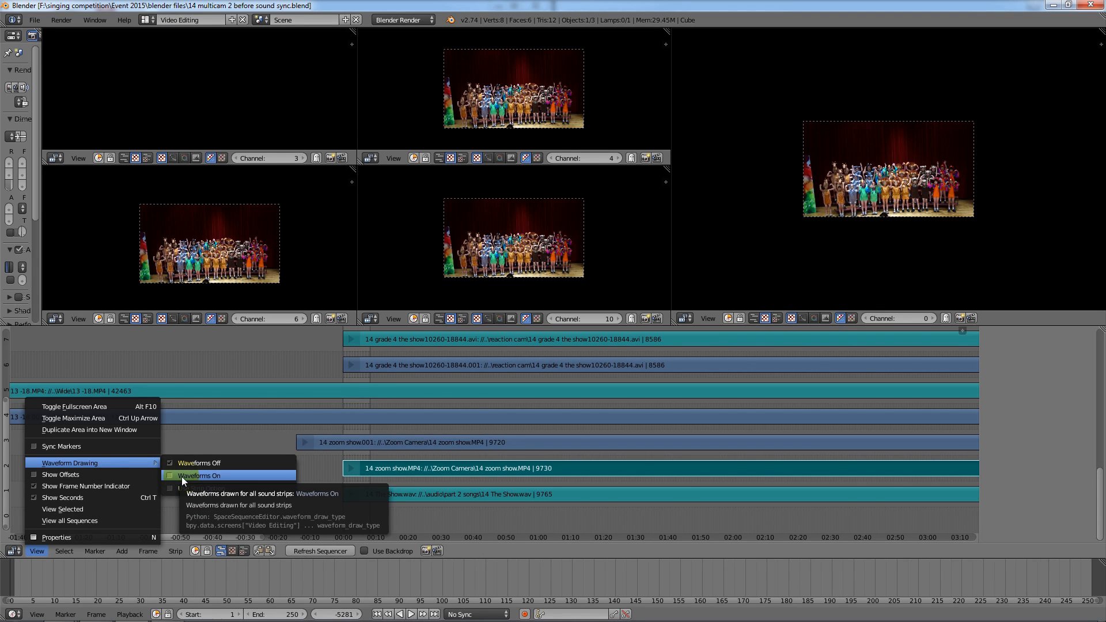
click(181, 475)
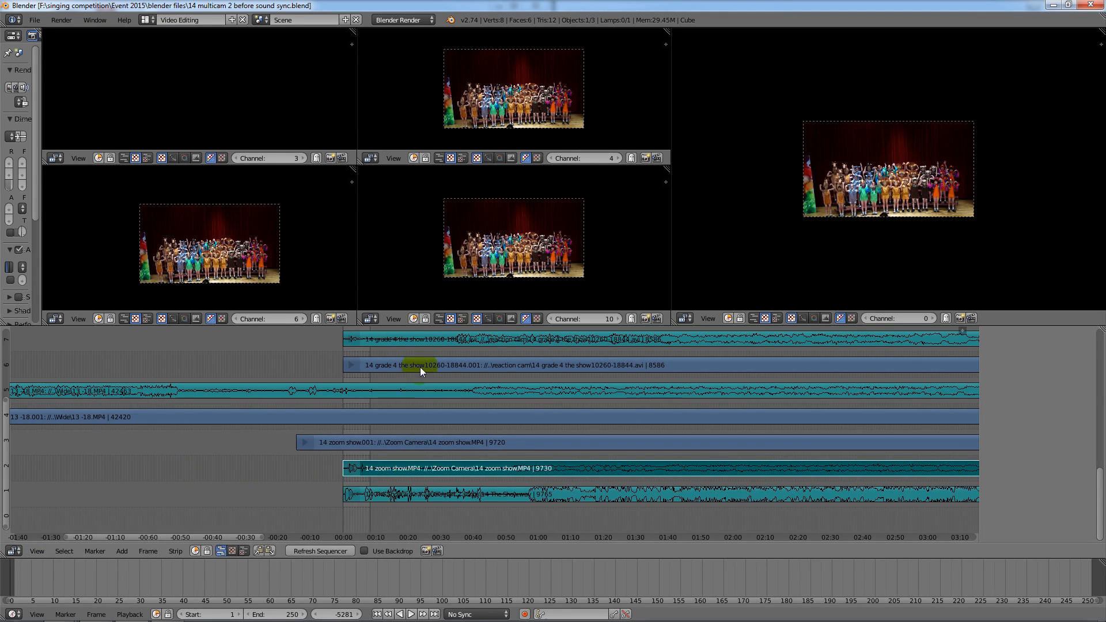
Widen the Properties editor to expose the full render and dimension settings
middle_drag(277, 375, 167, 400)
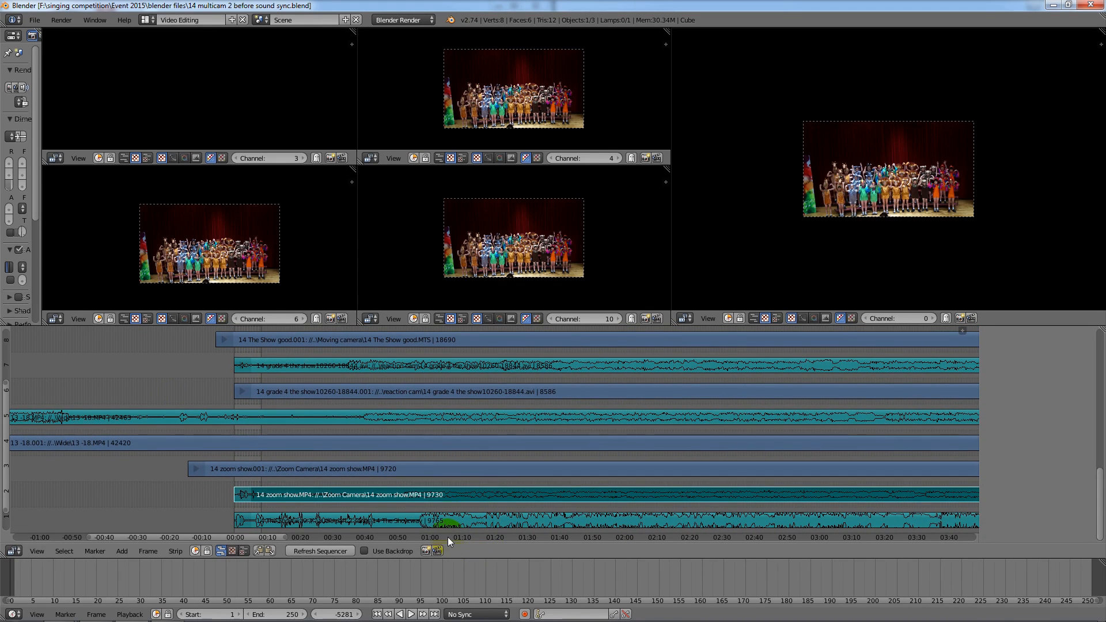
middle_drag(410, 441, 381, 398)
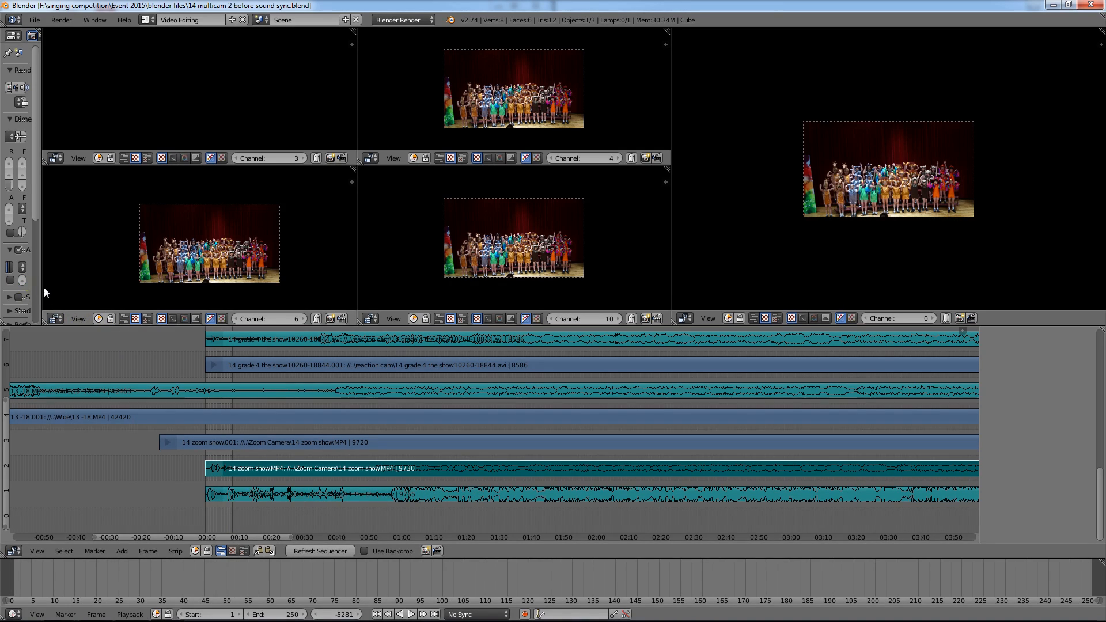
drag(40, 288, 191, 295)
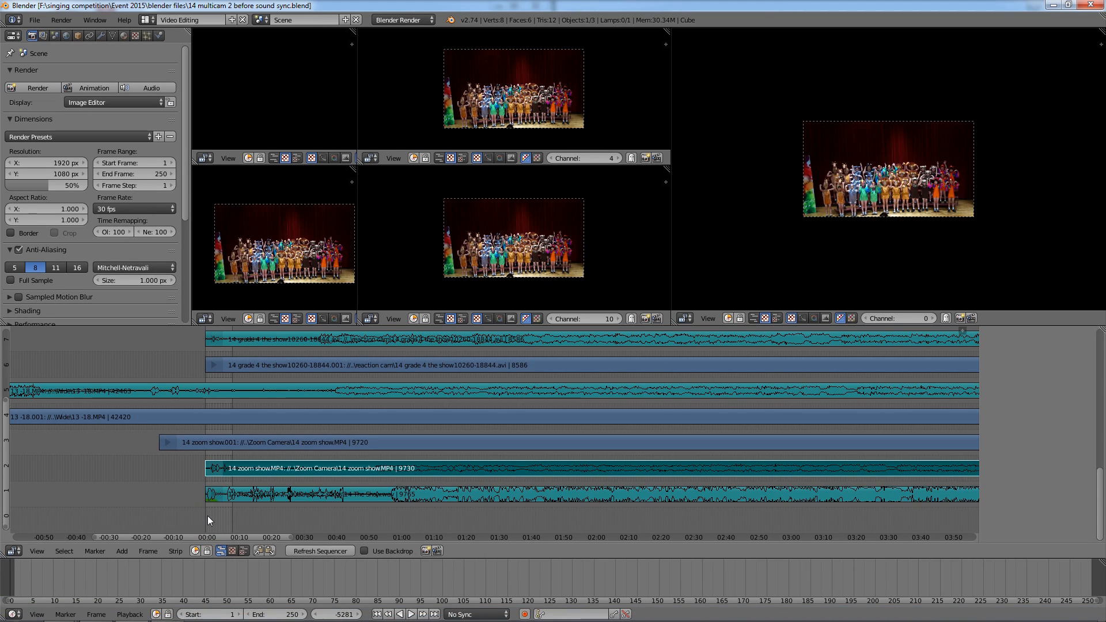
Play the sequence near its beginning, jump back to the start frame during playback, and stop at frame 13
click(233, 525)
click(411, 614)
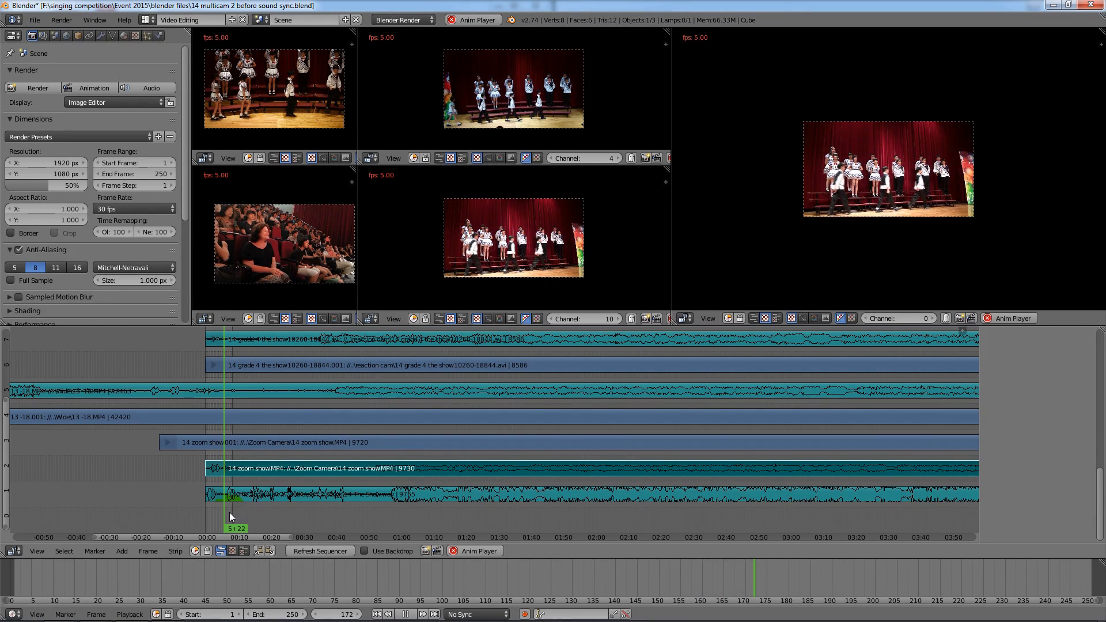
key(shift+Left)
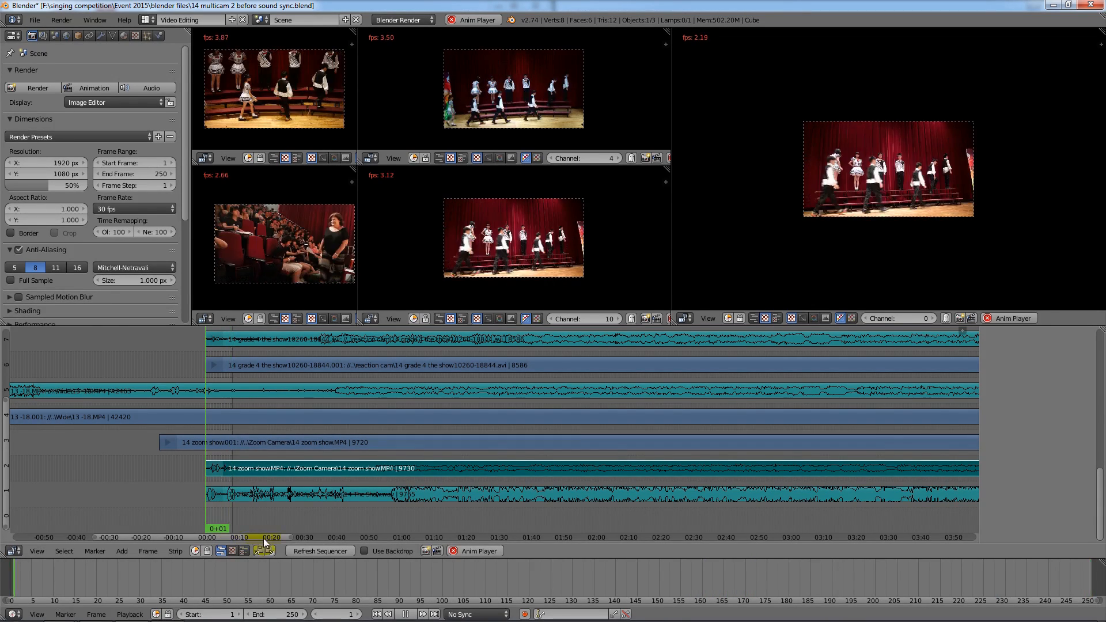
click(405, 614)
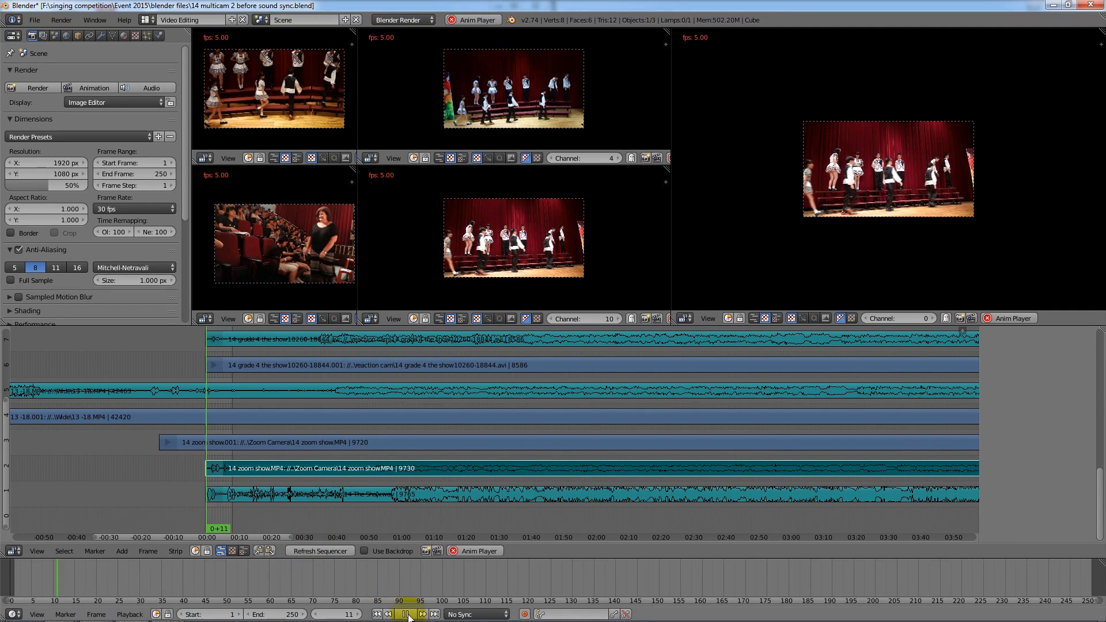
Enable AV-sync and Audio Scrubbing in the timeline's playback options
click(149, 552)
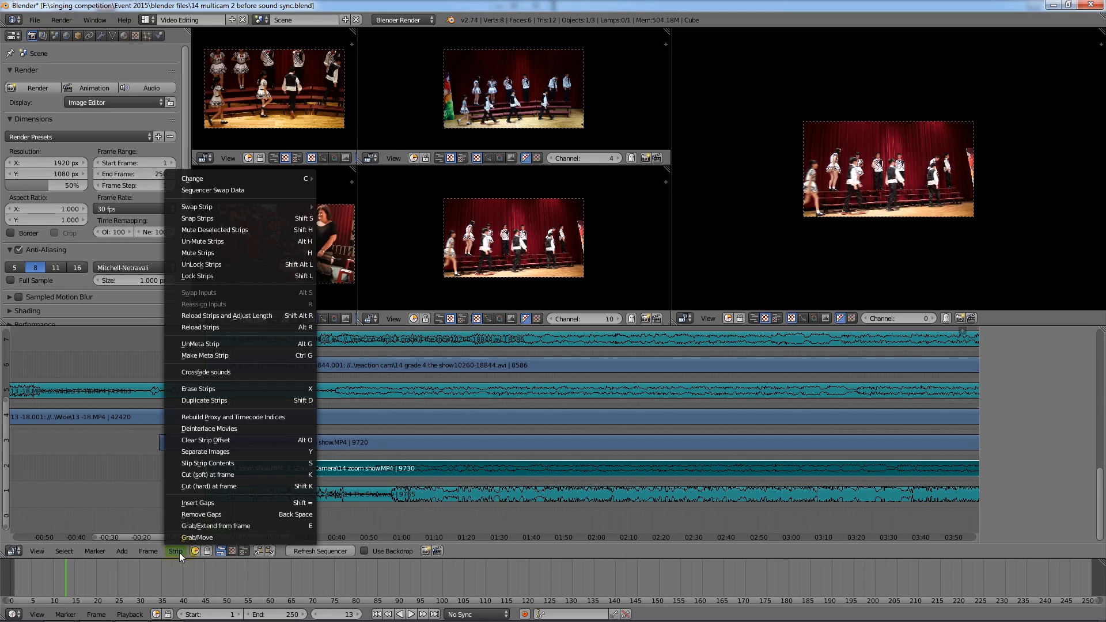
mouse_move(121, 554)
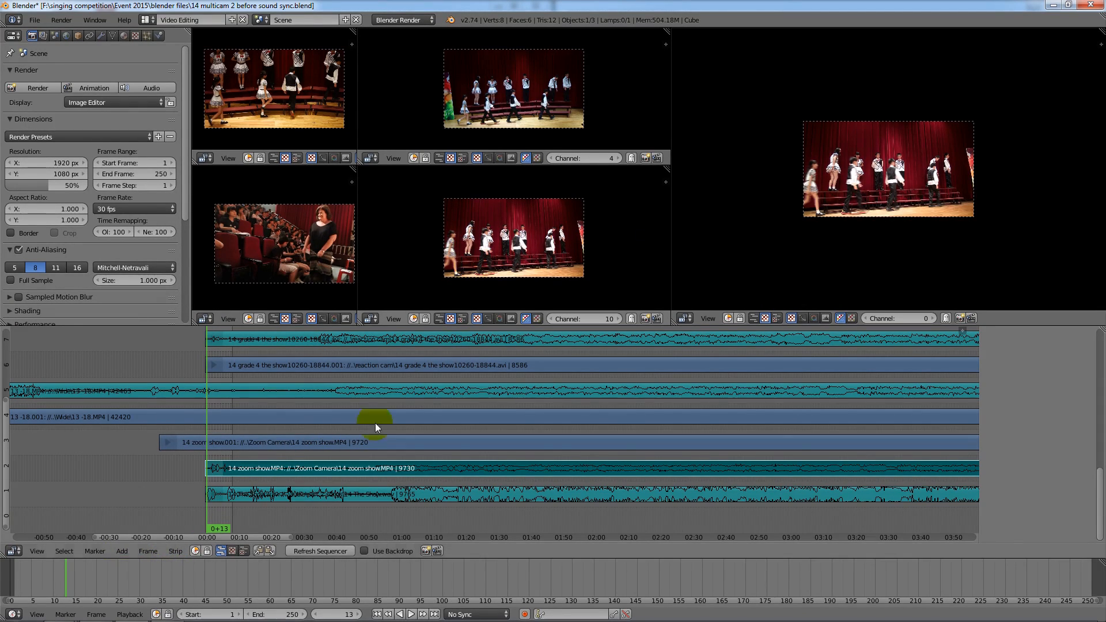
click(130, 615)
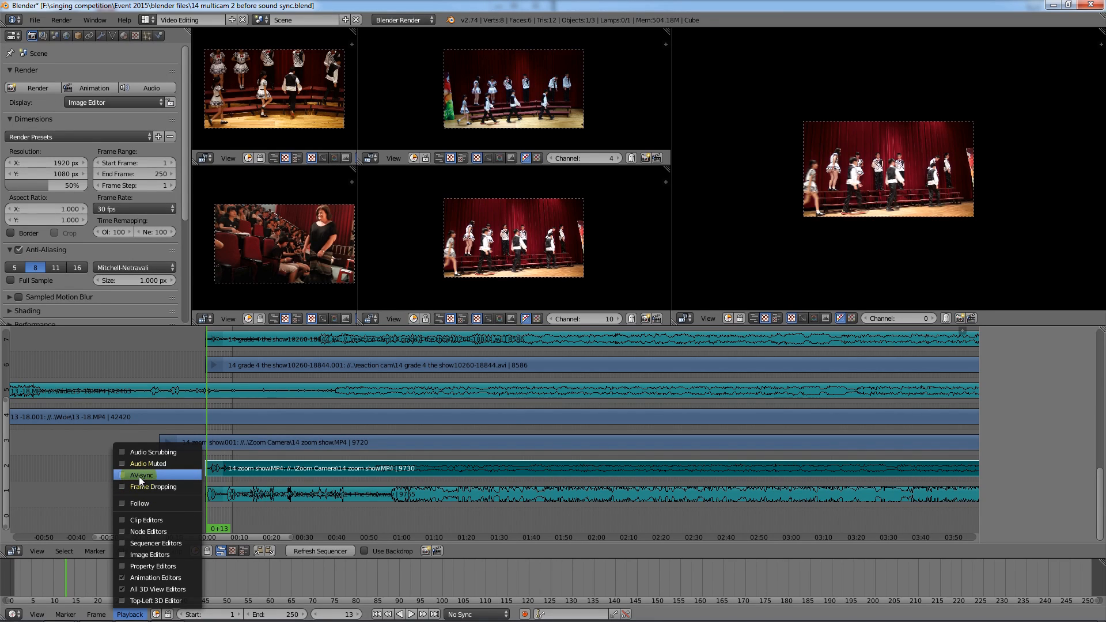
click(129, 614)
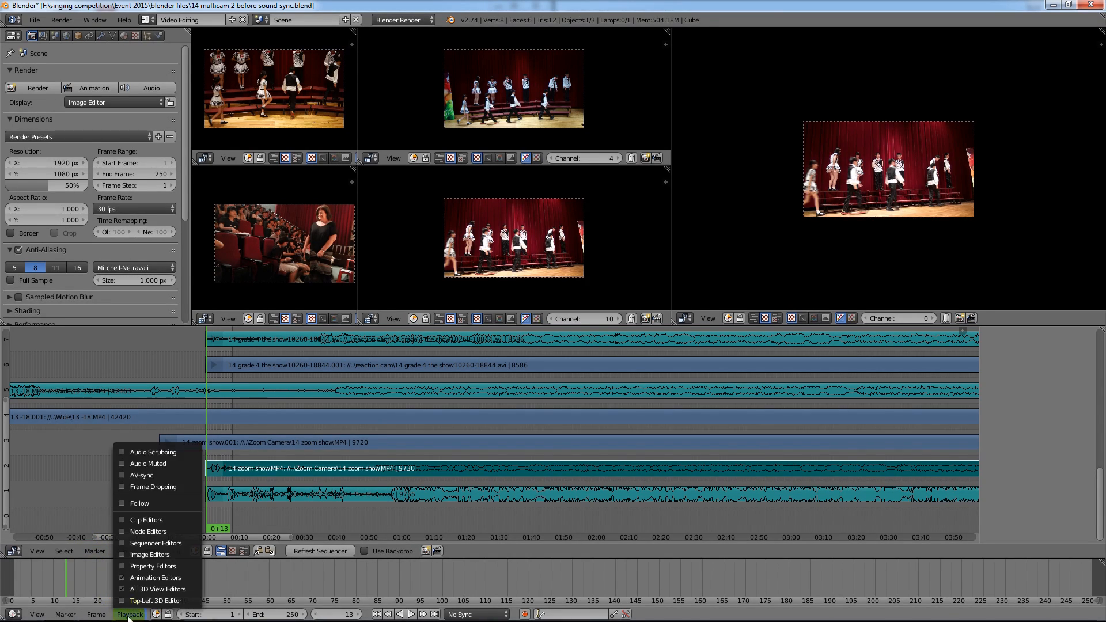
click(140, 478)
click(134, 613)
click(145, 452)
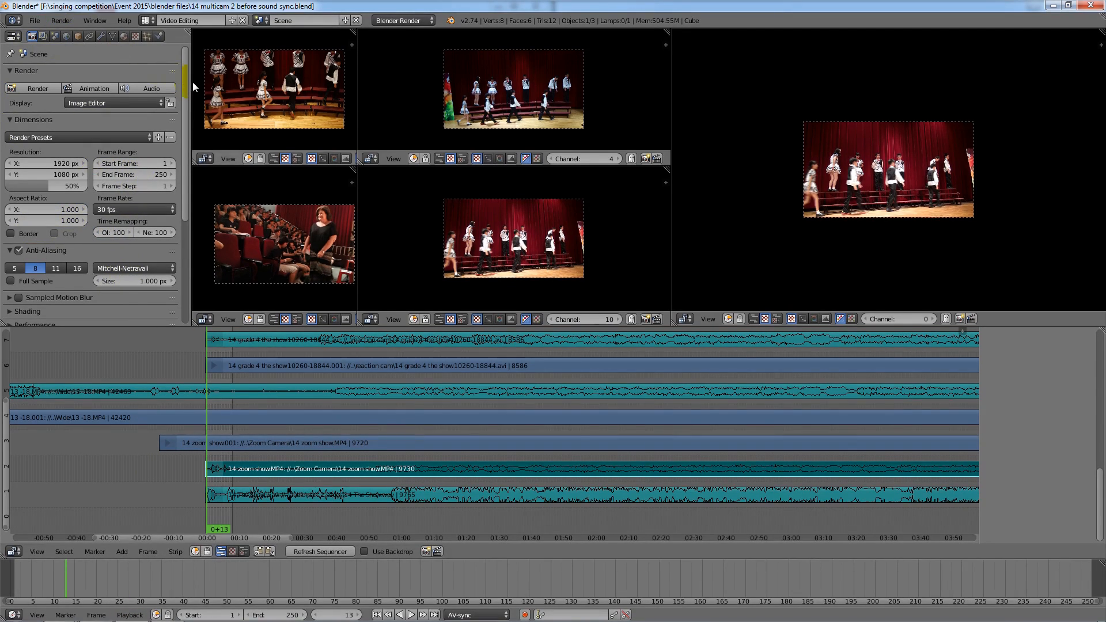
Make the editor beside the previews slightly narrower and set its editor type to Properties
drag(192, 84, 21, 84)
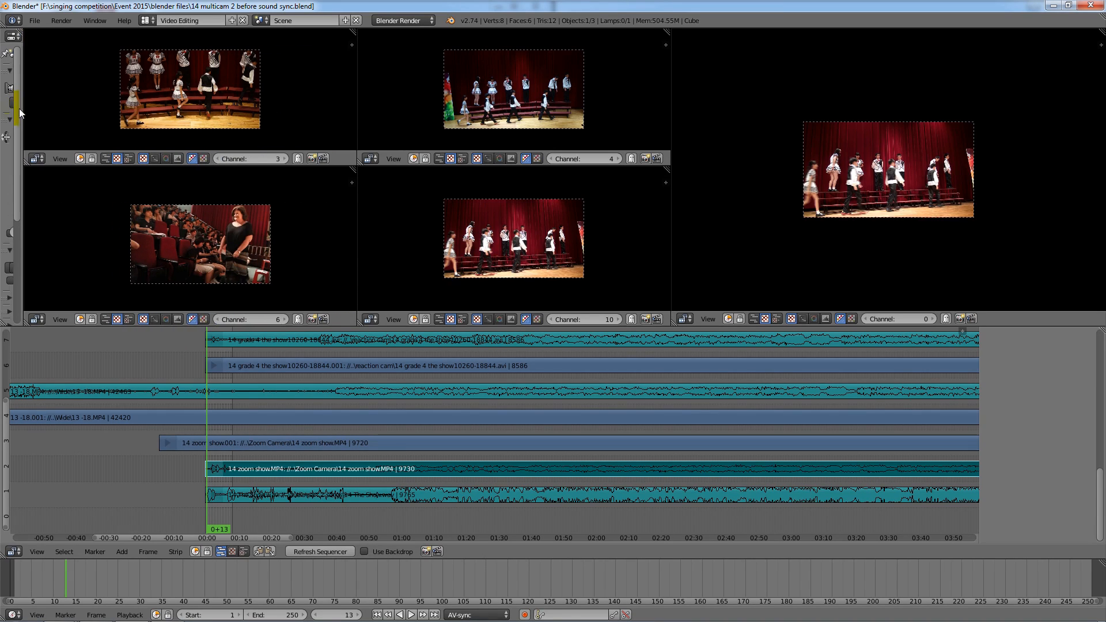
drag(21, 129, 179, 129)
click(13, 36)
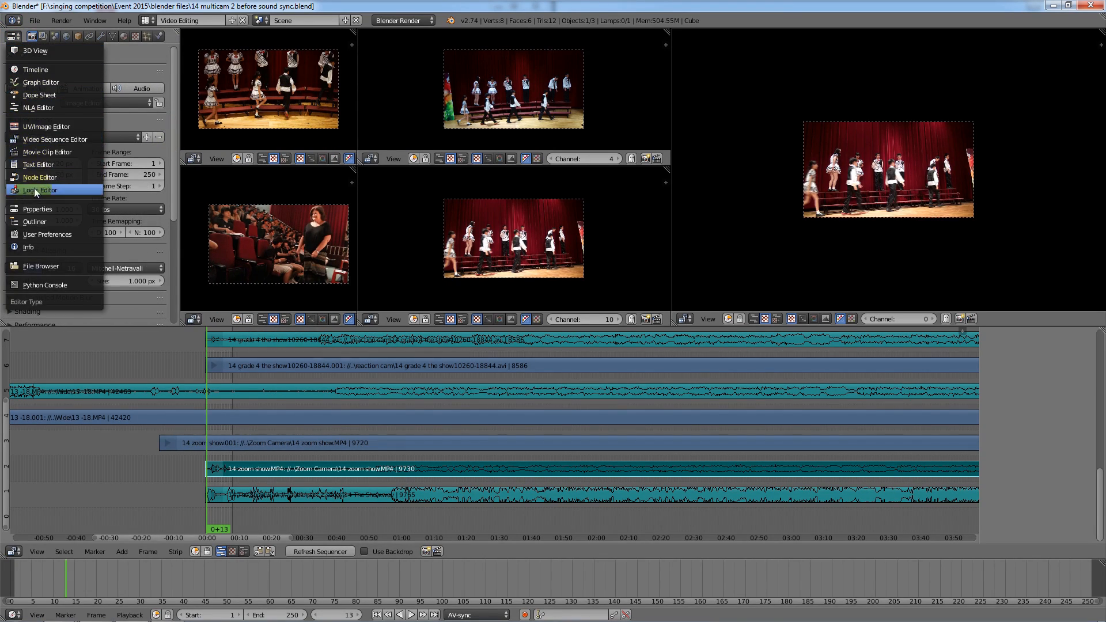
click(13, 26)
click(12, 35)
click(31, 208)
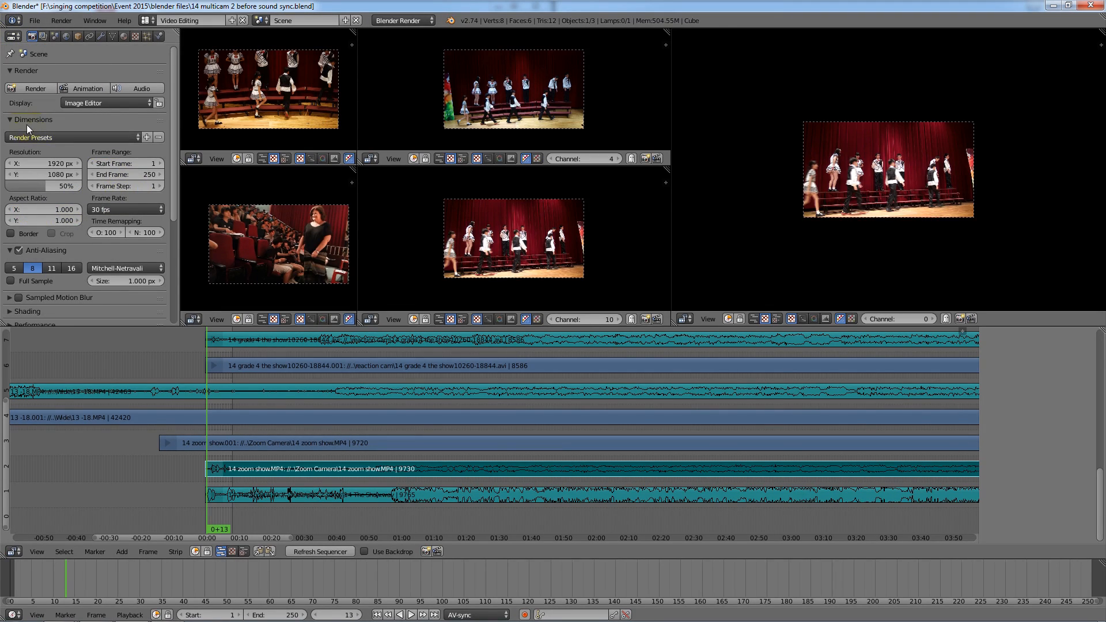
Set the scene's end frame to 50000 in the render dimensions
click(143, 174)
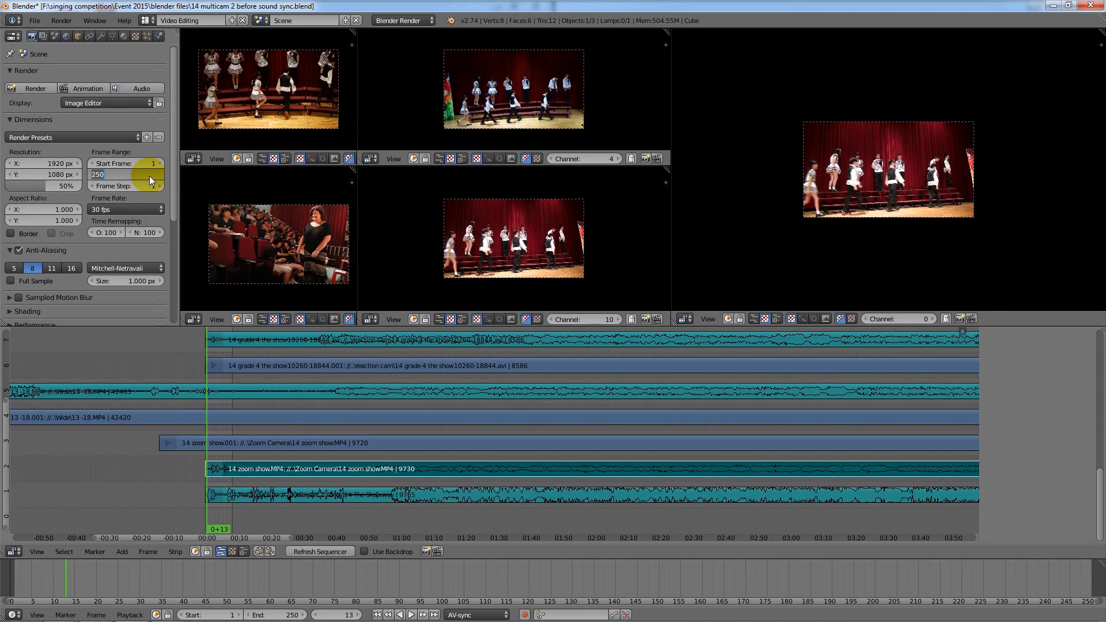
text(50000)
key(Return)
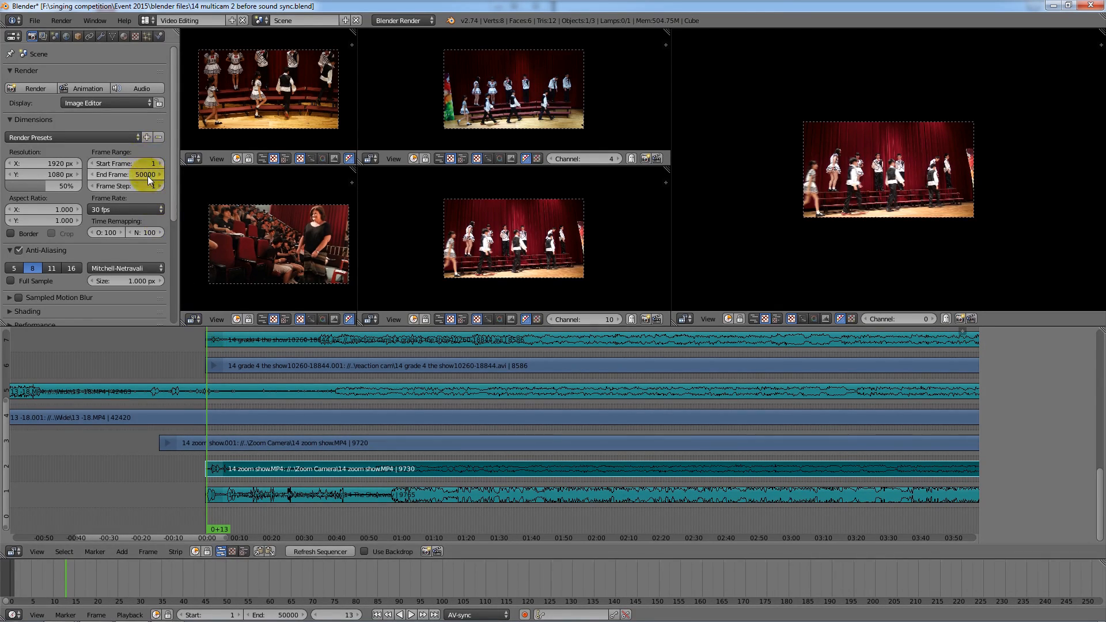
Scrub the sequence to about 53 seconds and back to about 31 seconds, and toggle Audio Scrubbing in the playback options
drag(233, 482, 378, 496)
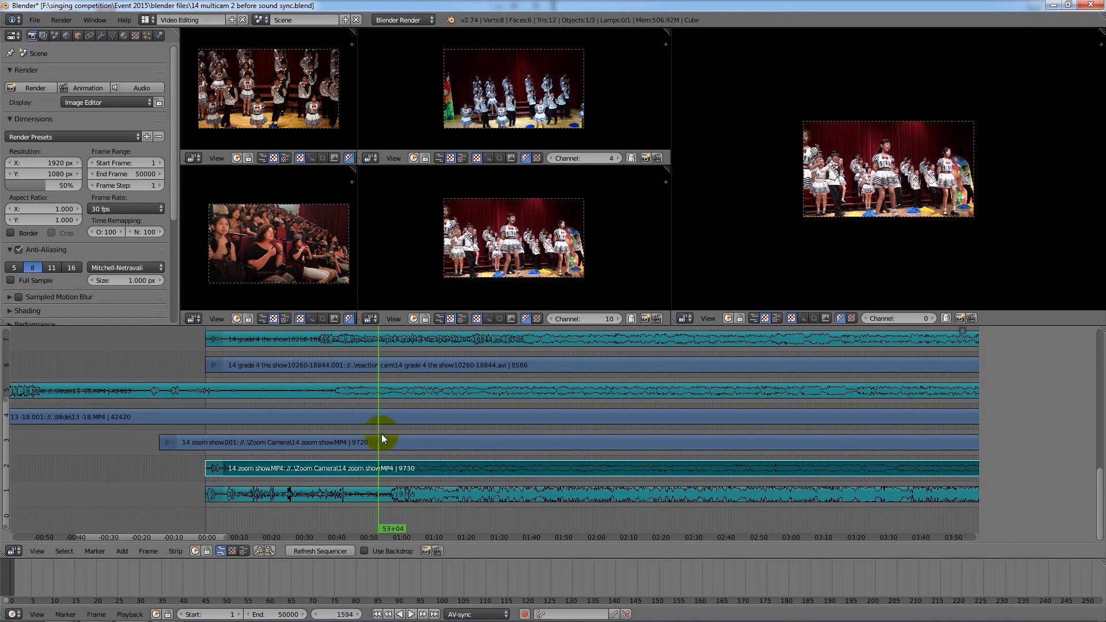
drag(382, 434, 309, 431)
click(129, 614)
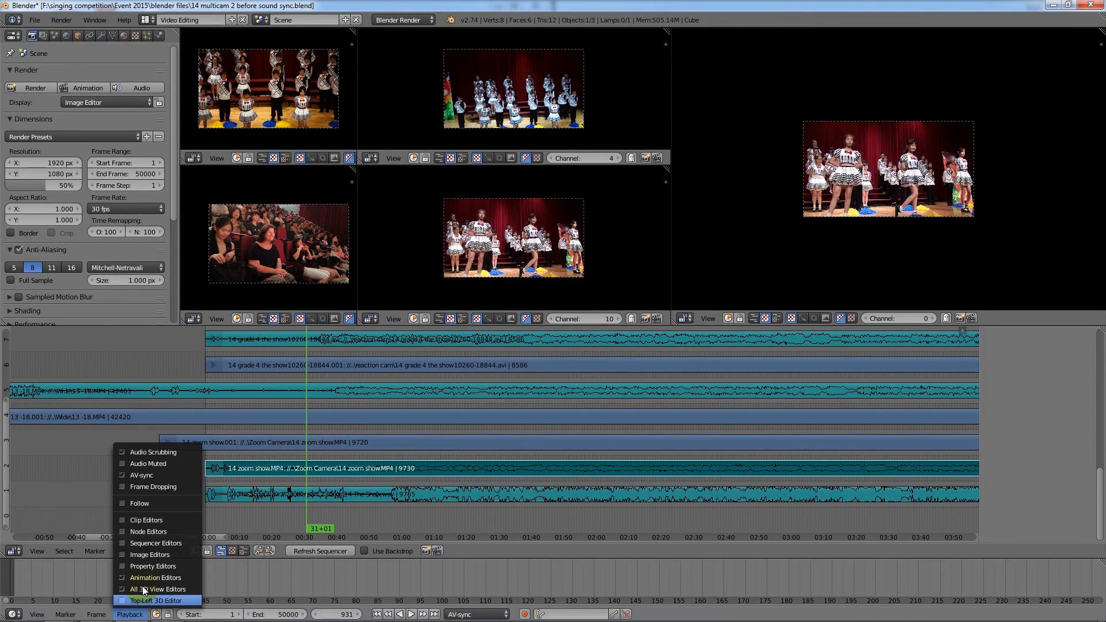
click(137, 451)
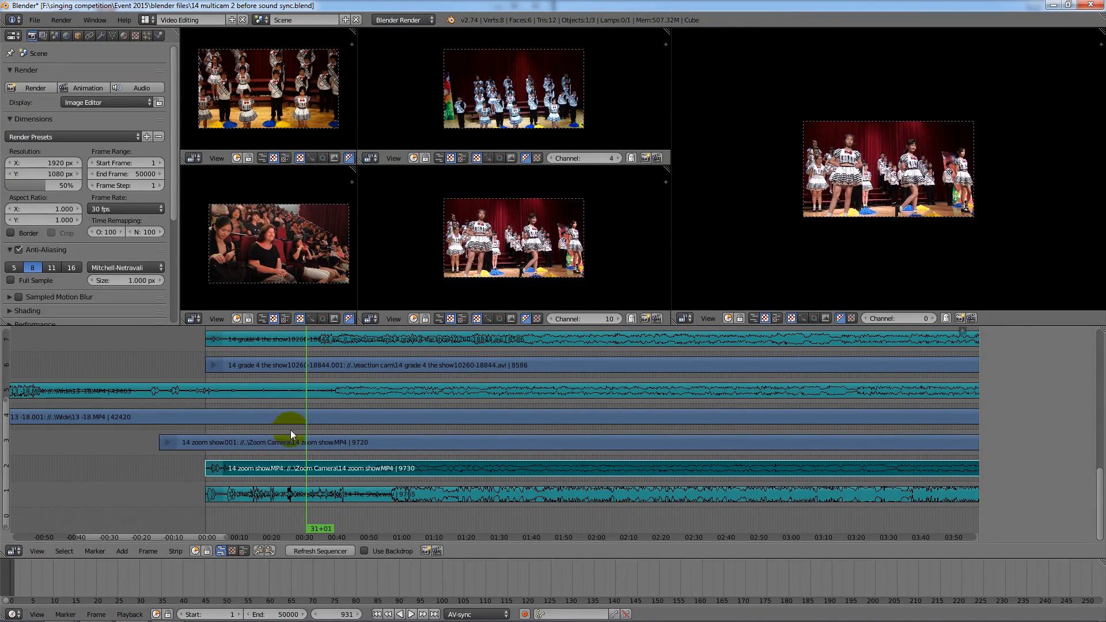
Scrub the sequence between about 20 and 26 seconds, ending at 25+28
drag(301, 429, 272, 431)
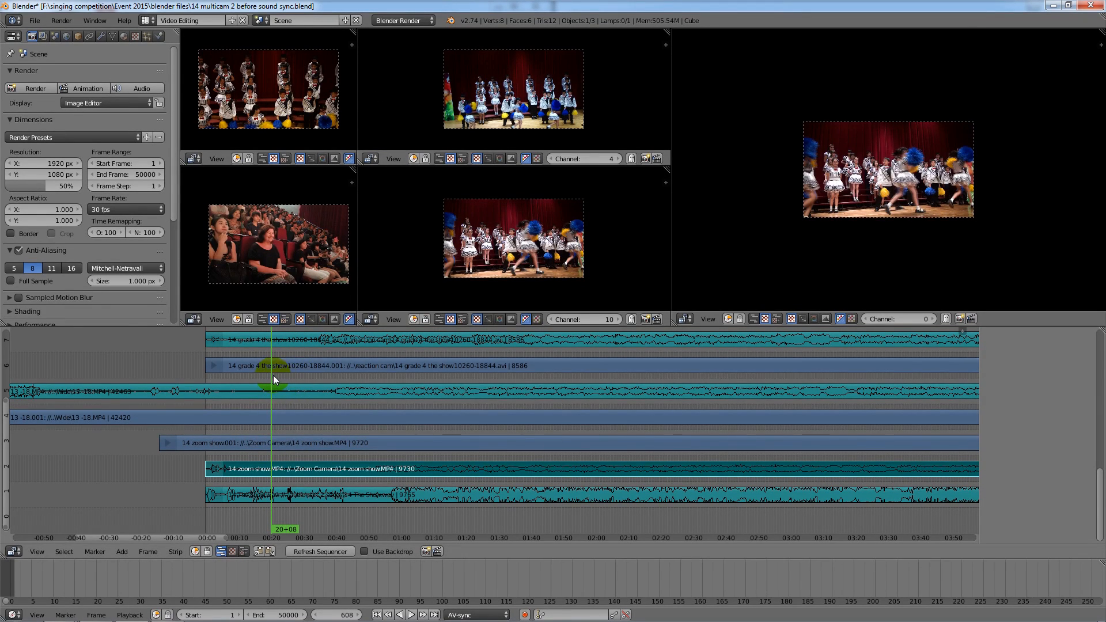
drag(273, 375, 278, 375)
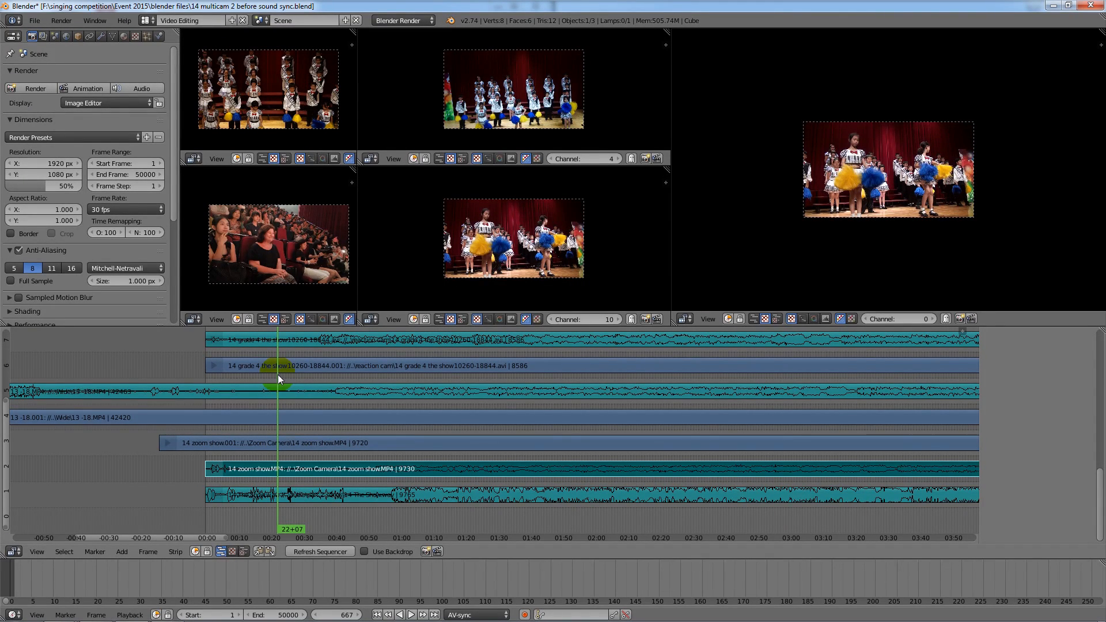
drag(280, 375, 286, 372)
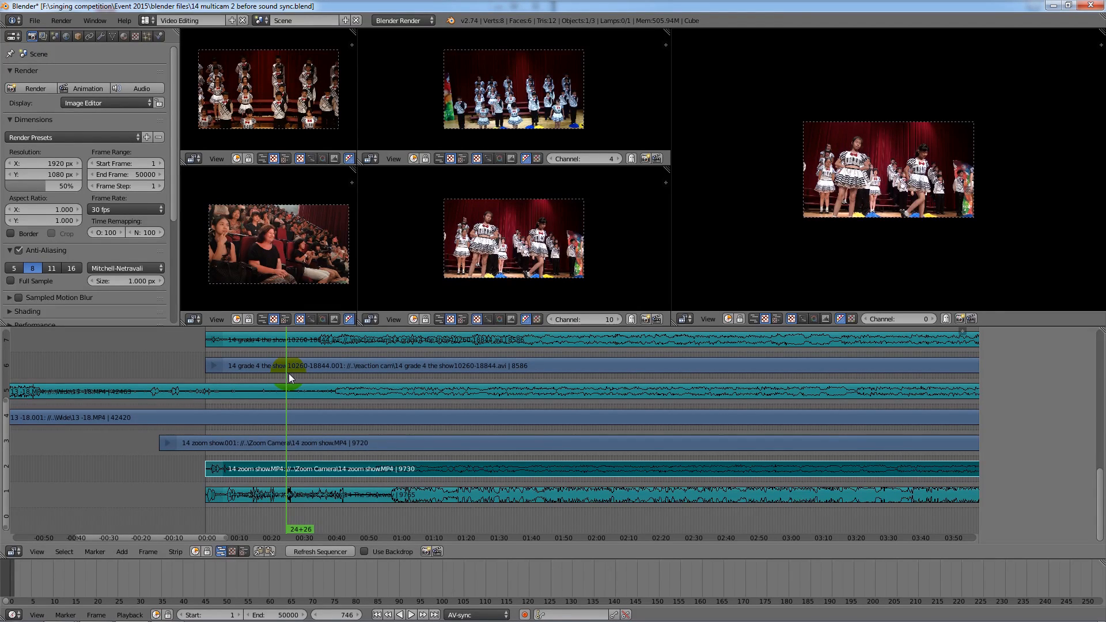
click(289, 374)
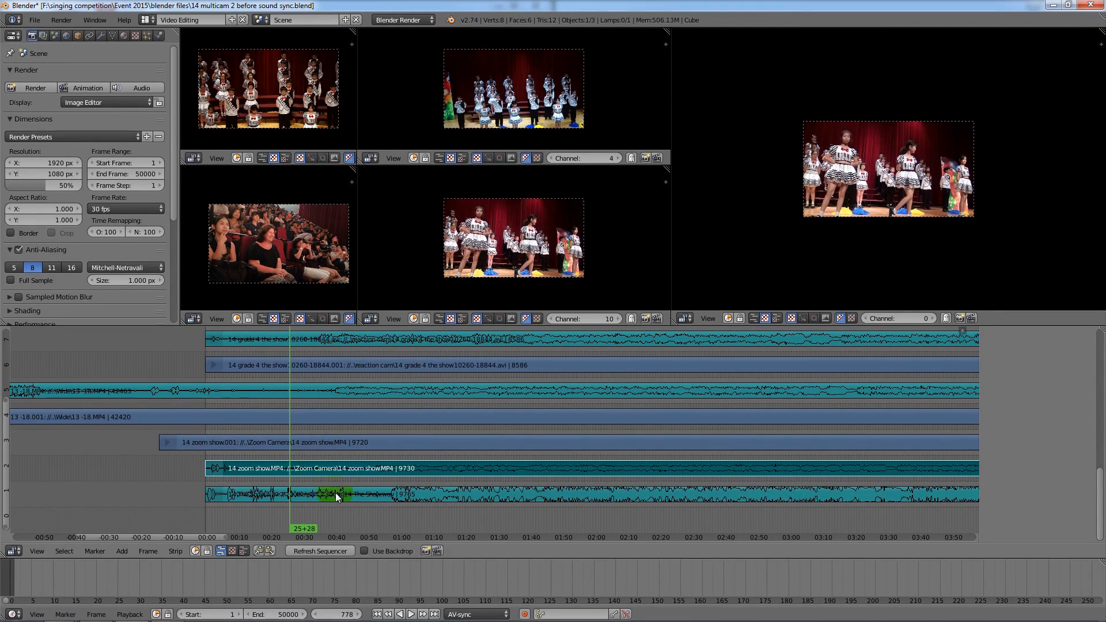
Play the sequence from 25+28 with one brief pause, and stop at 41+11 to check the clips' sound alignment
click(411, 615)
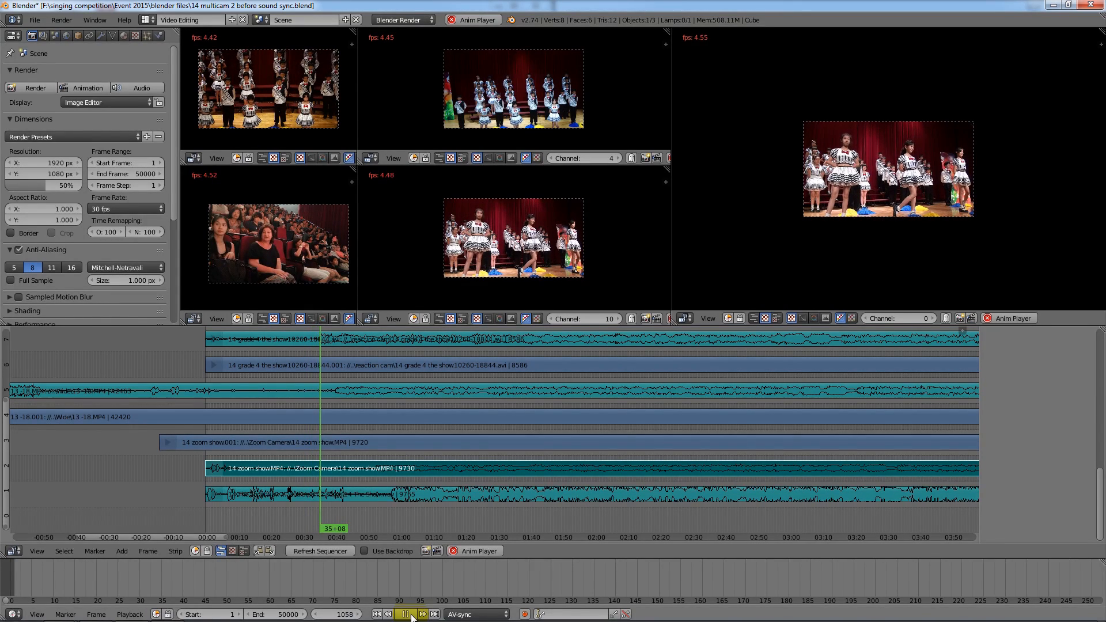
click(406, 614)
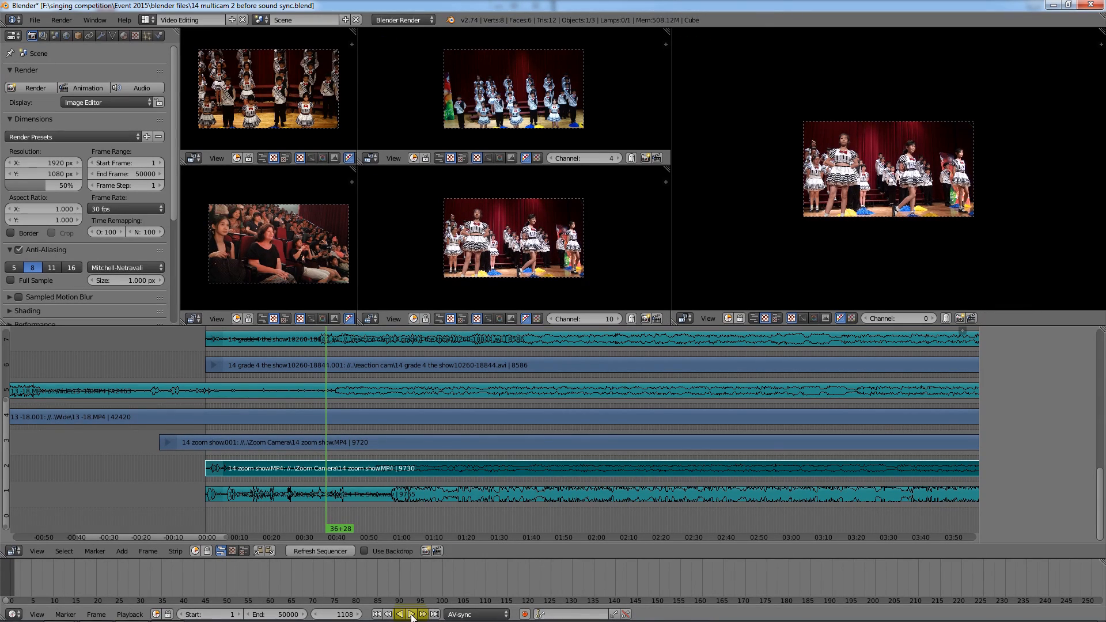
click(411, 614)
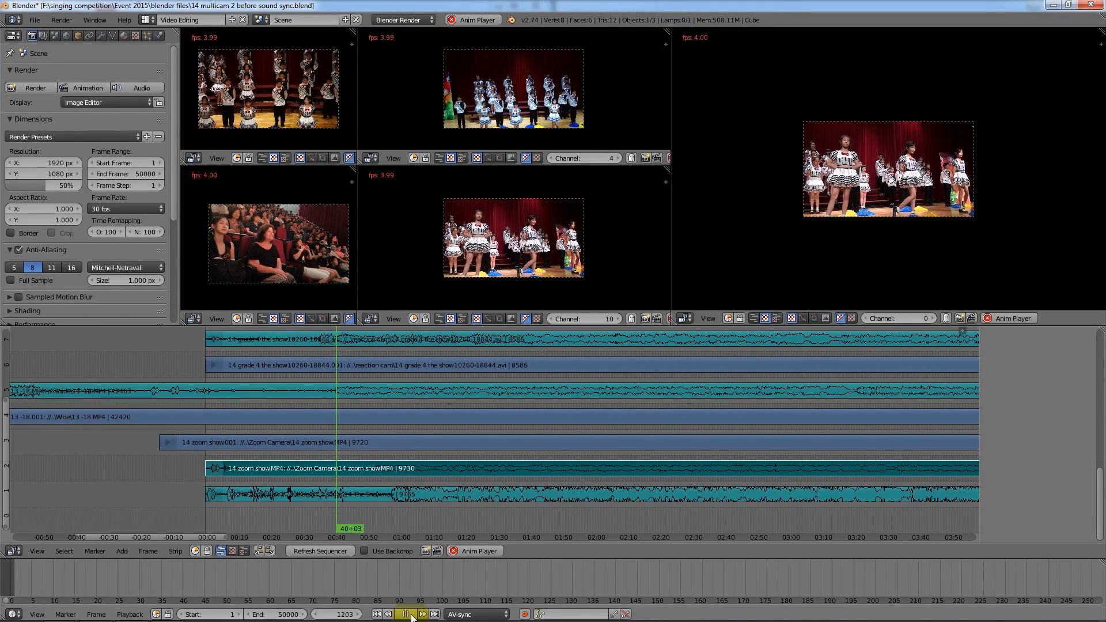
click(410, 615)
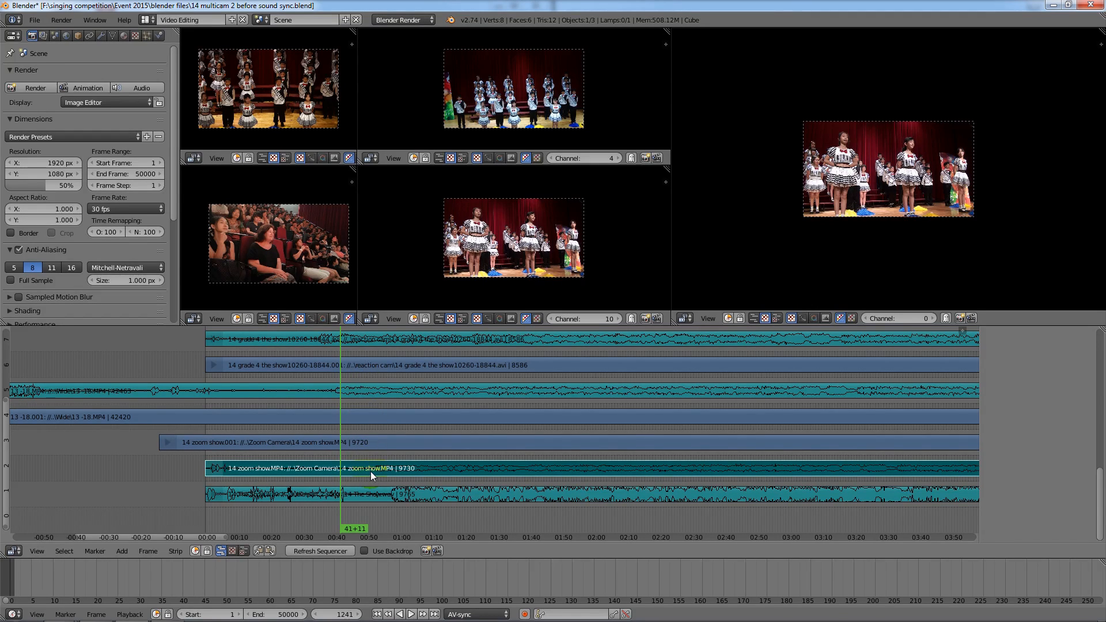
Show the strip properties sidebar and delete the zoom camera's sound strip from channel 2
click(382, 393)
click(380, 341)
right_click(385, 383)
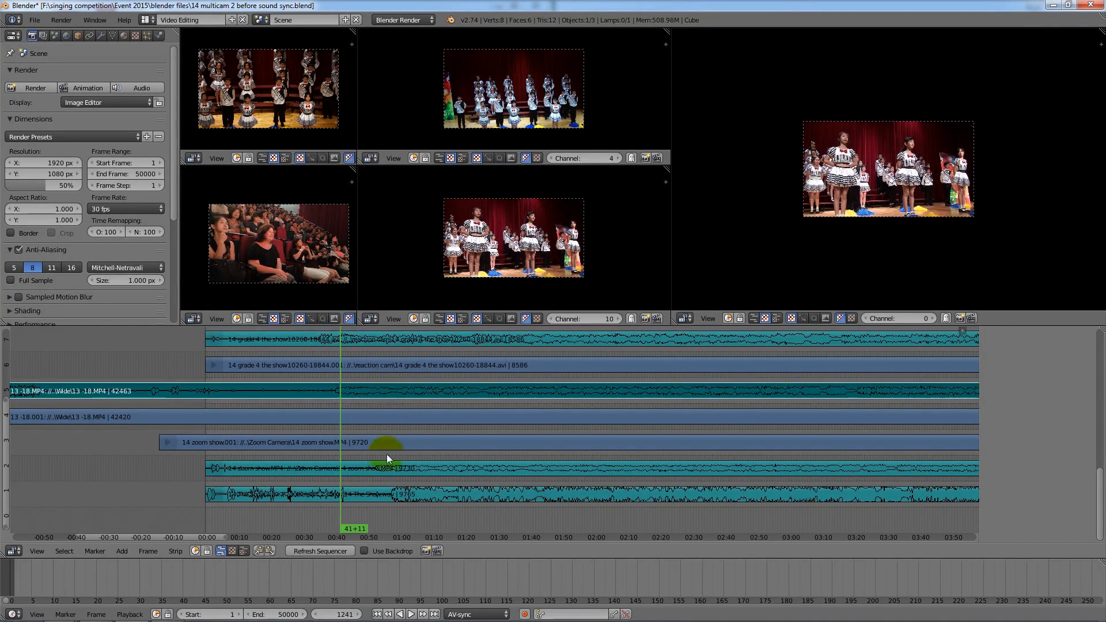
right_click(383, 472)
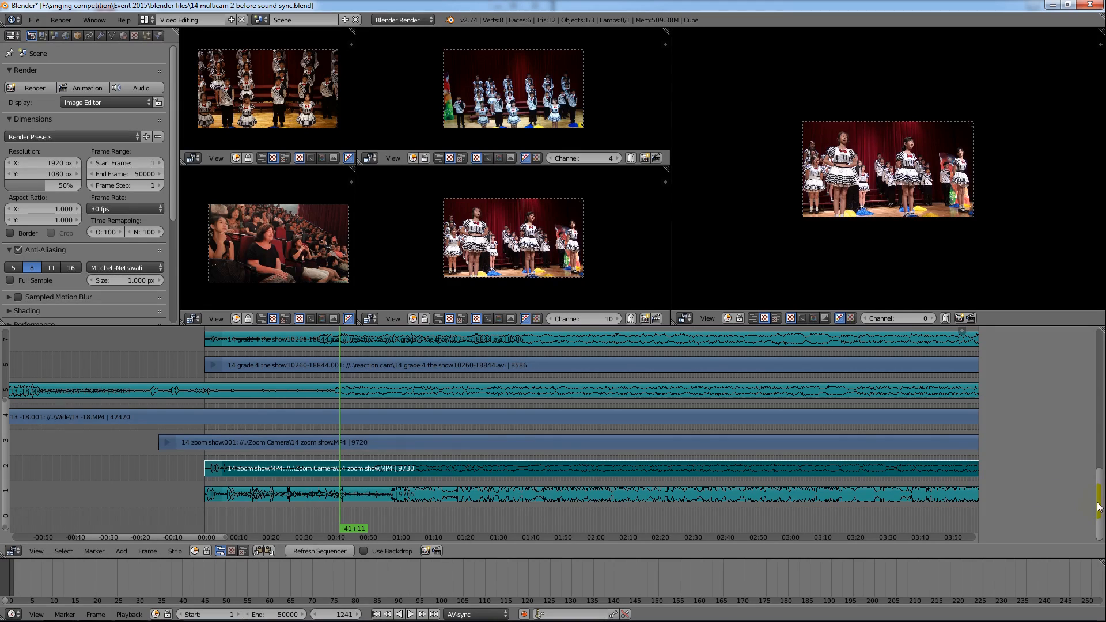
click(1089, 478)
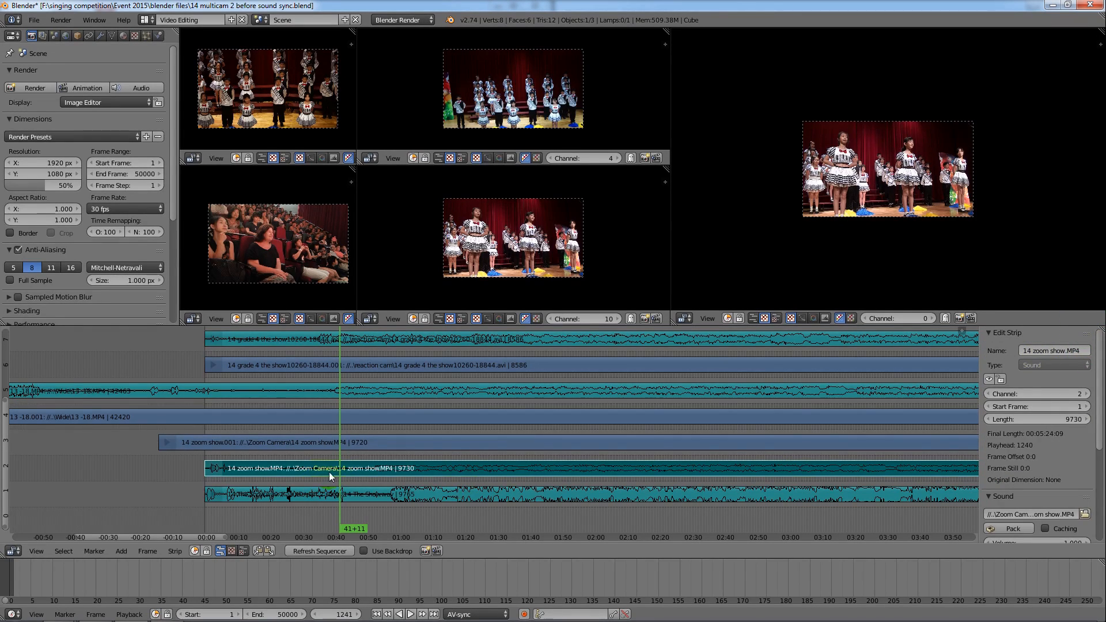
click(359, 477)
key(x)
click(366, 450)
Delete the sound strips of the wide camera in channel 5 and the reaction camera in channel 7
click(355, 389)
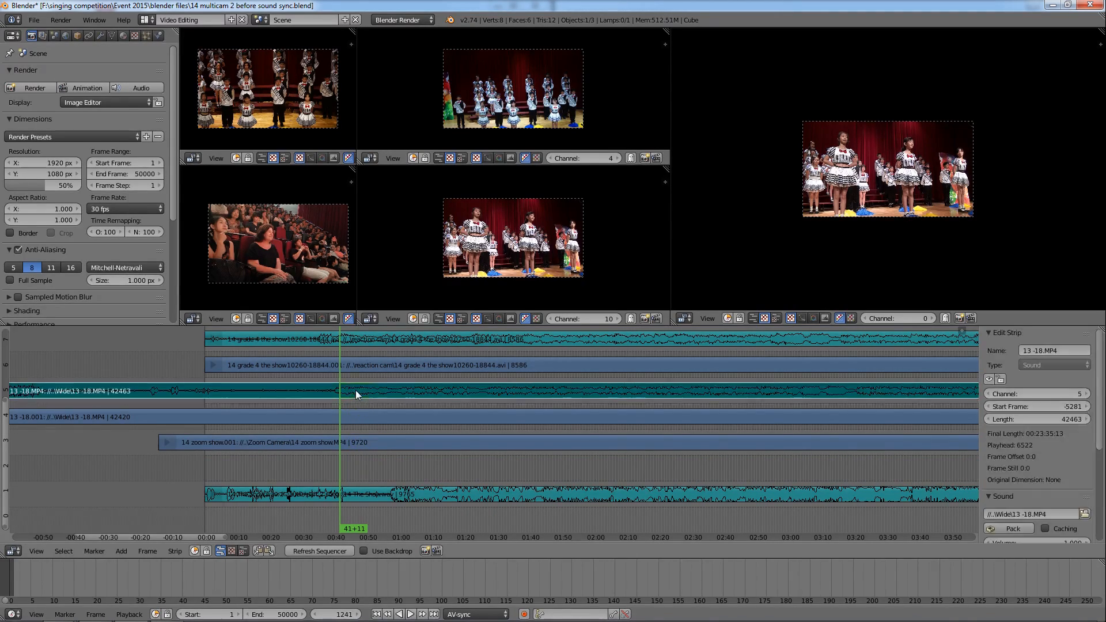
key(x)
click(334, 391)
click(366, 340)
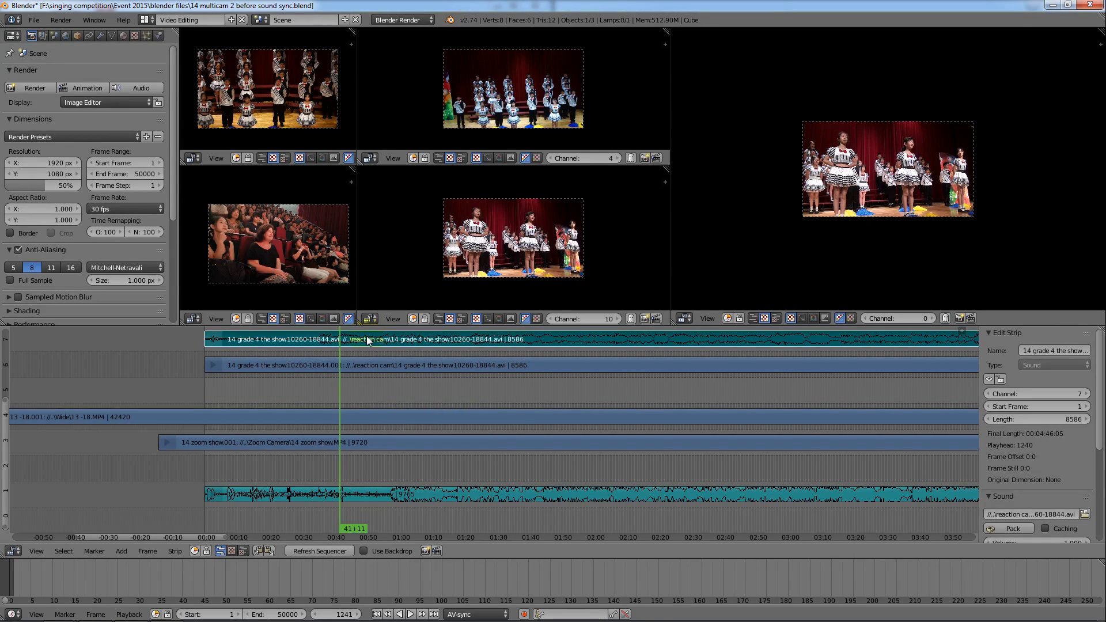
key(x)
click(366, 336)
Delete the moving camera's sound strip from channel 9
middle_drag(431, 359, 462, 472)
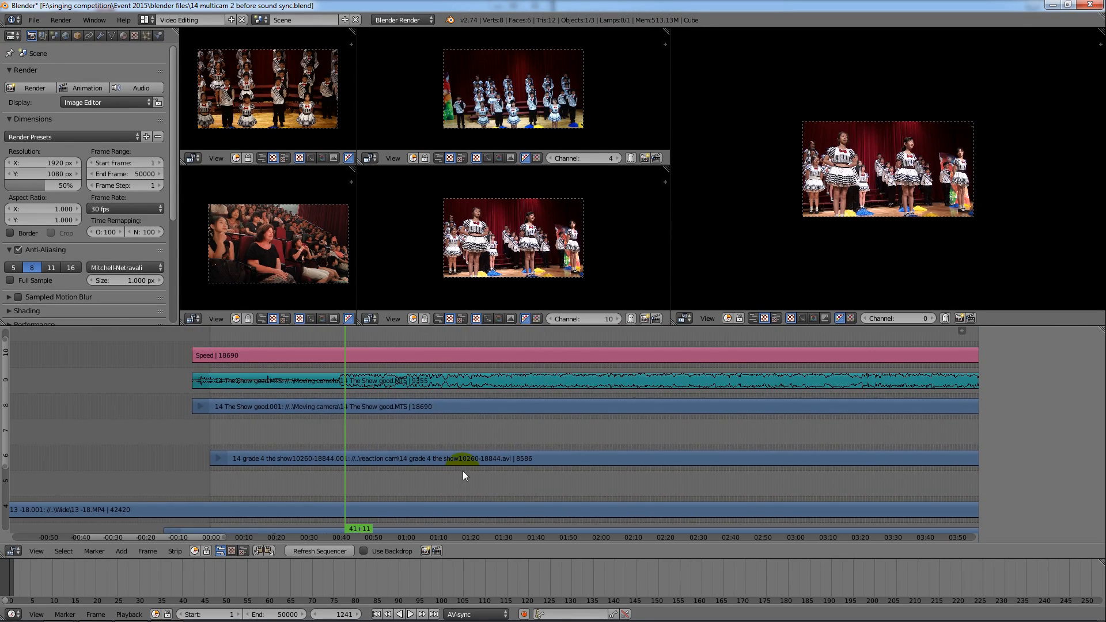
click(388, 379)
key(x)
click(389, 384)
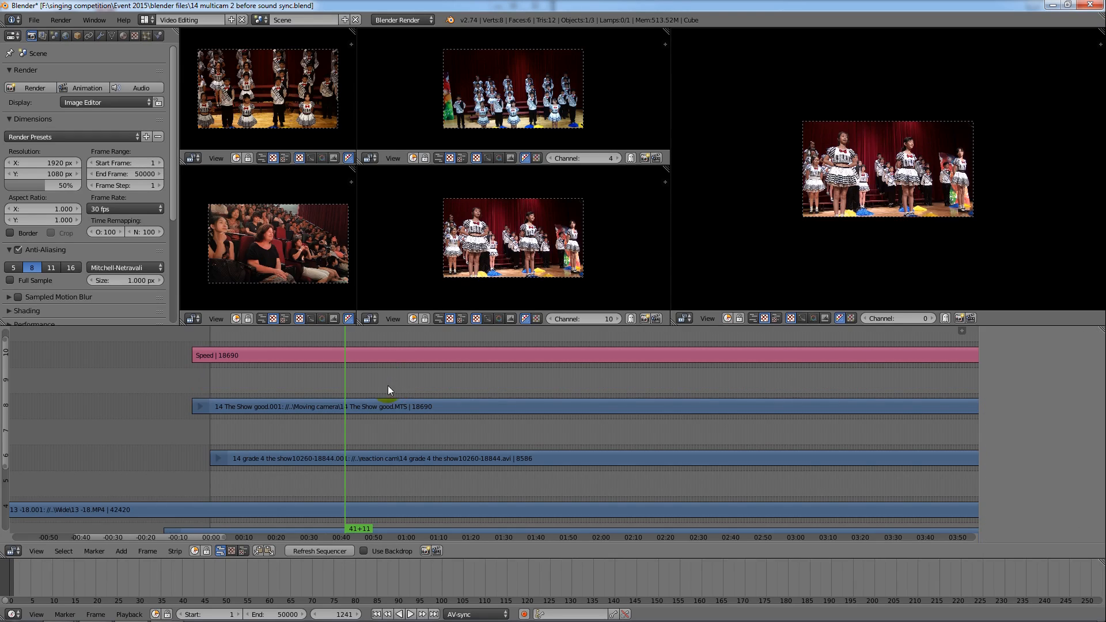
Select the zoom, wide, reaction and moving camera video strips together
middle_drag(382, 465, 358, 342)
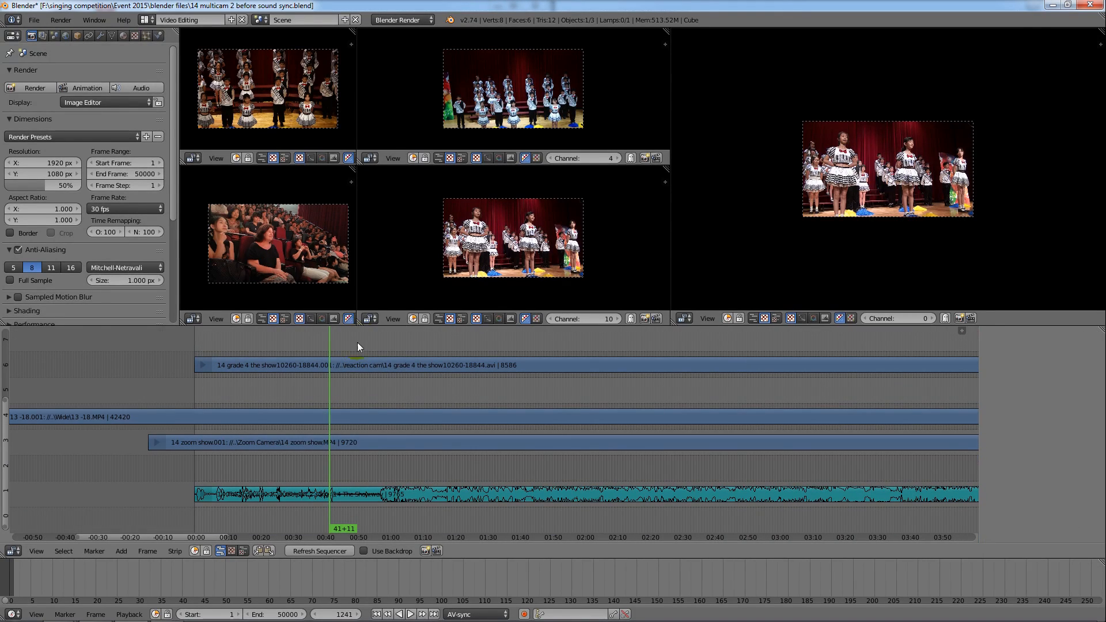
right_click(341, 444)
shift+right_click(348, 420)
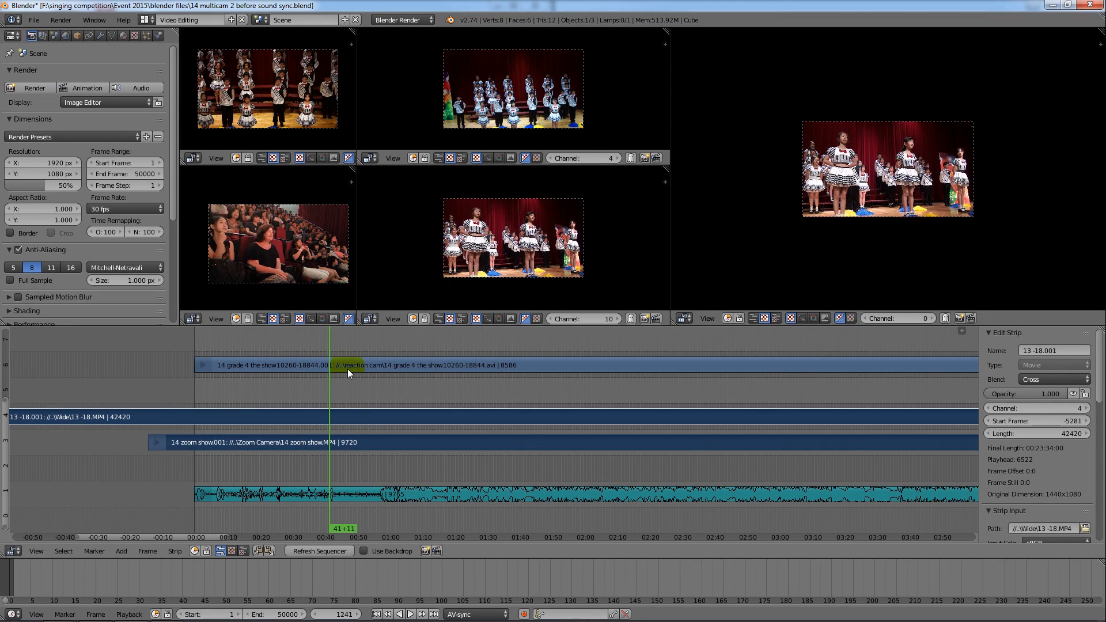
shift+right_click(346, 367)
middle_drag(345, 366, 348, 436)
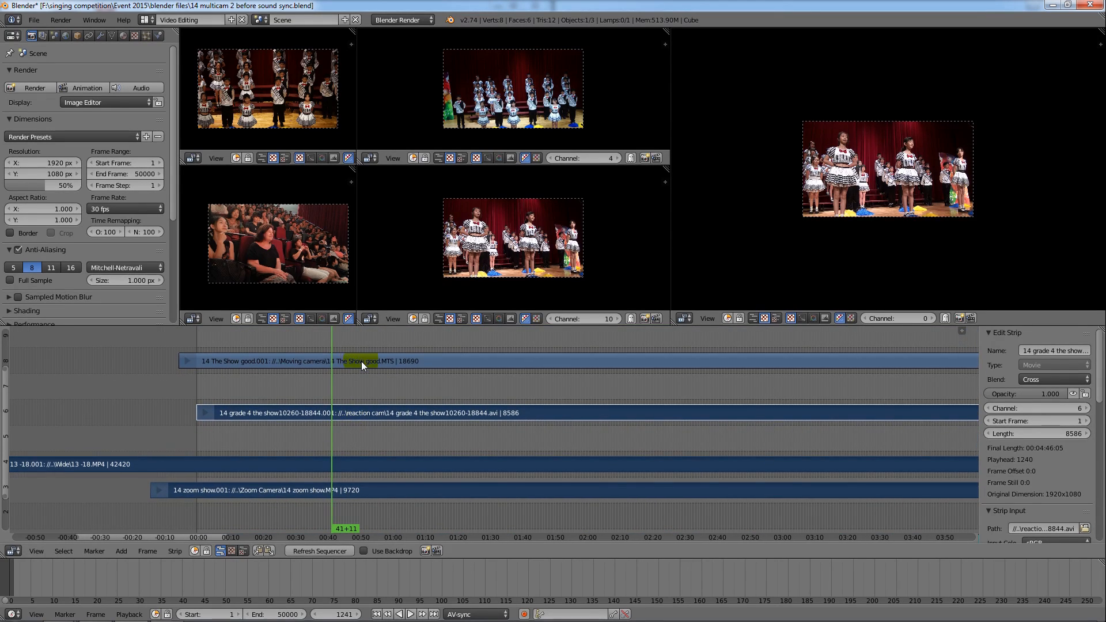
shift+right_click(361, 361)
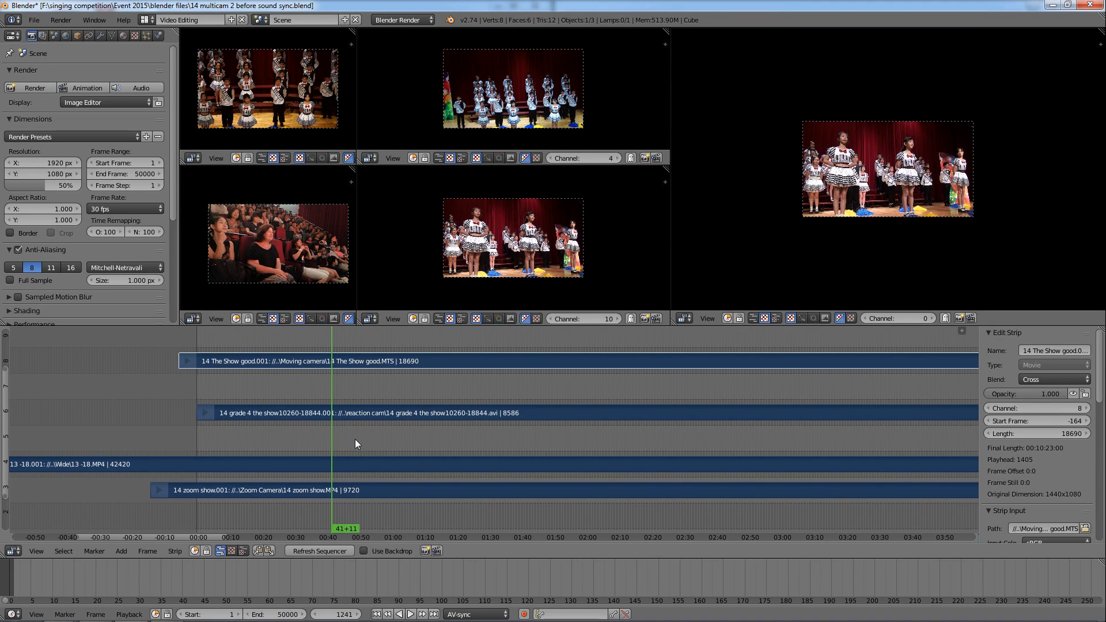
Slide the four selected video strips later so the moving camera strip starts at frame 302
middle_drag(355, 439, 353, 381)
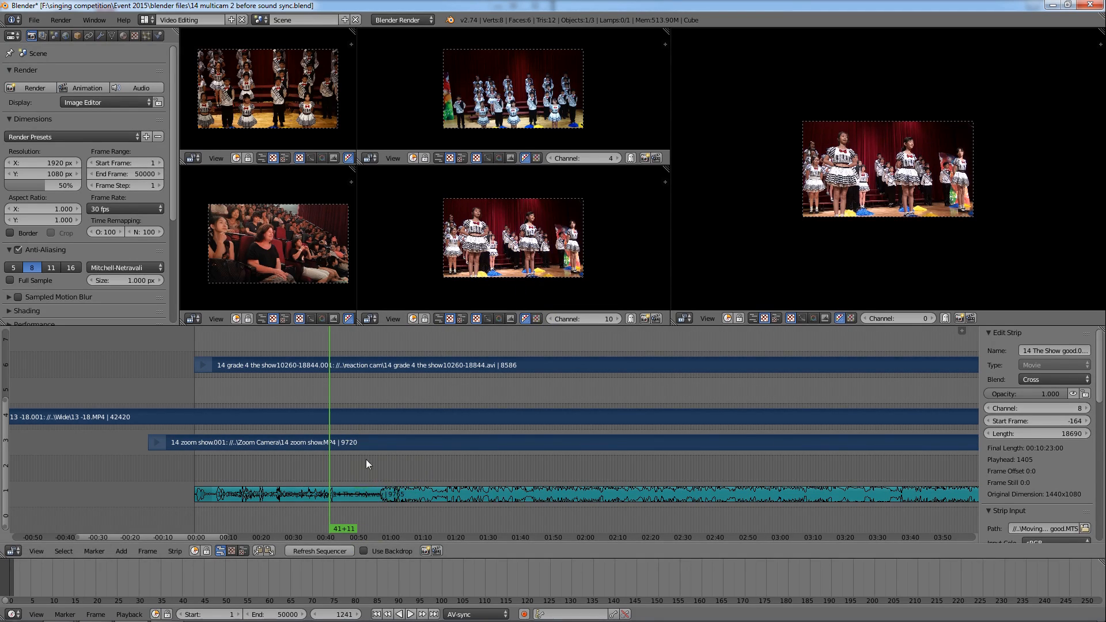
key(g)
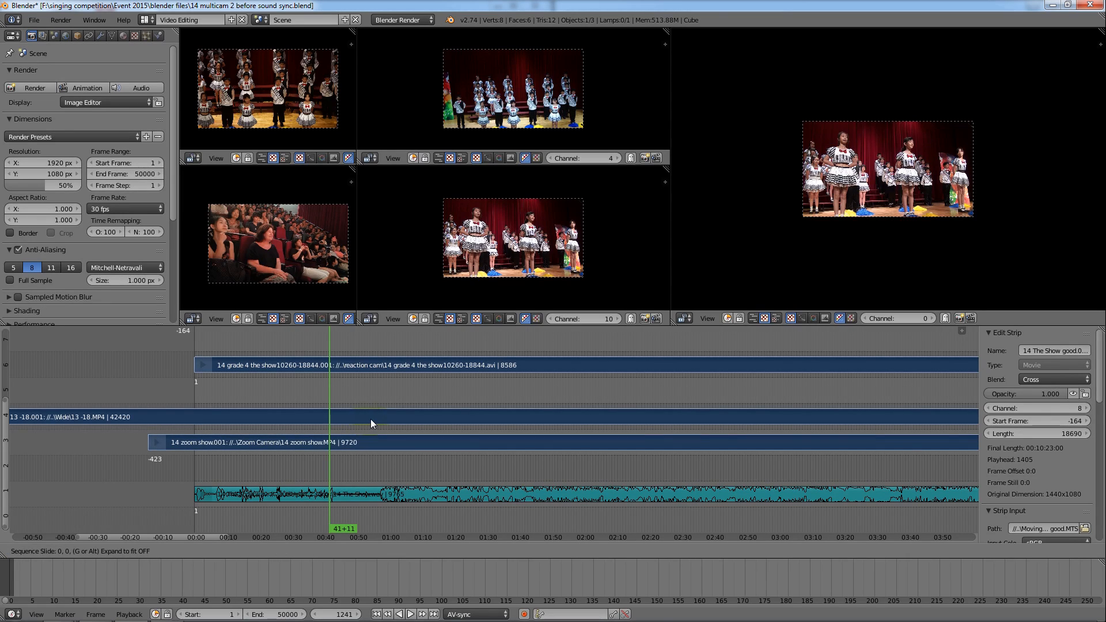
click(424, 414)
Place the playhead at 57+05 on the remaining sound strip and shift the four video strips so the moving camera strip starts at frame 323
click(385, 472)
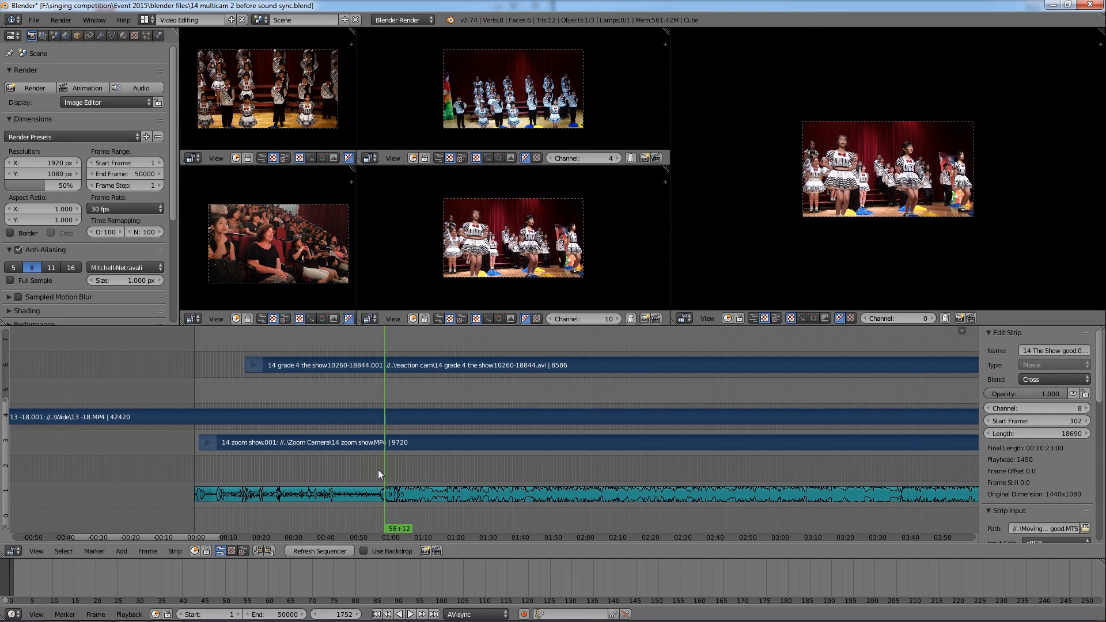
click(378, 469)
click(381, 469)
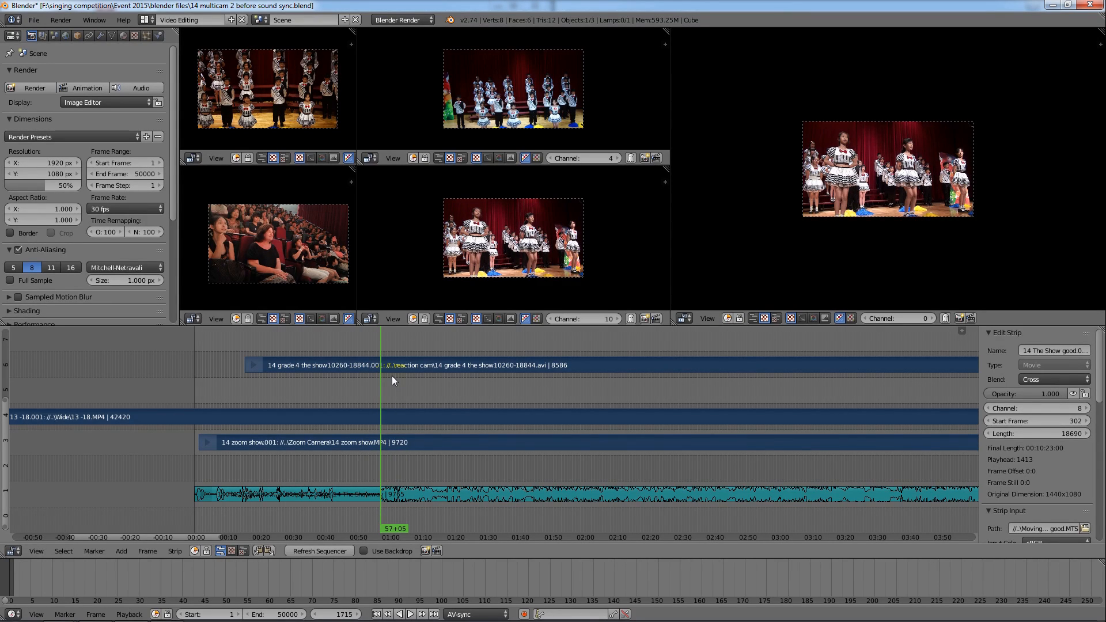
key(g)
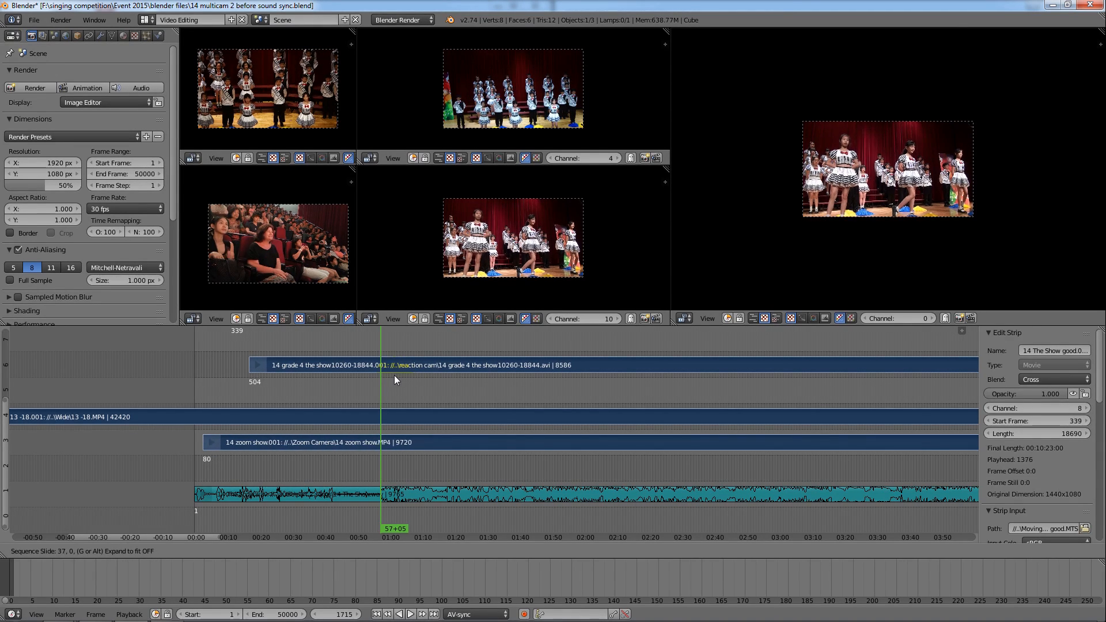
click(394, 375)
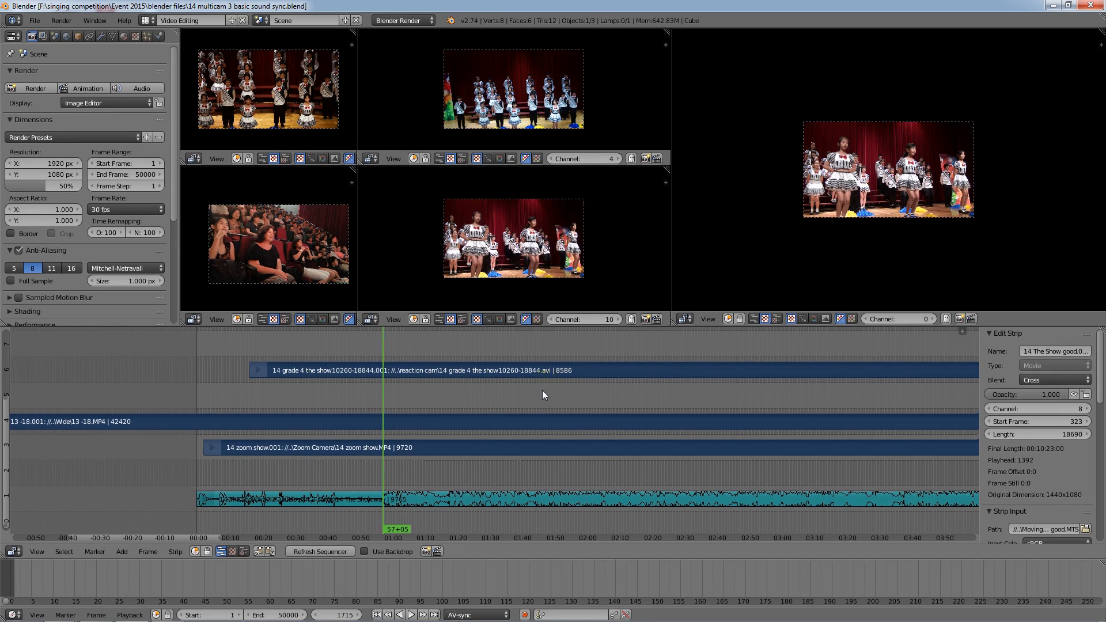
middle_drag(541, 389, 546, 442)
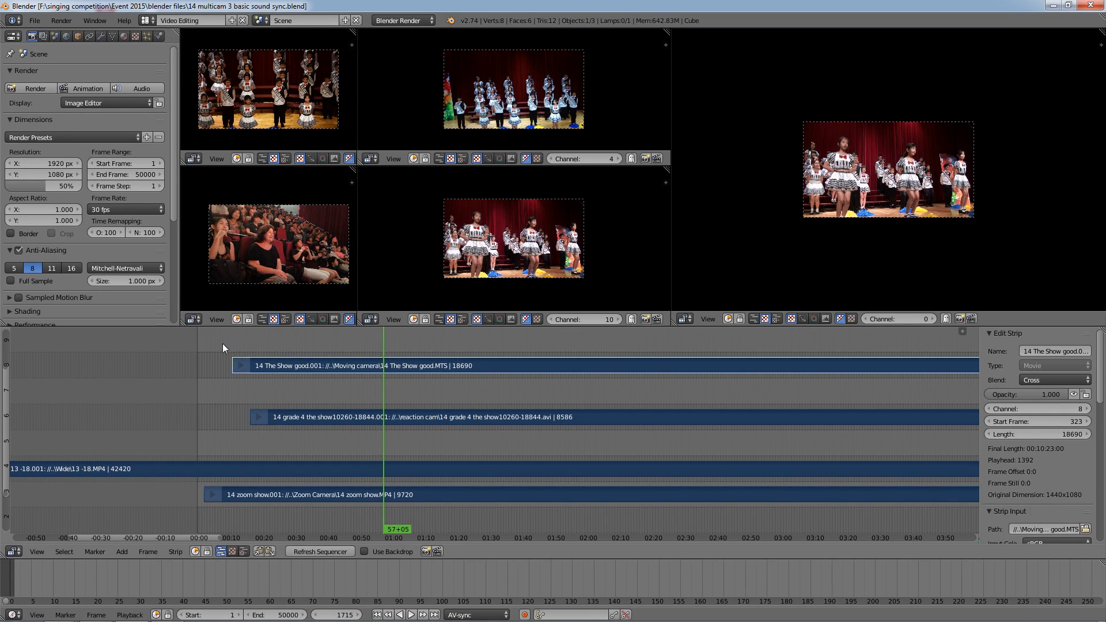
middle_drag(355, 384, 361, 362)
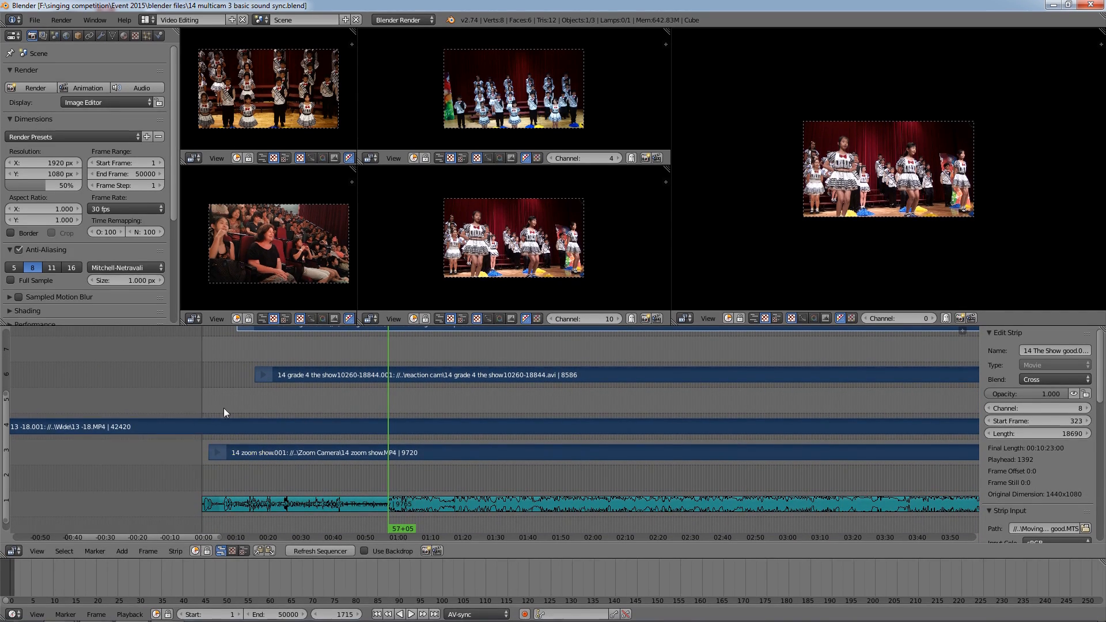
Move the zoom camera video strip down to channel 2, directly above the sound strip
middle_drag(274, 354, 300, 472)
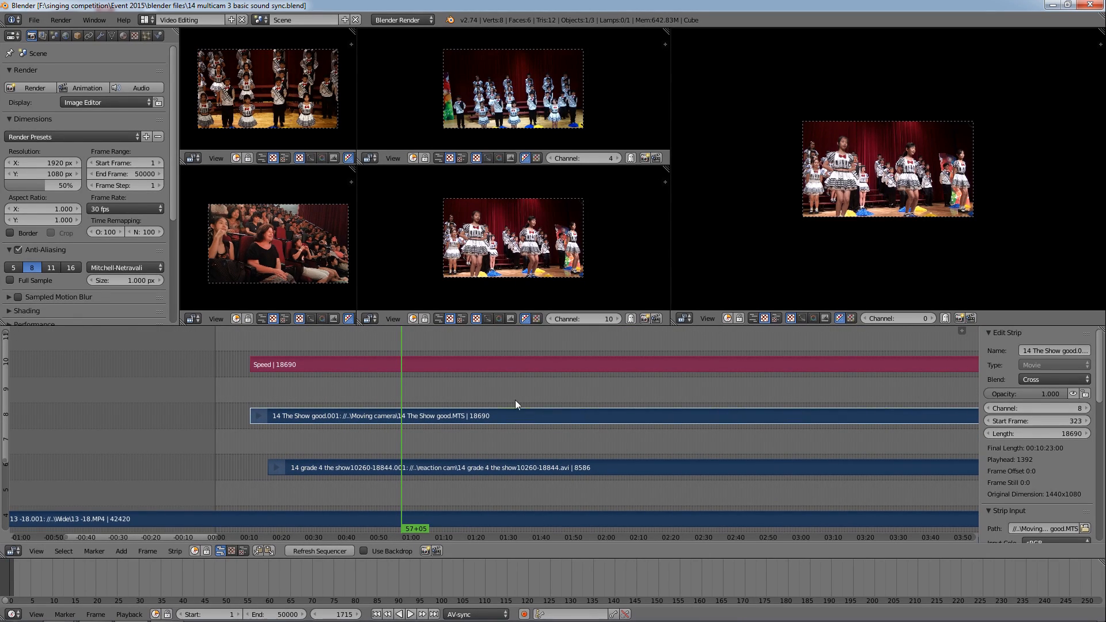
middle_drag(442, 389, 441, 335)
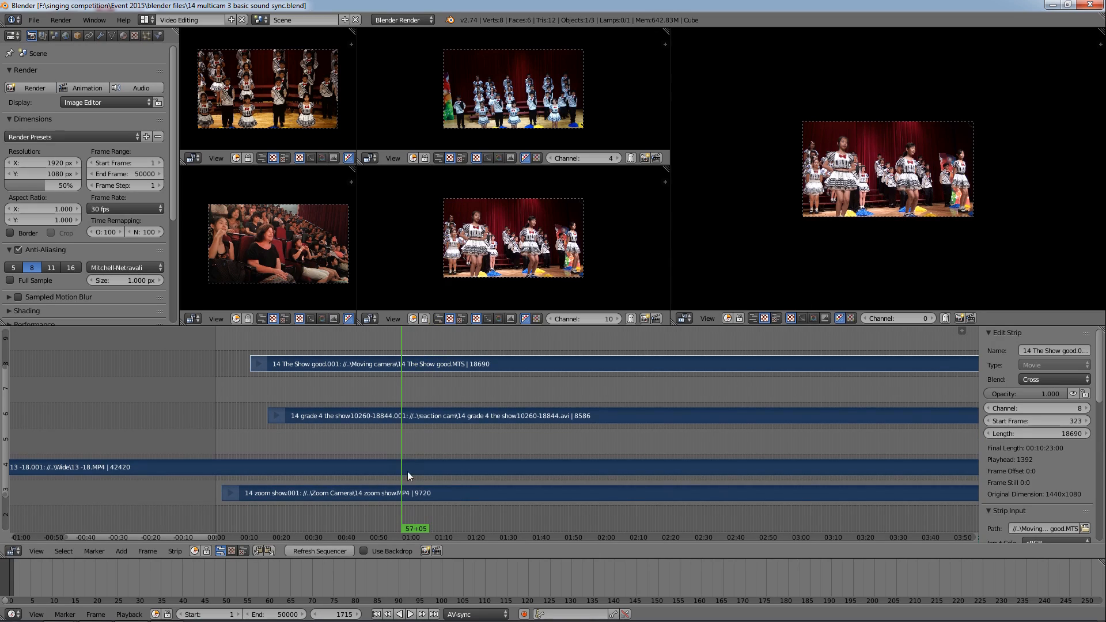
middle_drag(407, 471, 406, 410)
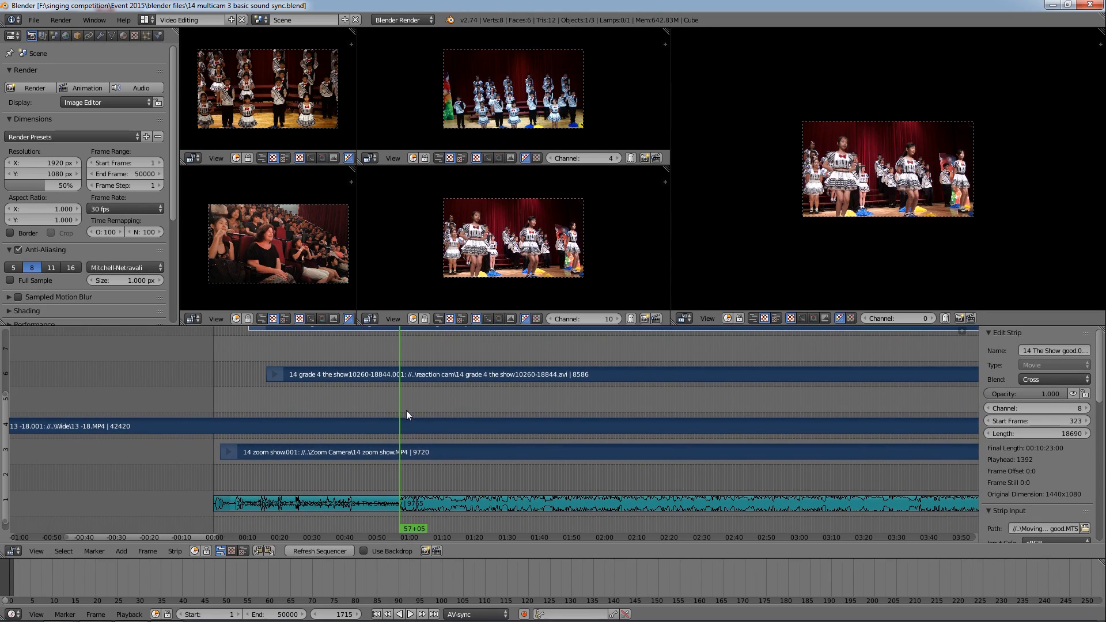
right_click(348, 452)
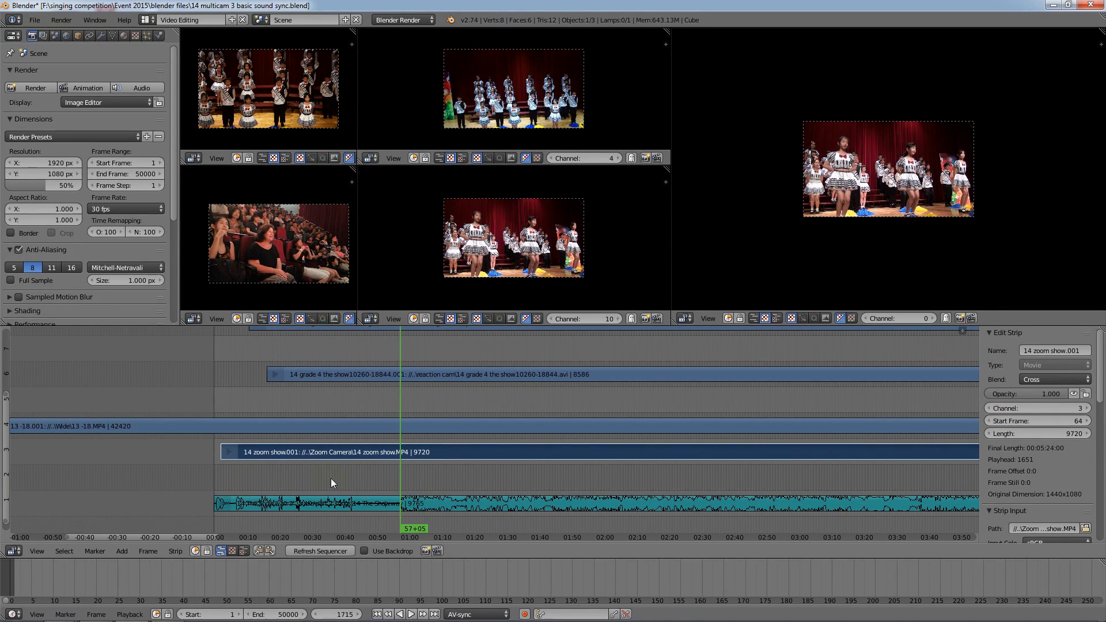
click(990, 408)
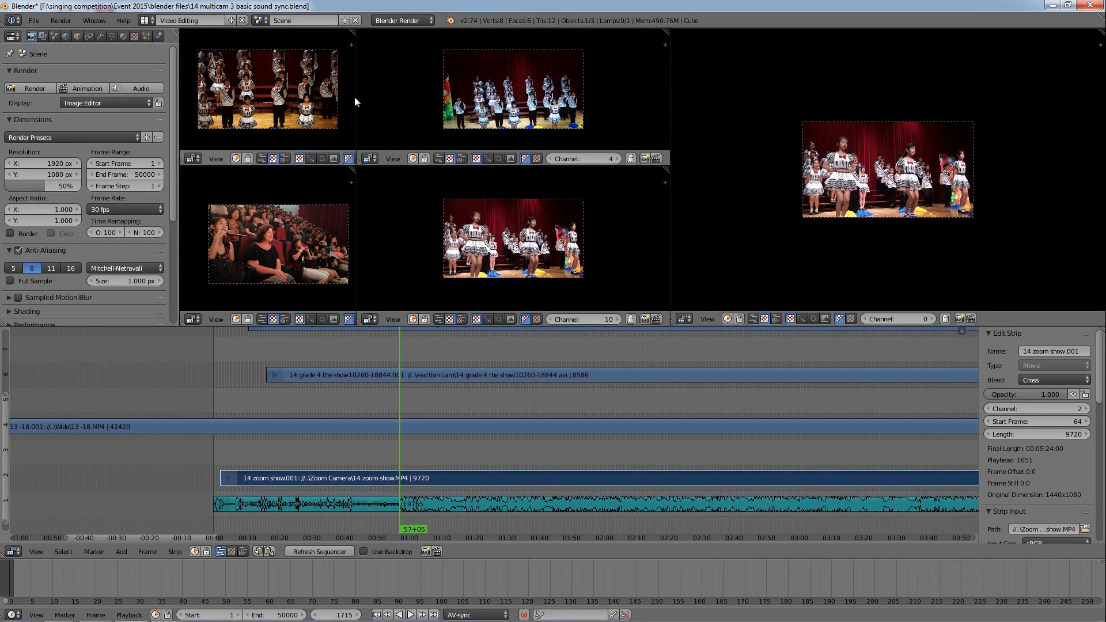
Widen the zoom camera preview to expose its channel setting and set it to channel 2
drag(357, 102, 468, 106)
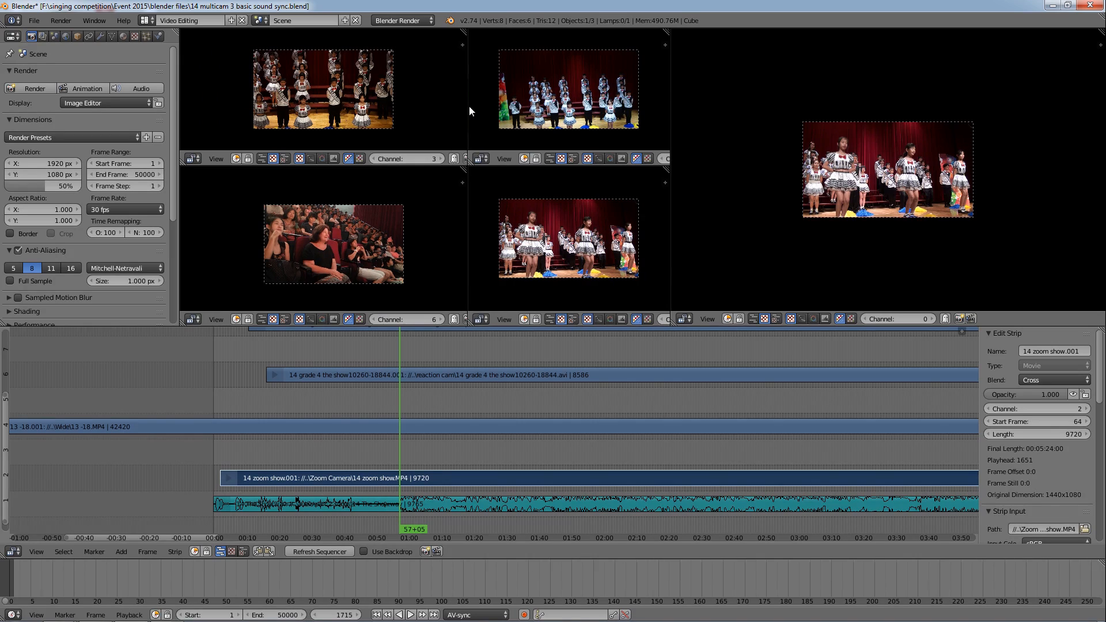
click(375, 160)
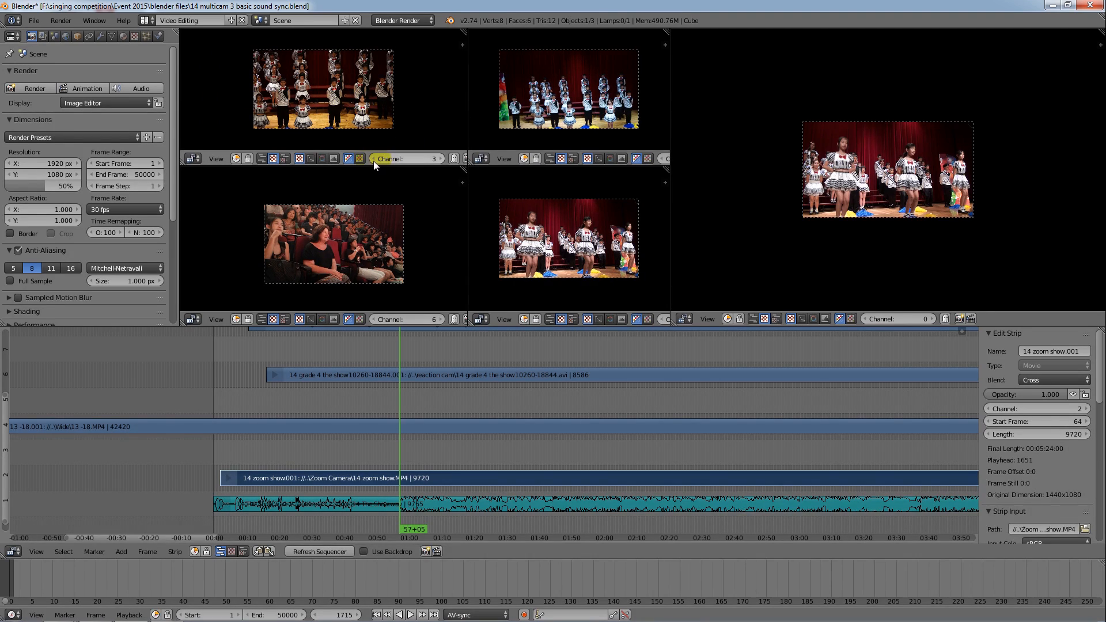
click(372, 161)
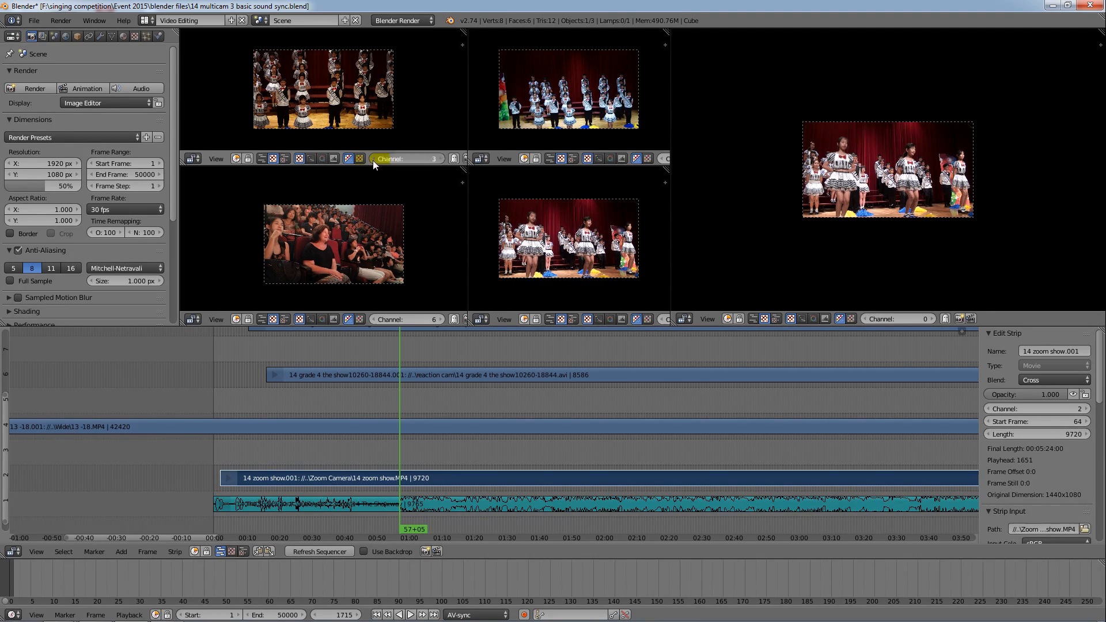
Make room for the previews by narrowing the render properties area, and move the wide camera strip to channel 3
right_click(311, 425)
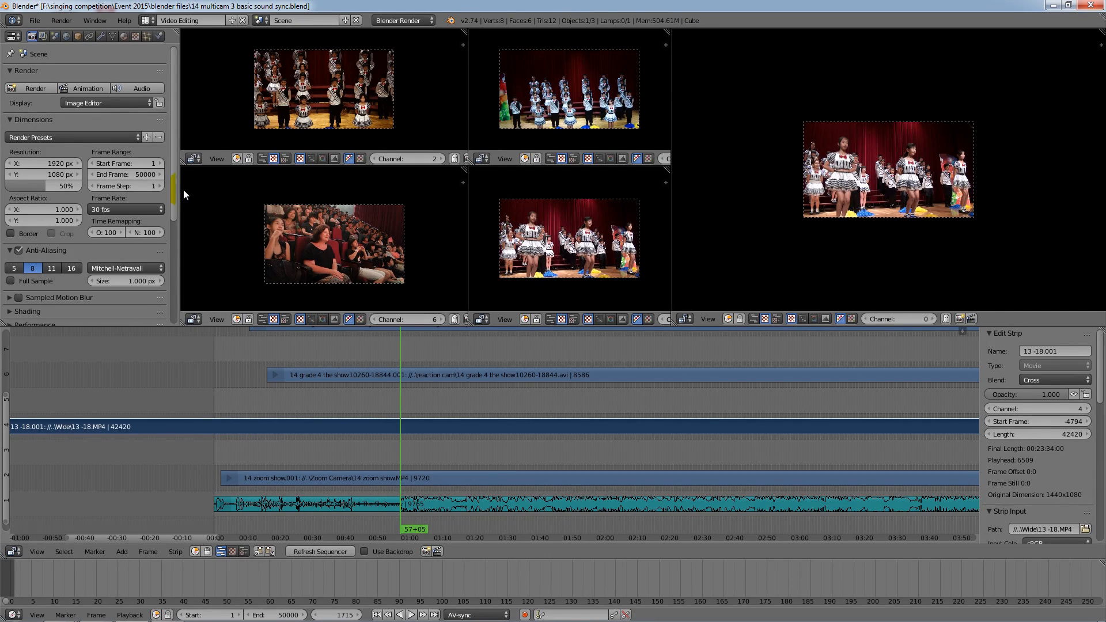
drag(181, 189, 21, 192)
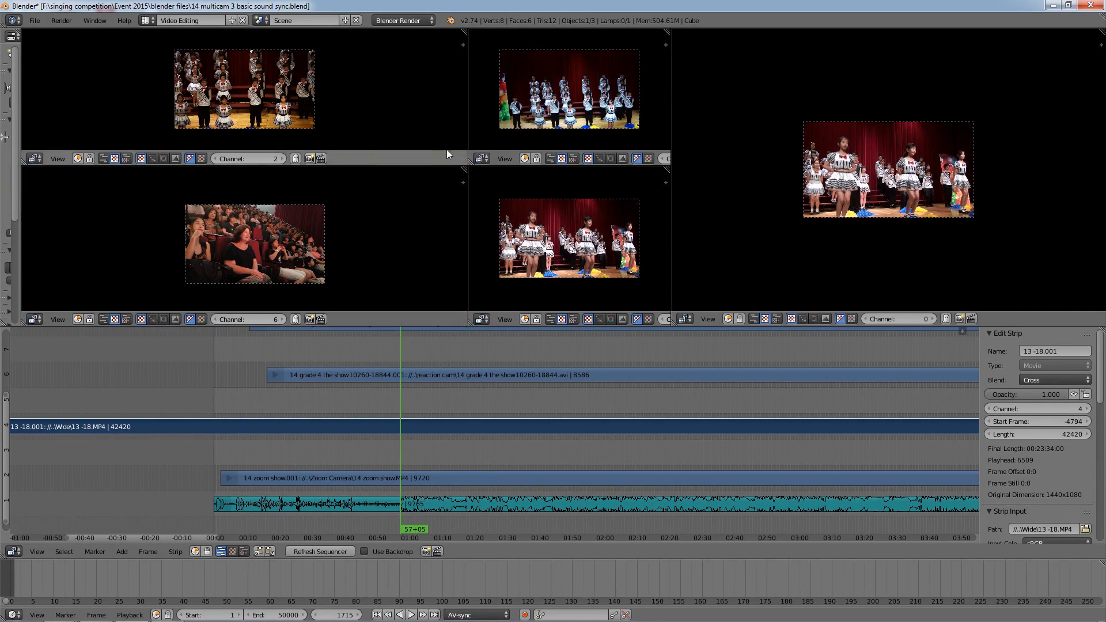
drag(467, 133, 313, 140)
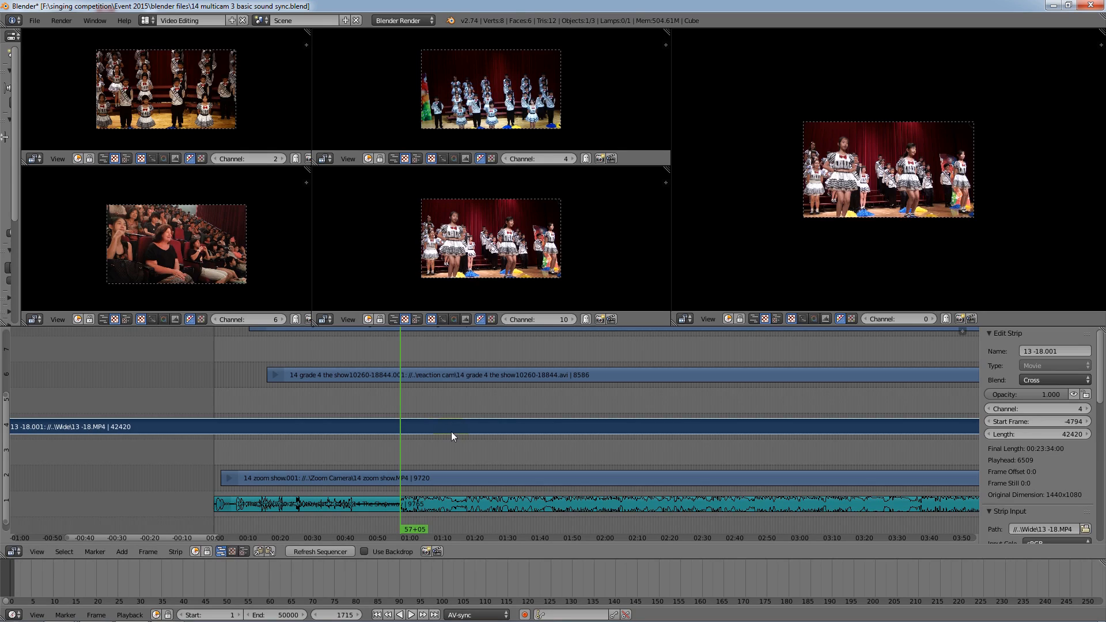
click(988, 409)
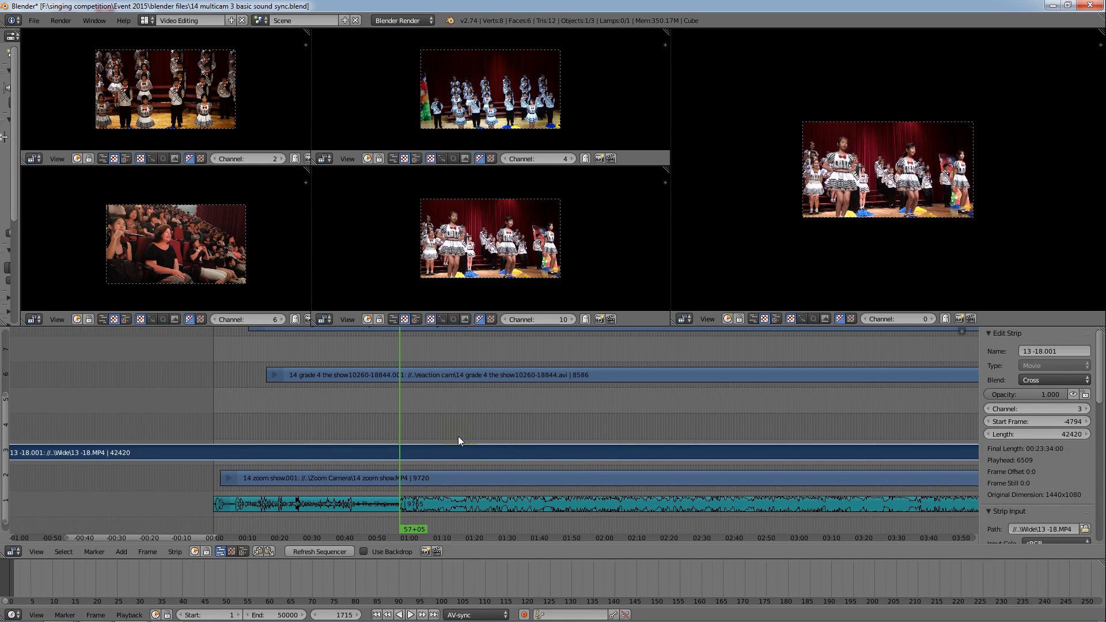
Move the reaction camera strip to channel 4, and set the wide preview to channel 3 and the reaction preview to channel 4
right_click(345, 374)
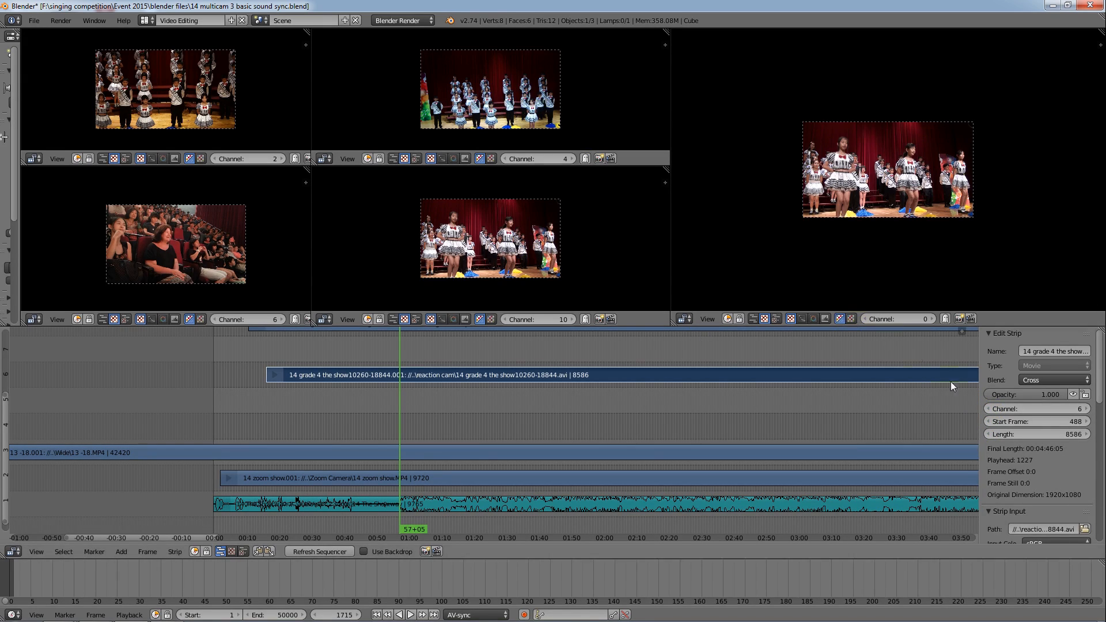
click(989, 409)
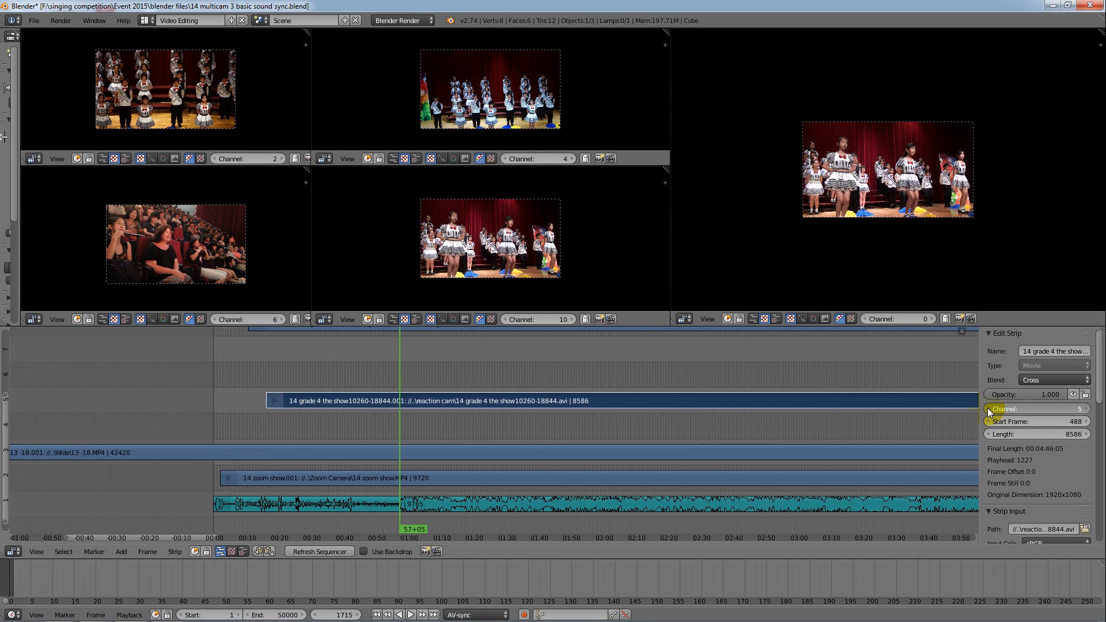
click(990, 409)
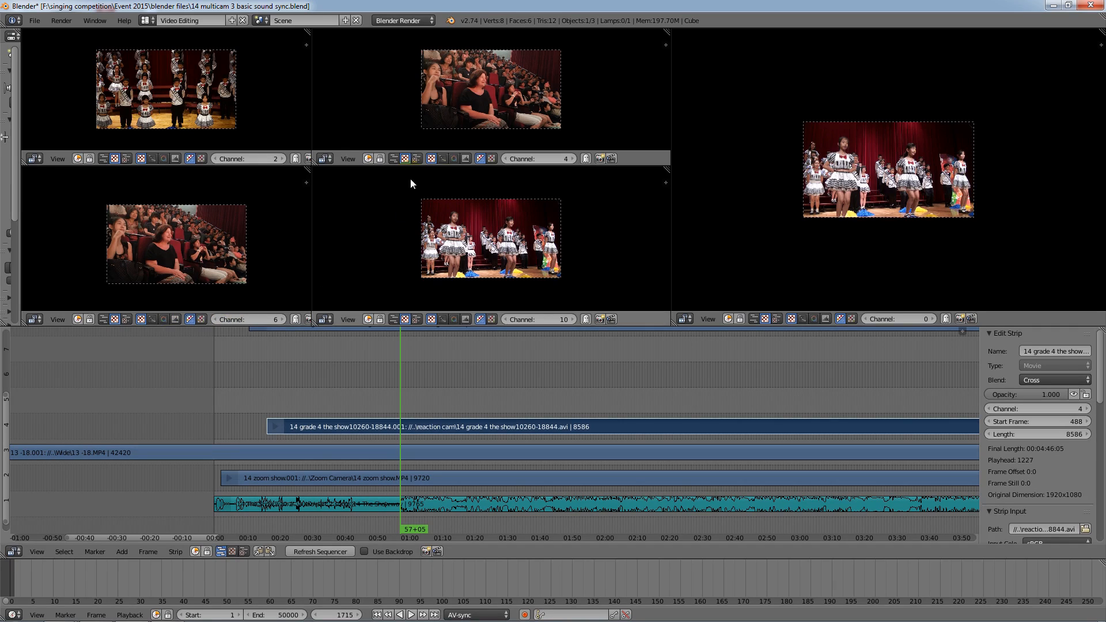
click(503, 159)
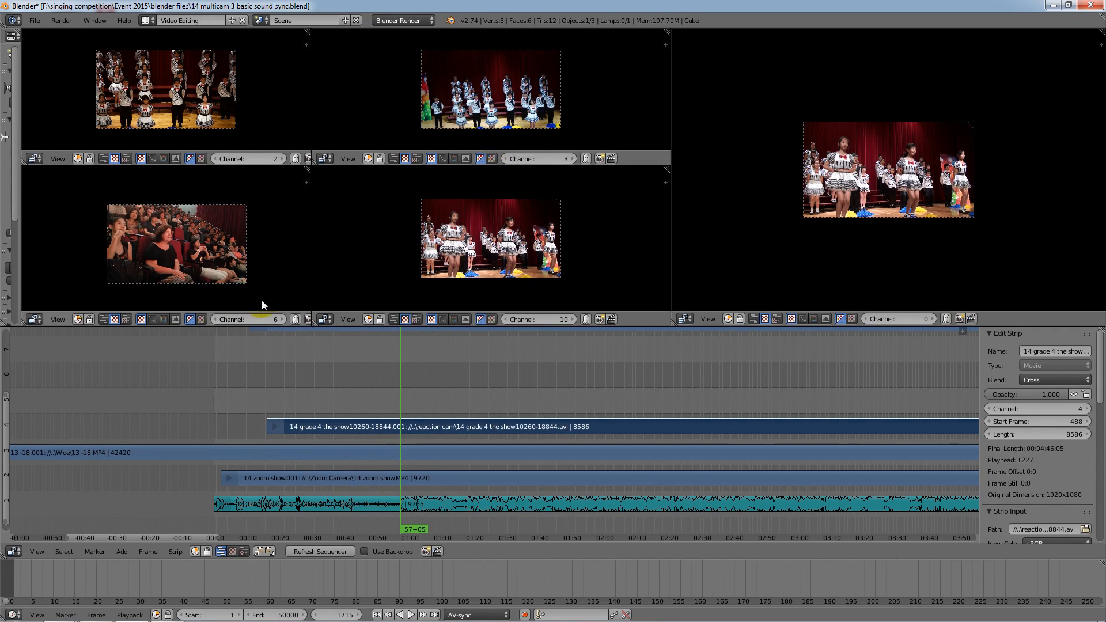
click(214, 318)
Move the moving camera video strip to channel 5, above the reaction camera strip
click(520, 330)
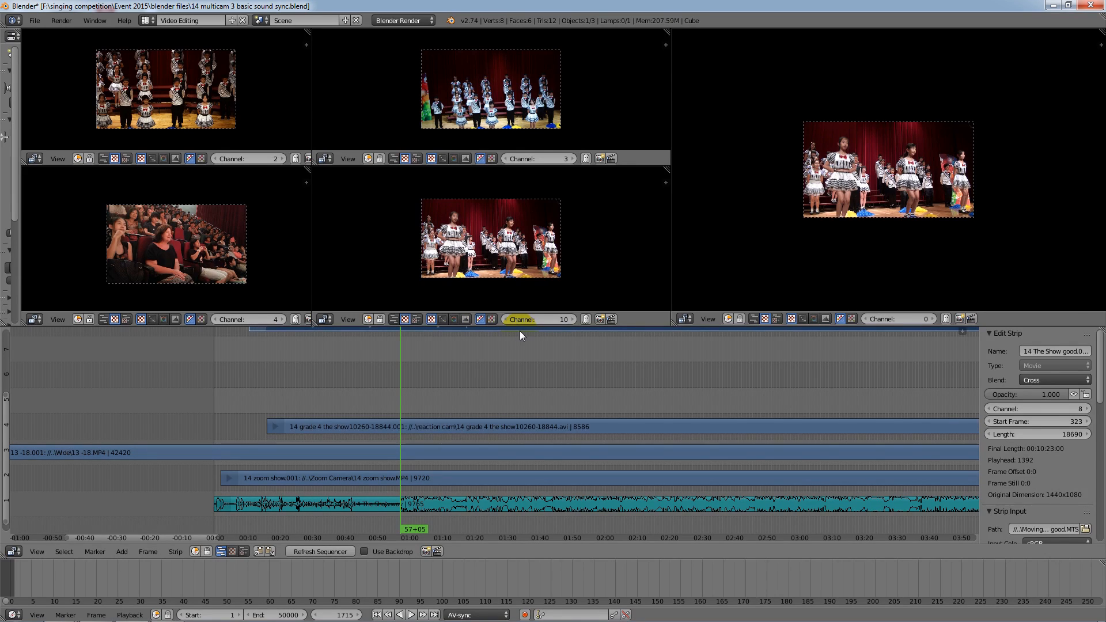
click(988, 409)
click(989, 409)
drag(989, 409, 674, 320)
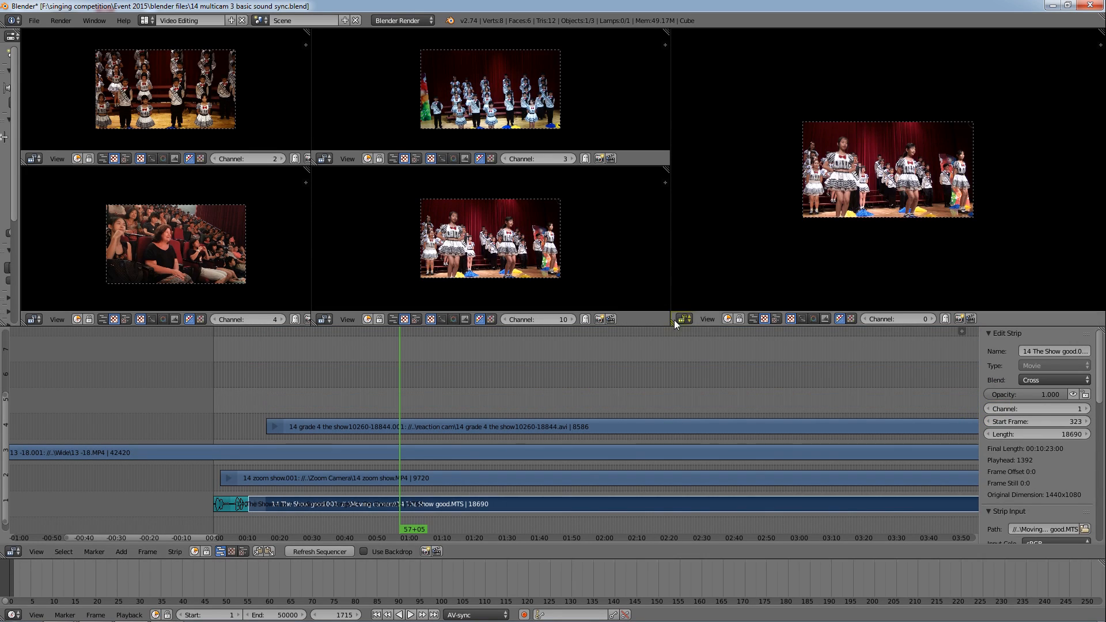
click(1075, 409)
text(5)
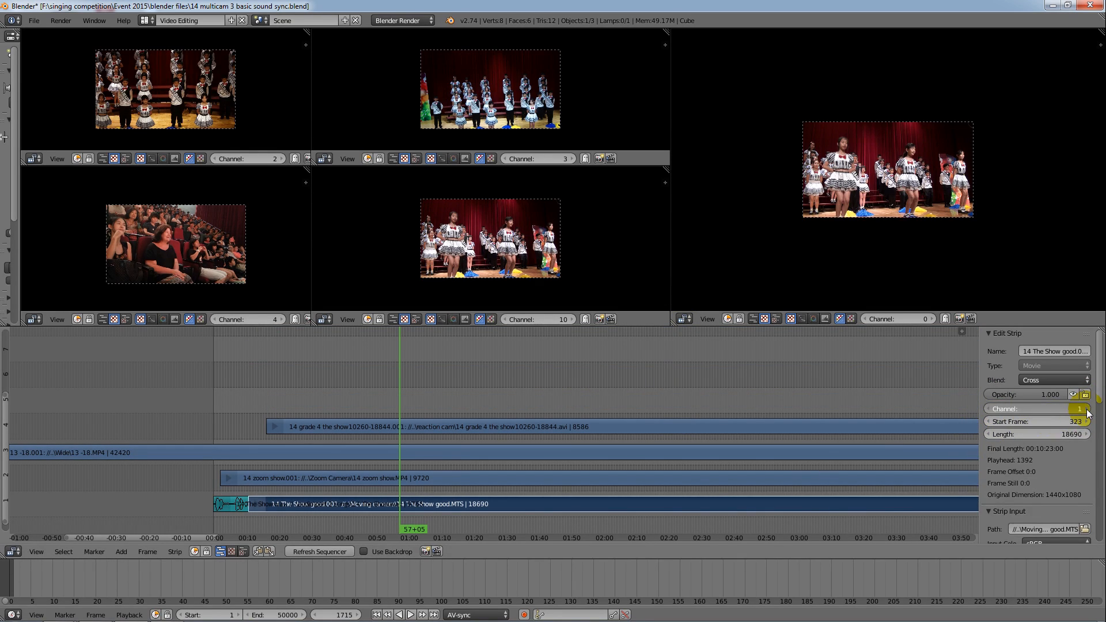
key(Return)
Move the moving camera's Speed effect strip down to channel 6
middle_drag(499, 364, 528, 455)
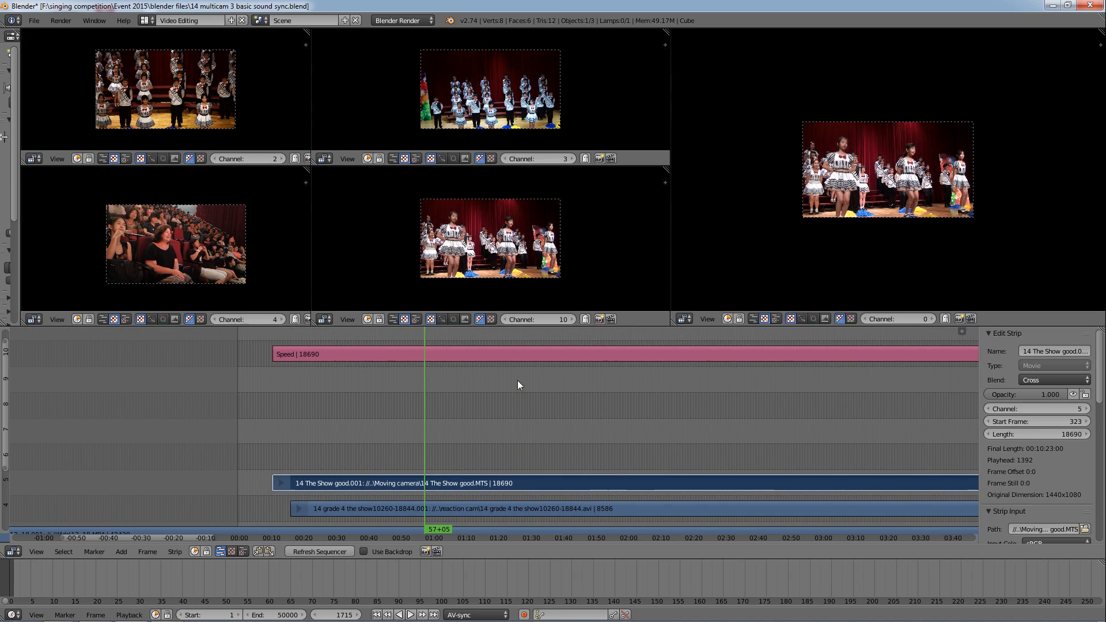
right_click(514, 352)
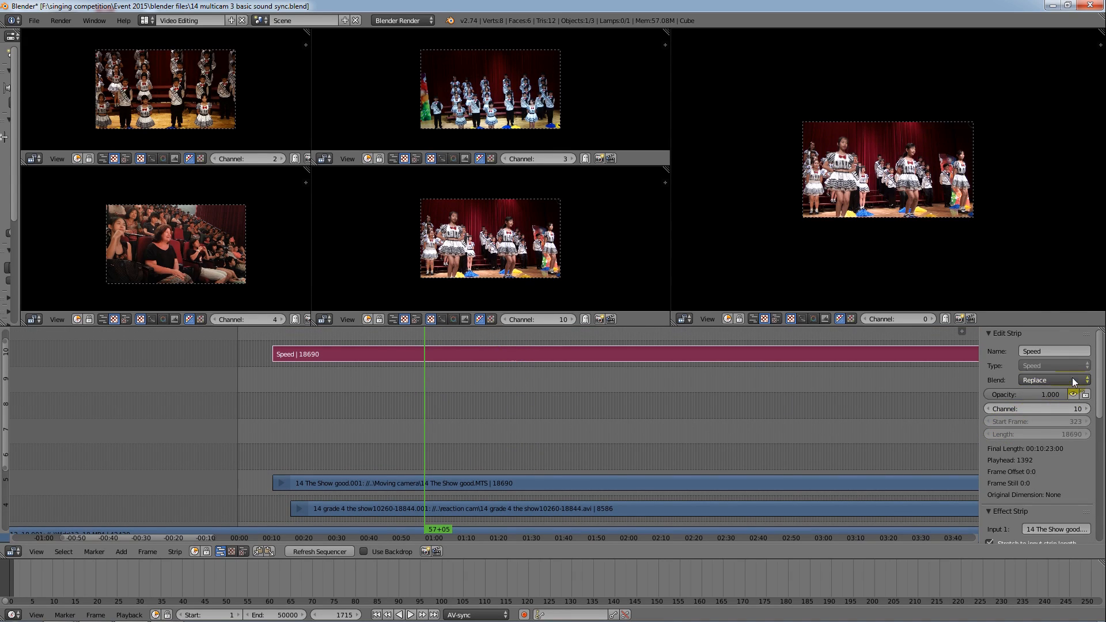
click(989, 409)
click(989, 409)
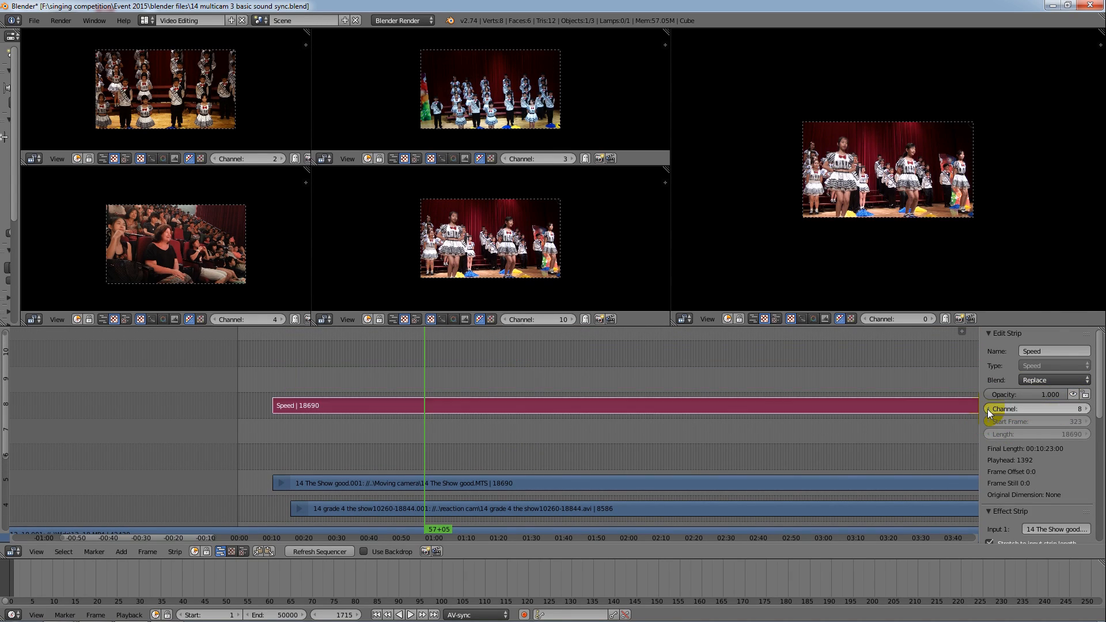
click(988, 409)
click(988, 409)
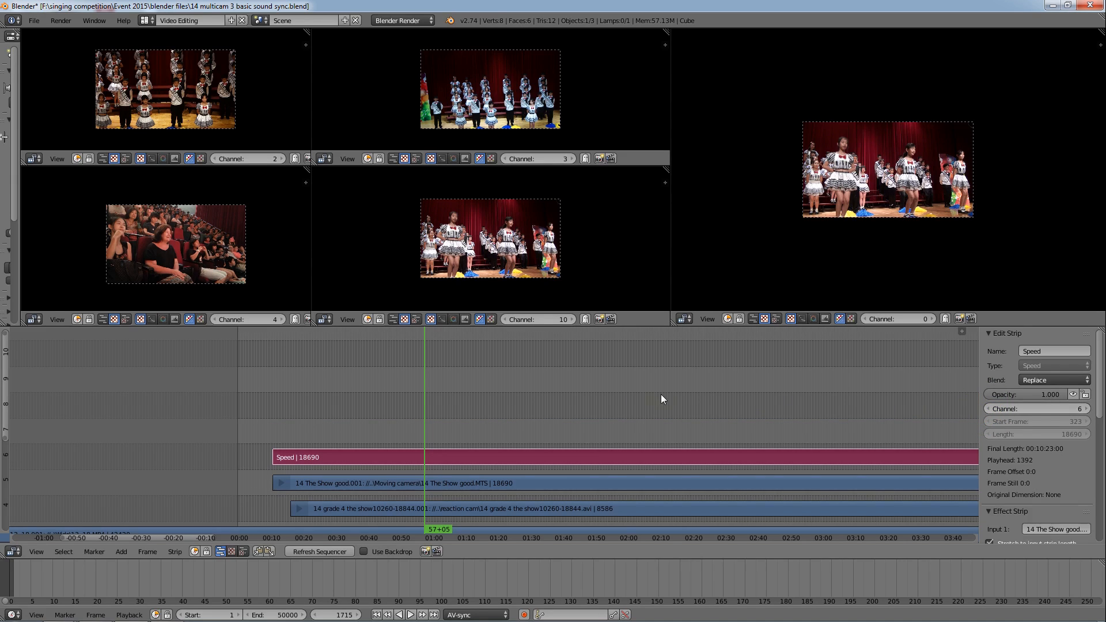
Set the moving camera preview to channel 6 so it displays the Speed effect strip
click(502, 318)
click(502, 318)
click(503, 318)
click(503, 318)
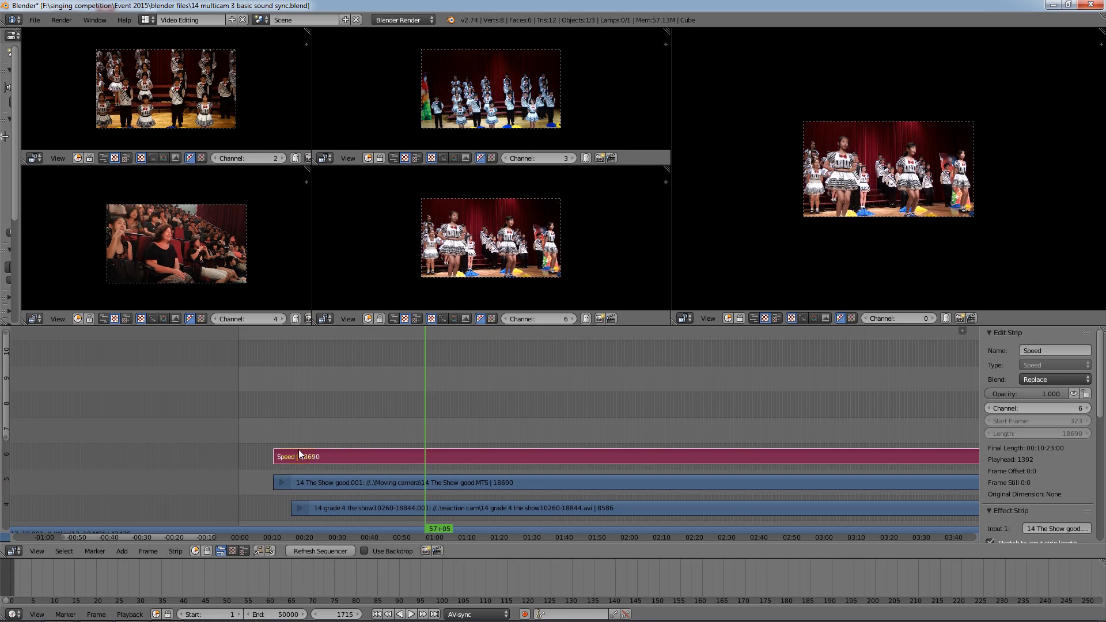
Switch the moving camera preview to channel 5 to compare the raw strip with the Speed effect, and return it to channel 6
click(503, 319)
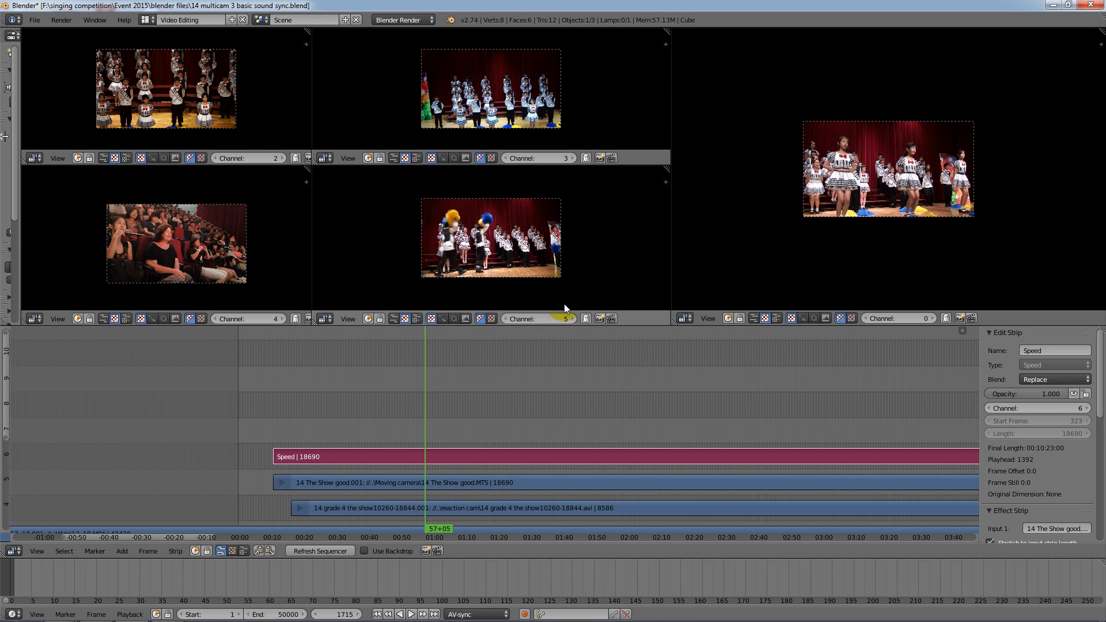
click(411, 478)
right_click(363, 482)
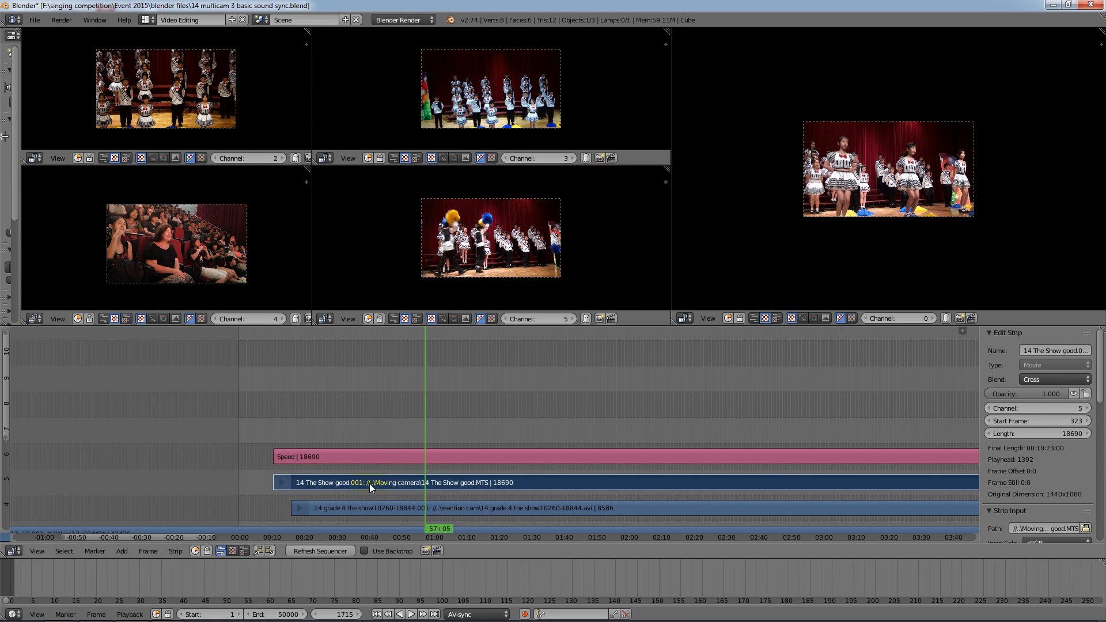
right_click(379, 455)
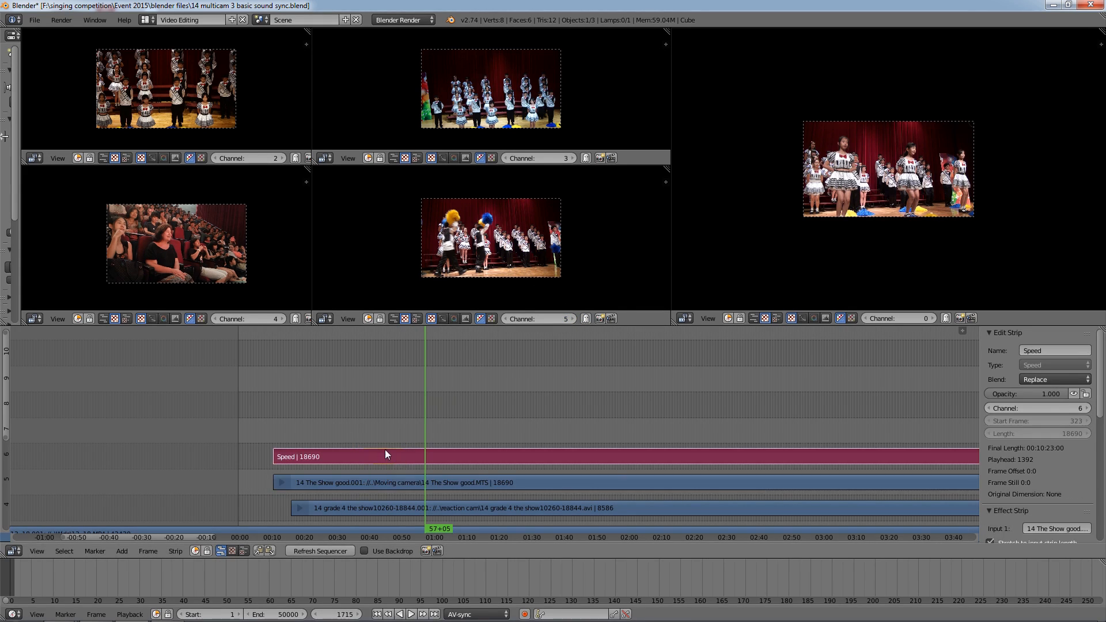
click(575, 320)
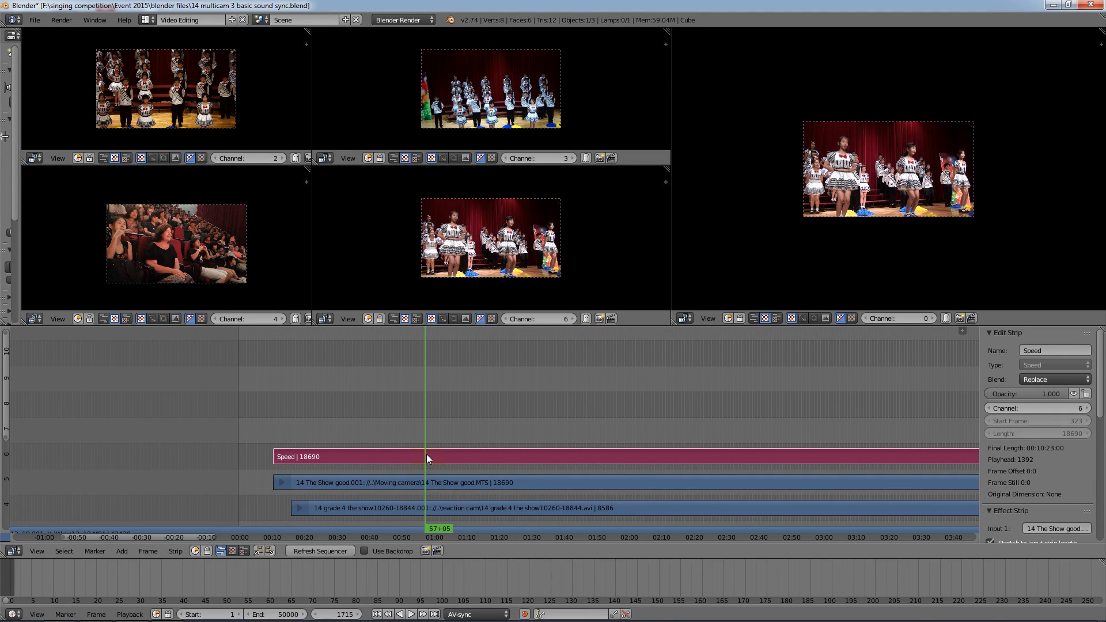
Save the reorganised project as 14 multicam 4 reorganised for multi.blend
middle_drag(426, 454, 416, 395)
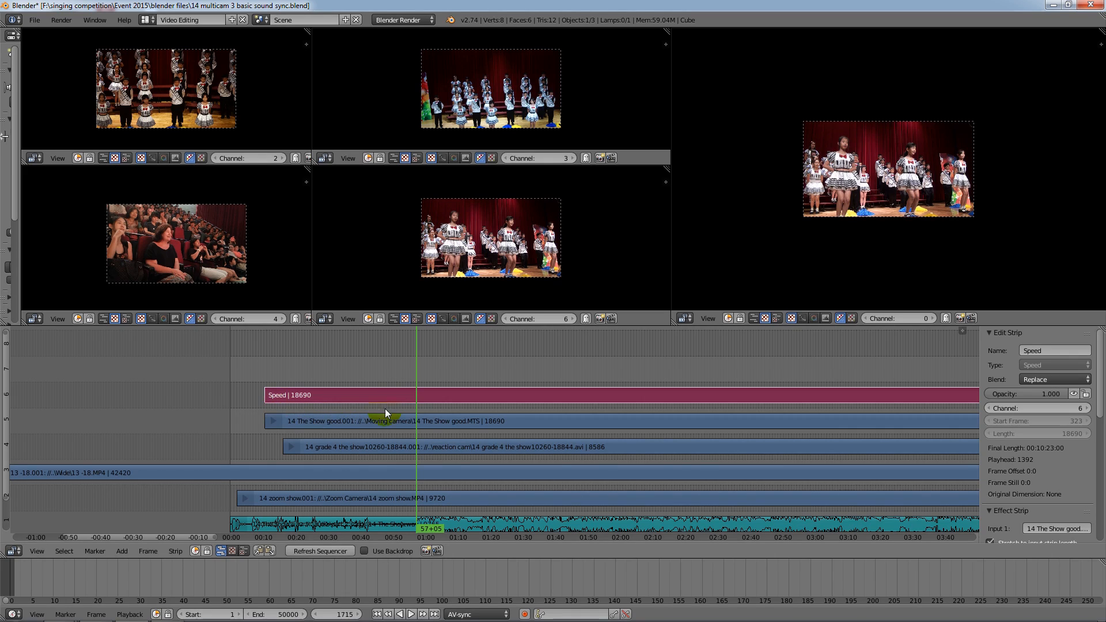
middle_drag(339, 387, 157, 393)
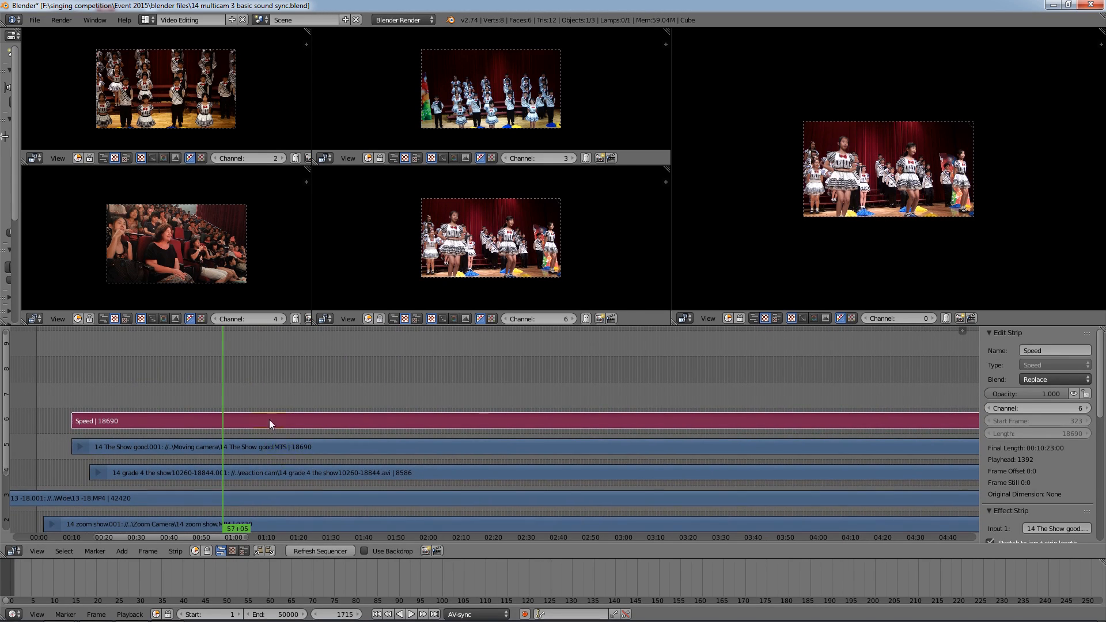
middle_drag(389, 371, 445, 341)
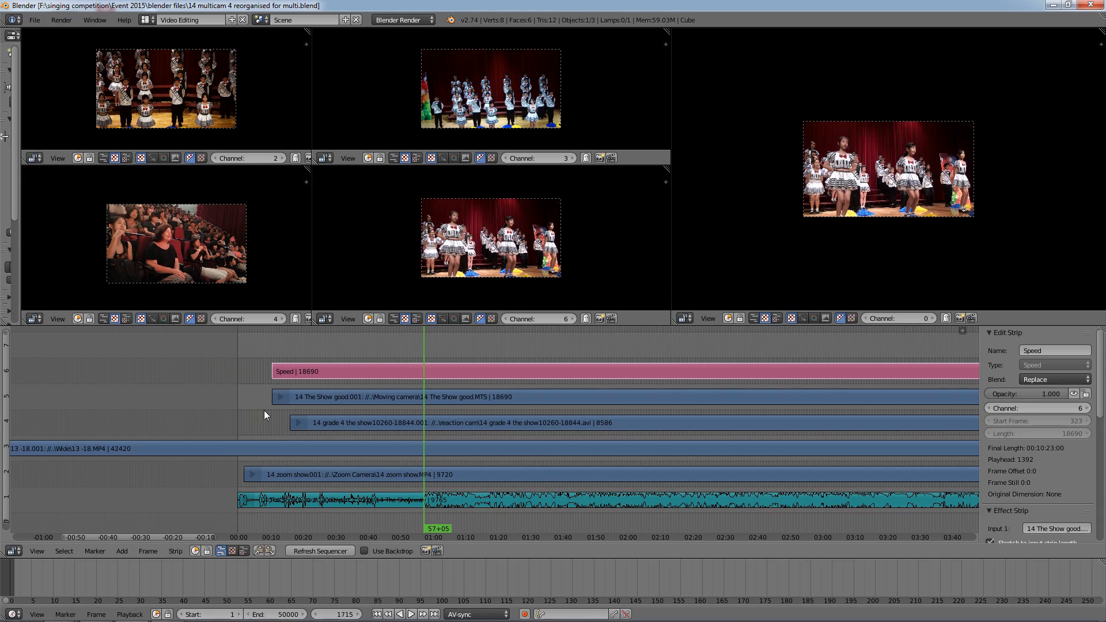
Add a Multicam Selector effect strip starting at frame 1 of the sequence
click(377, 614)
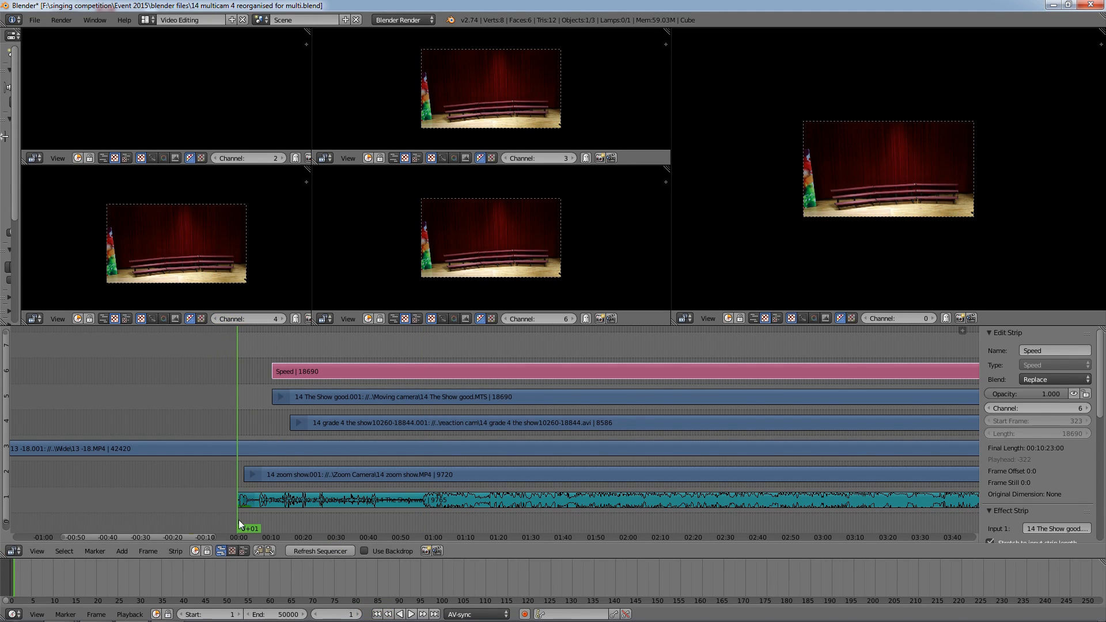
click(174, 551)
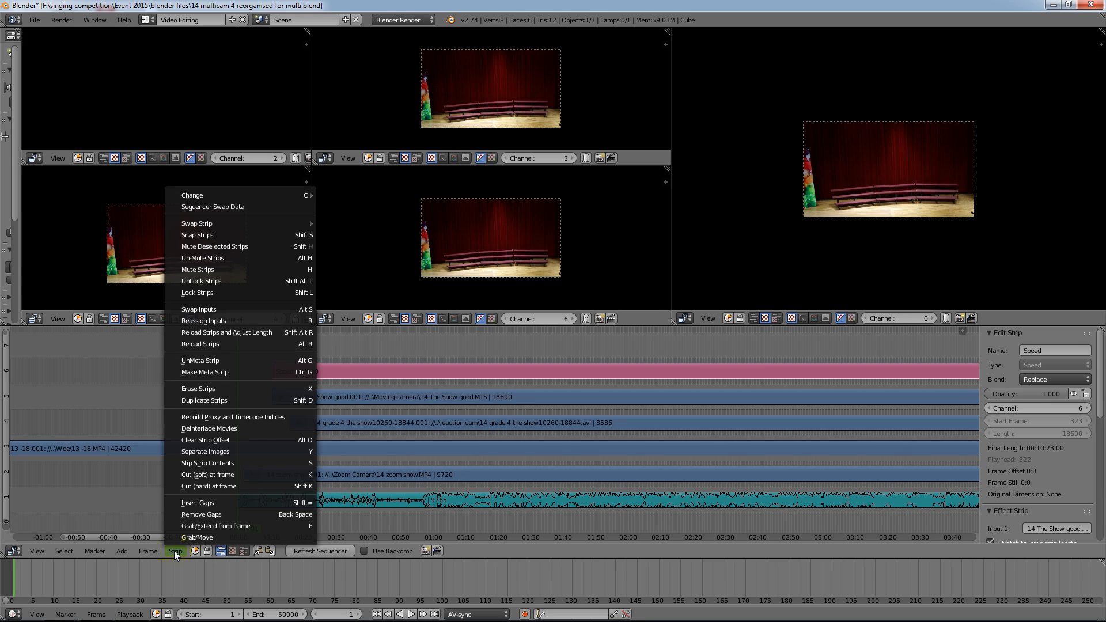
mouse_move(118, 551)
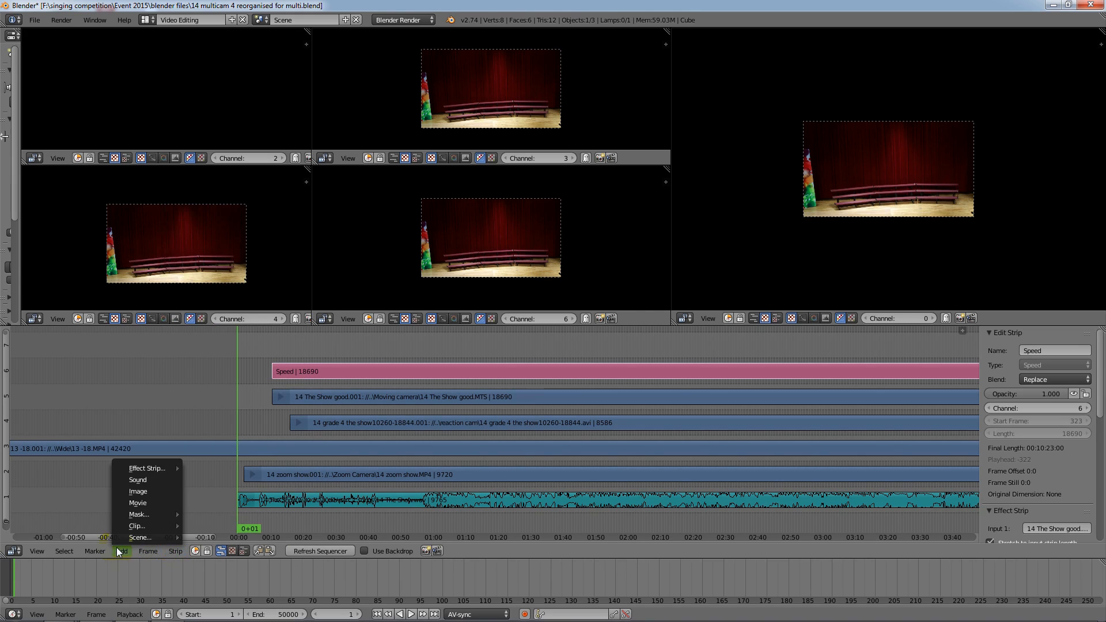
click(152, 465)
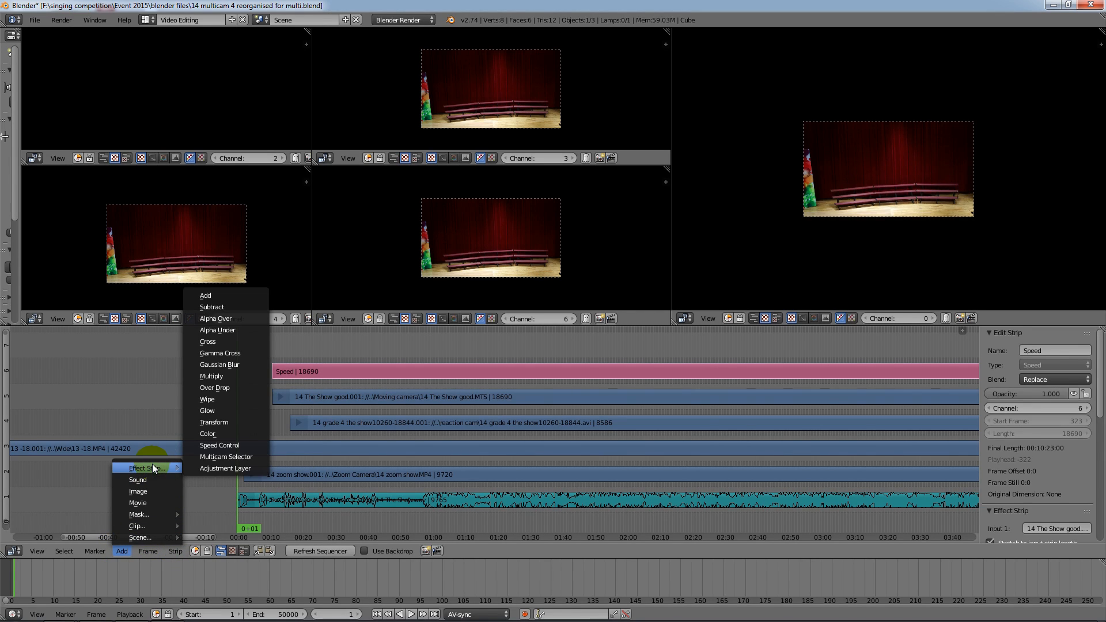
click(122, 551)
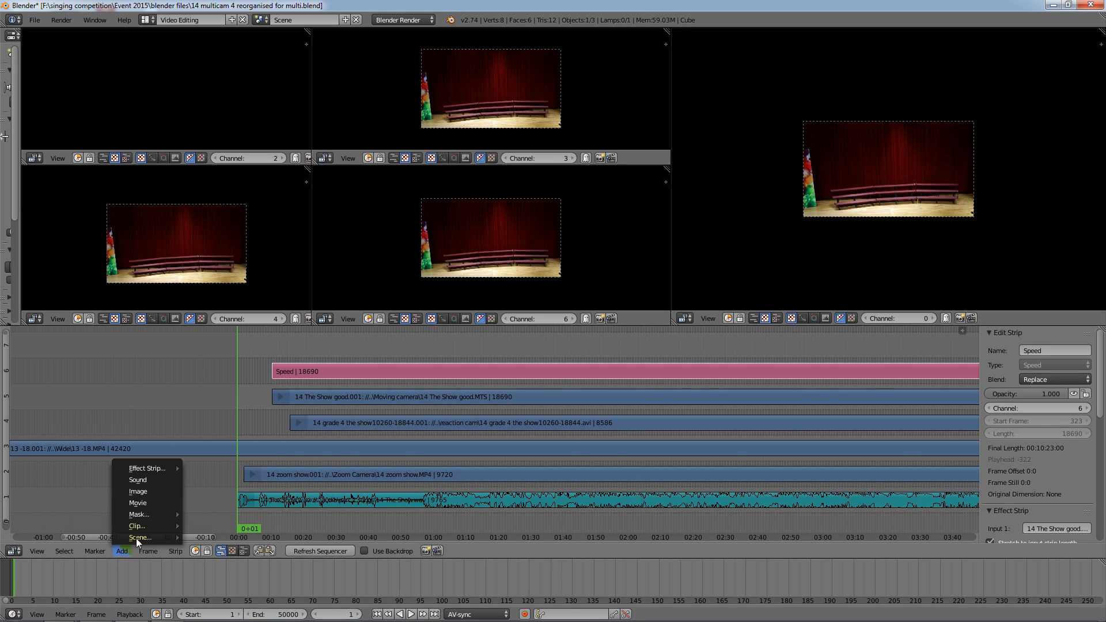
click(162, 476)
mouse_move(165, 468)
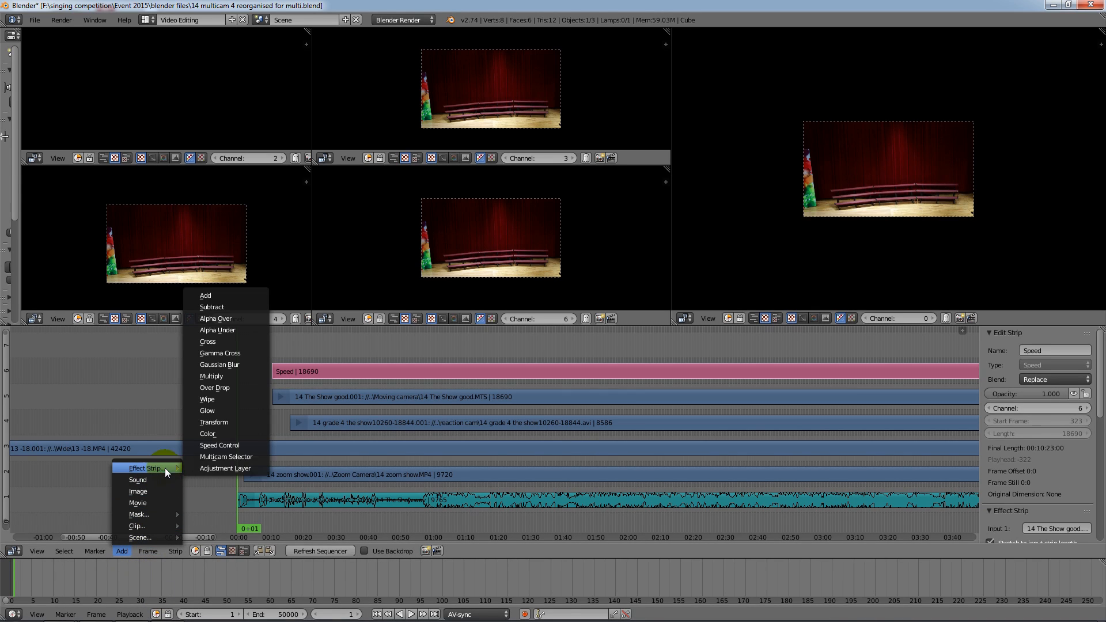
click(218, 458)
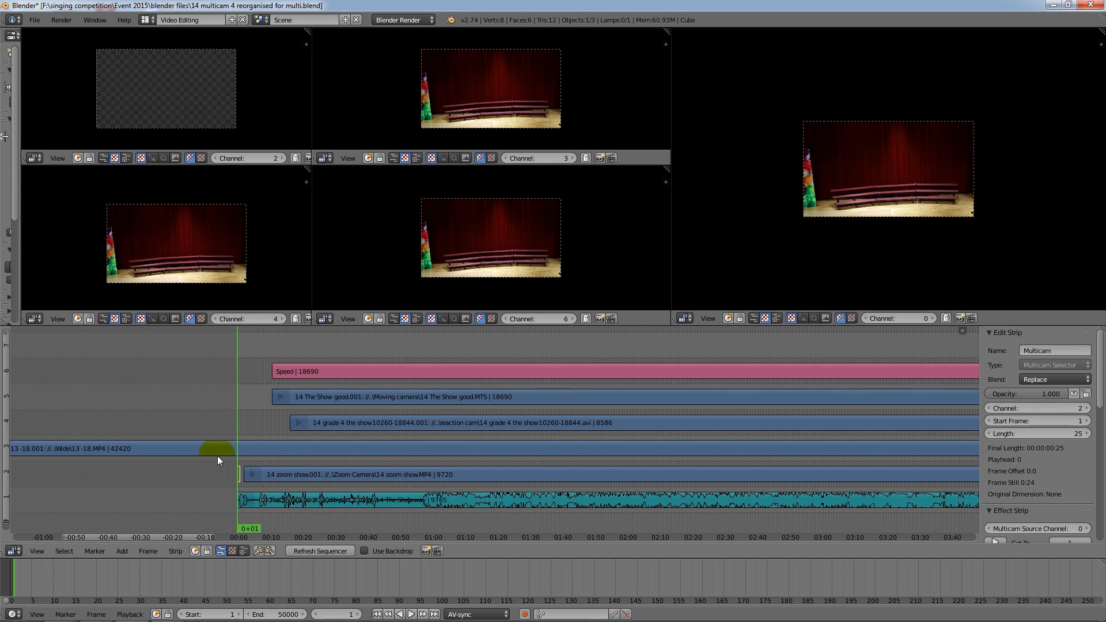
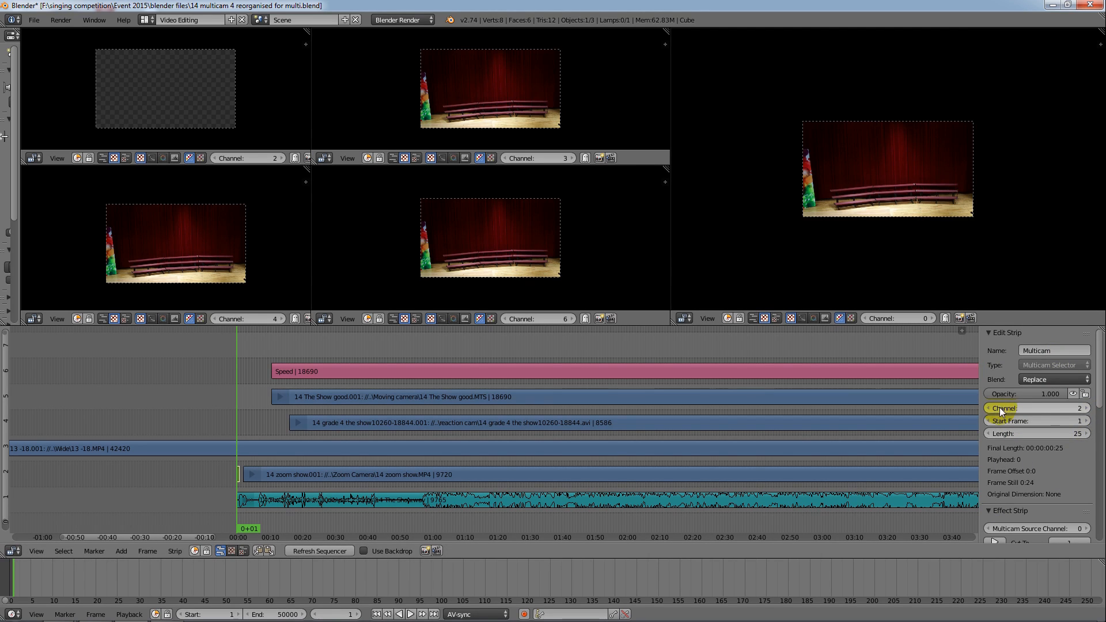
Move the Multicam strip up to channel 7, directly above the Speed effect strip
click(1086, 409)
click(1086, 409)
click(1087, 408)
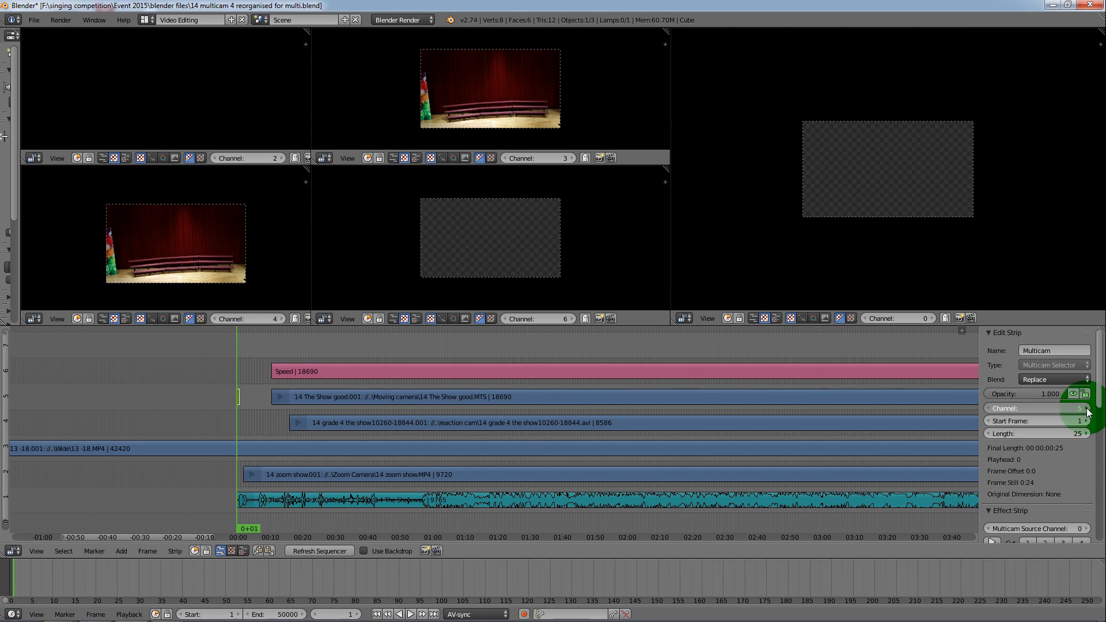
click(1086, 408)
click(1087, 408)
click(1087, 408)
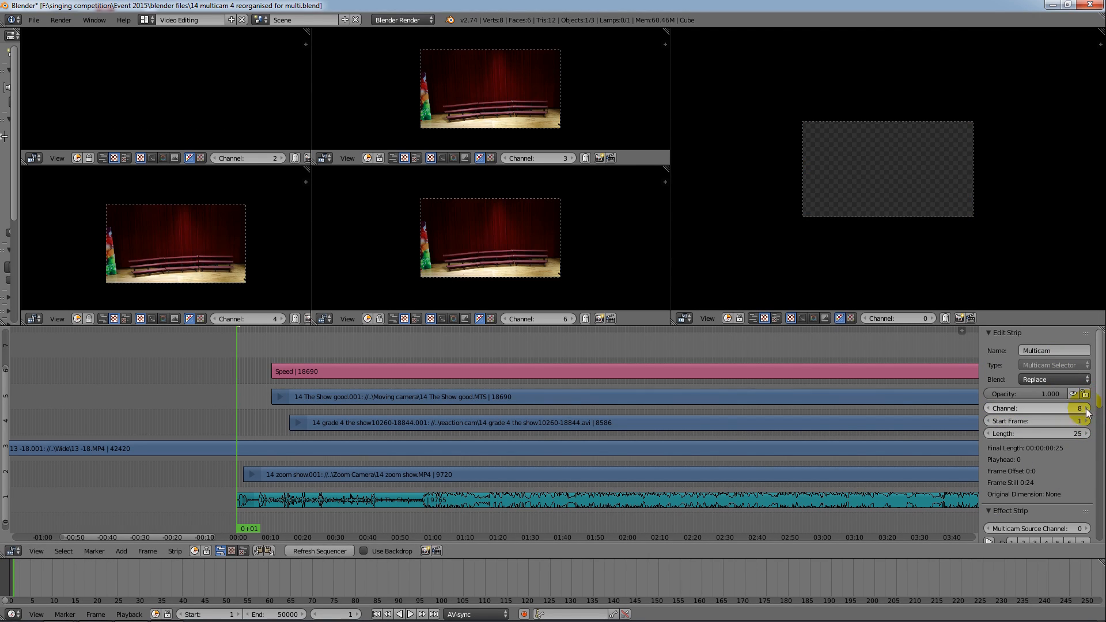
click(986, 408)
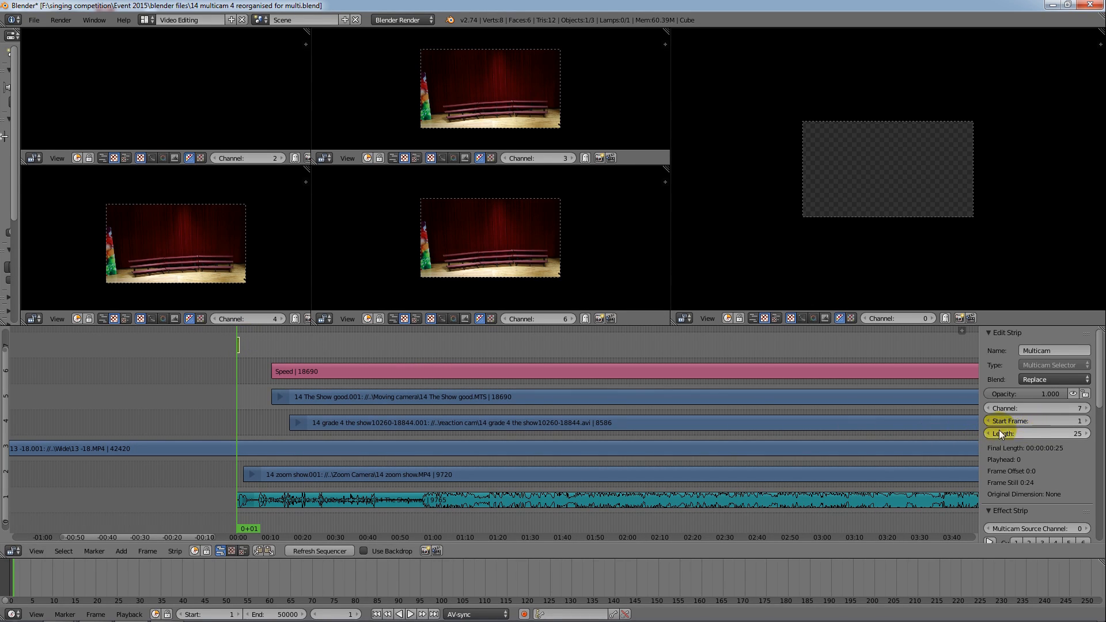
Set the Multicam strip's length to 50000 frames and check that it extends past the ends of the camera strips
click(1079, 435)
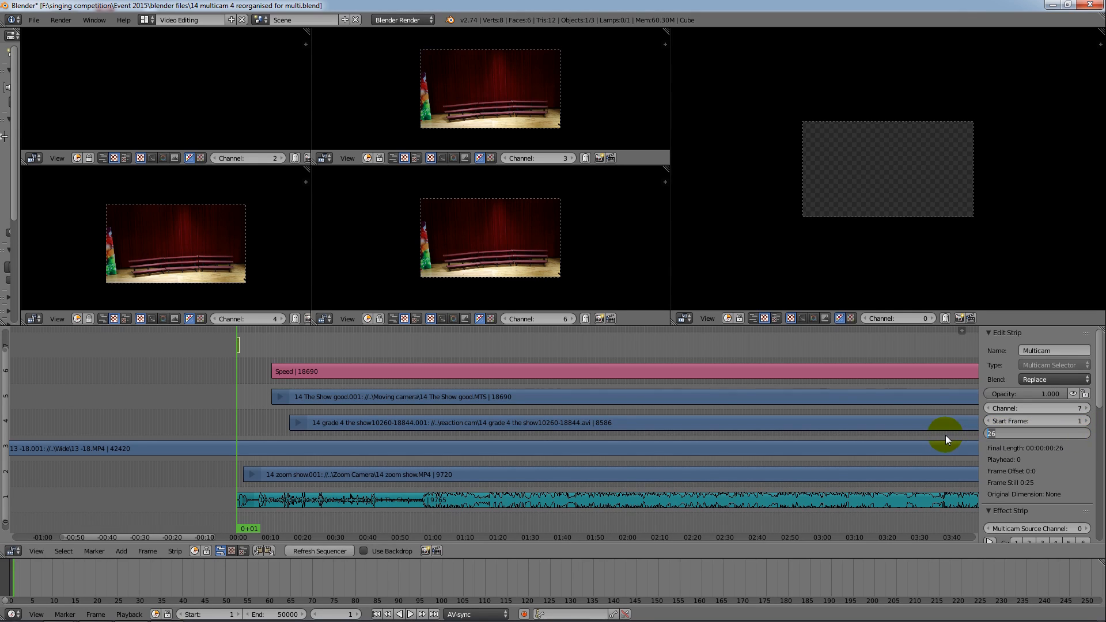
text(50000)
key(Return)
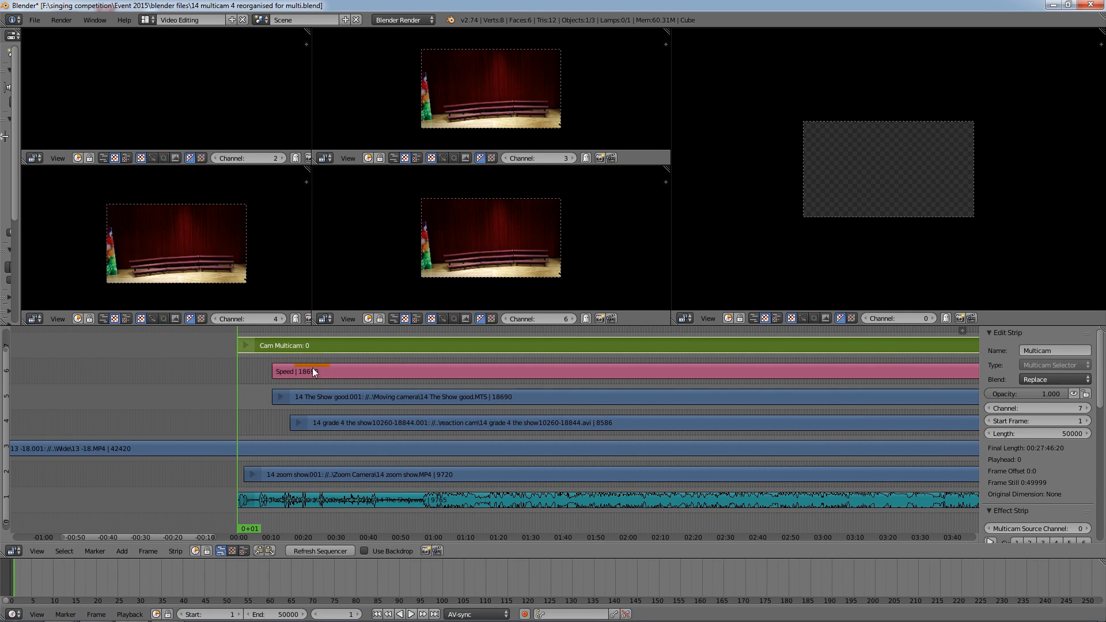
middle_drag(410, 356, 596, 378)
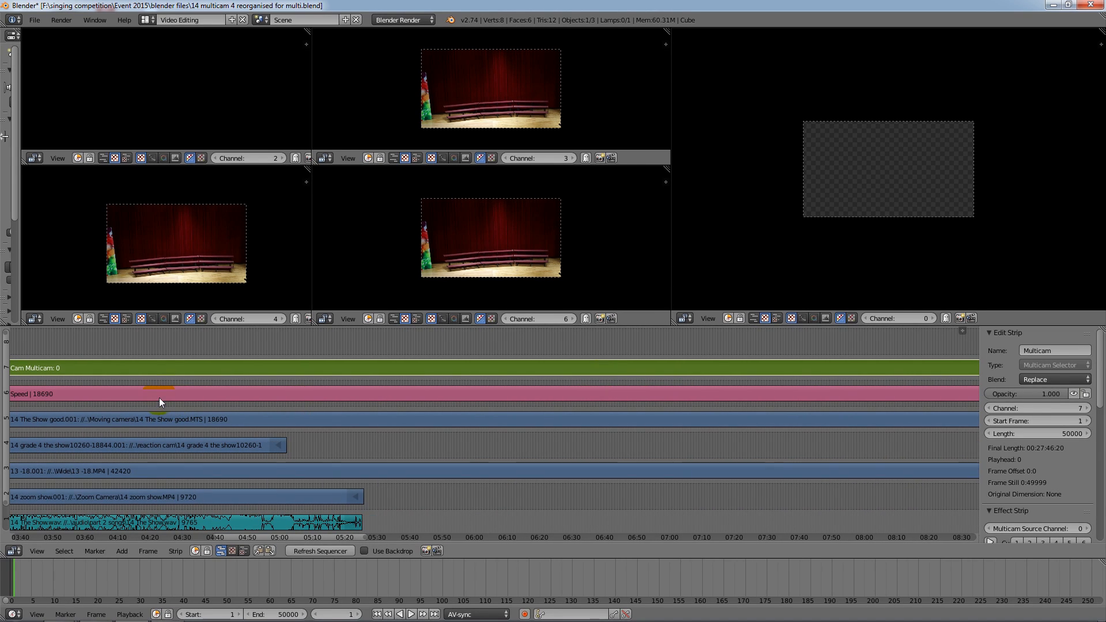
middle_drag(162, 382, 26, 369)
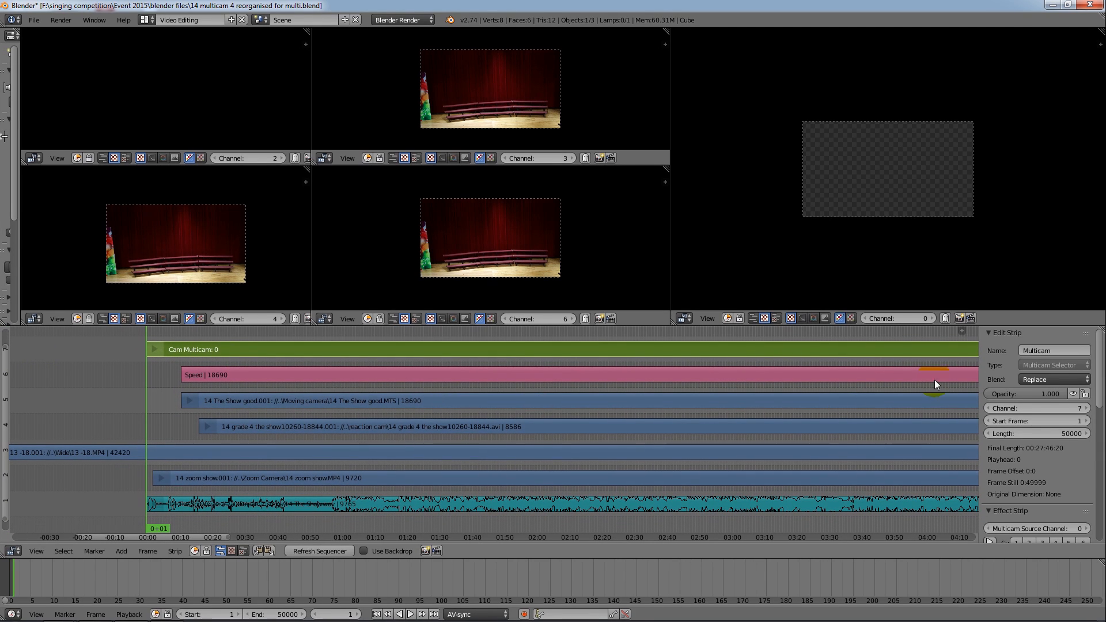
Bring the Multicam strip's source channel and cut settings into view, and scrub to about 52 seconds to compare the camera previews
mouse_move(1099, 370)
mouse_down()
mouse_move(1102, 429)
mouse_move(1100, 355)
mouse_up()
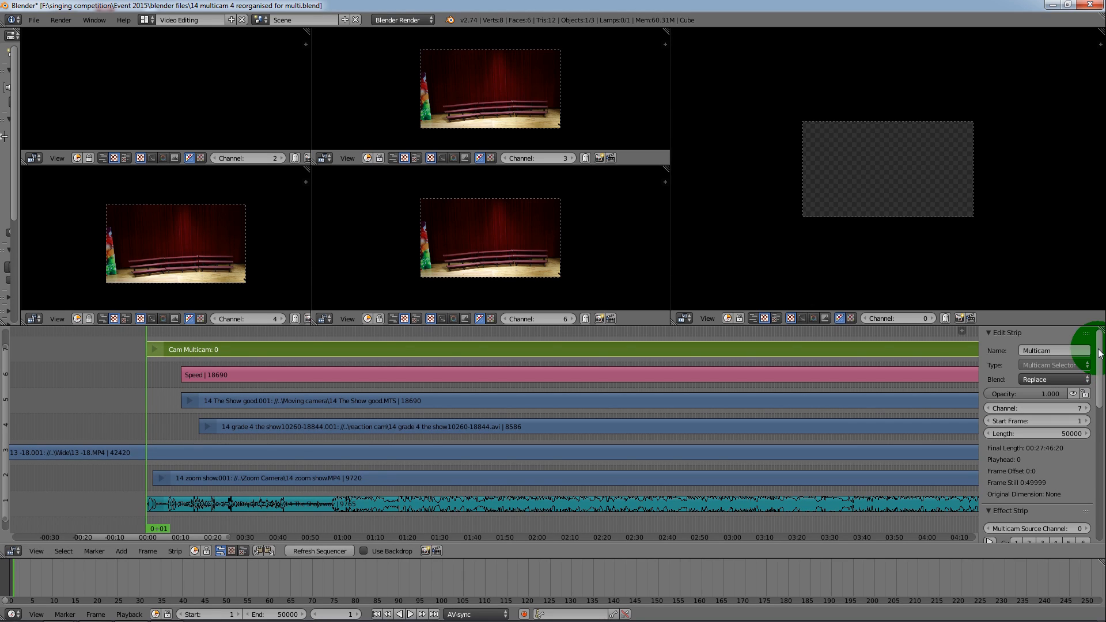
click(693, 402)
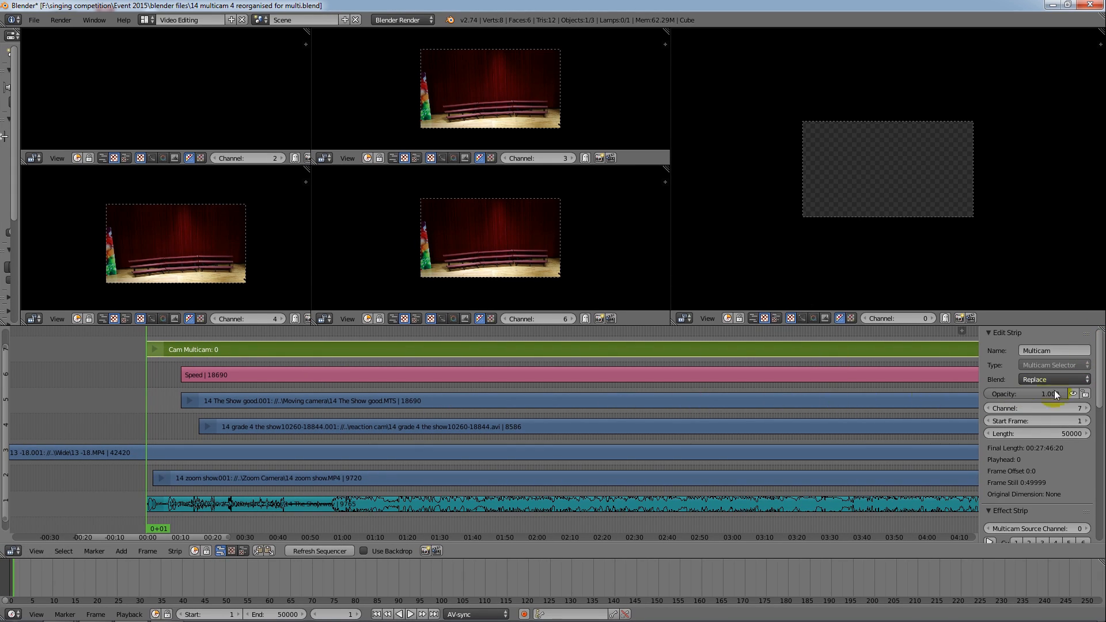
drag(1099, 378, 1096, 423)
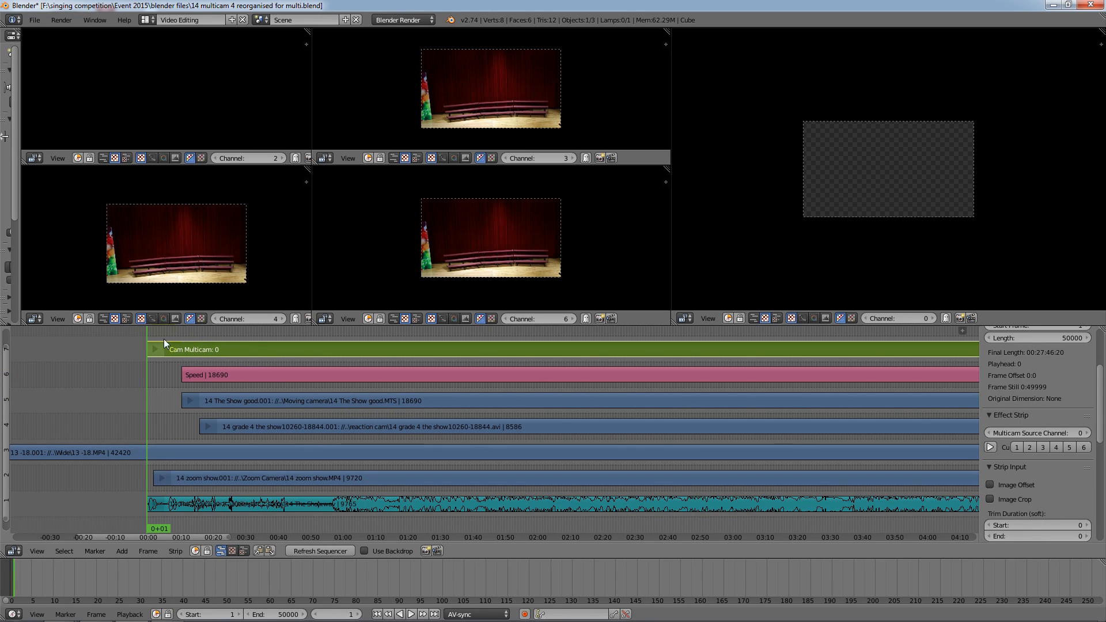
drag(208, 346, 275, 337)
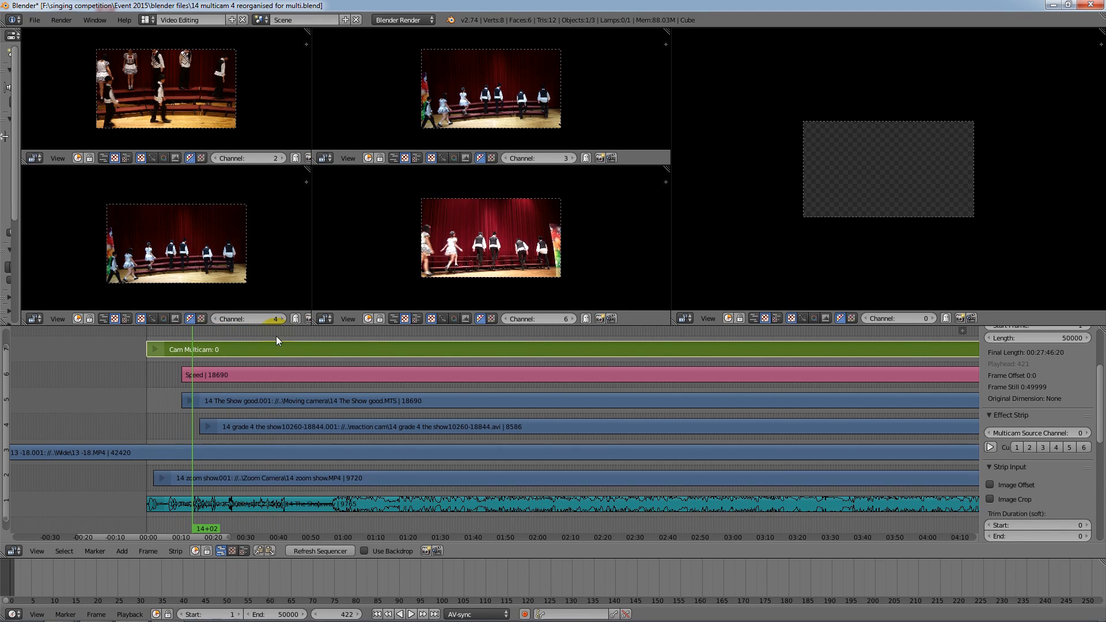
click(316, 338)
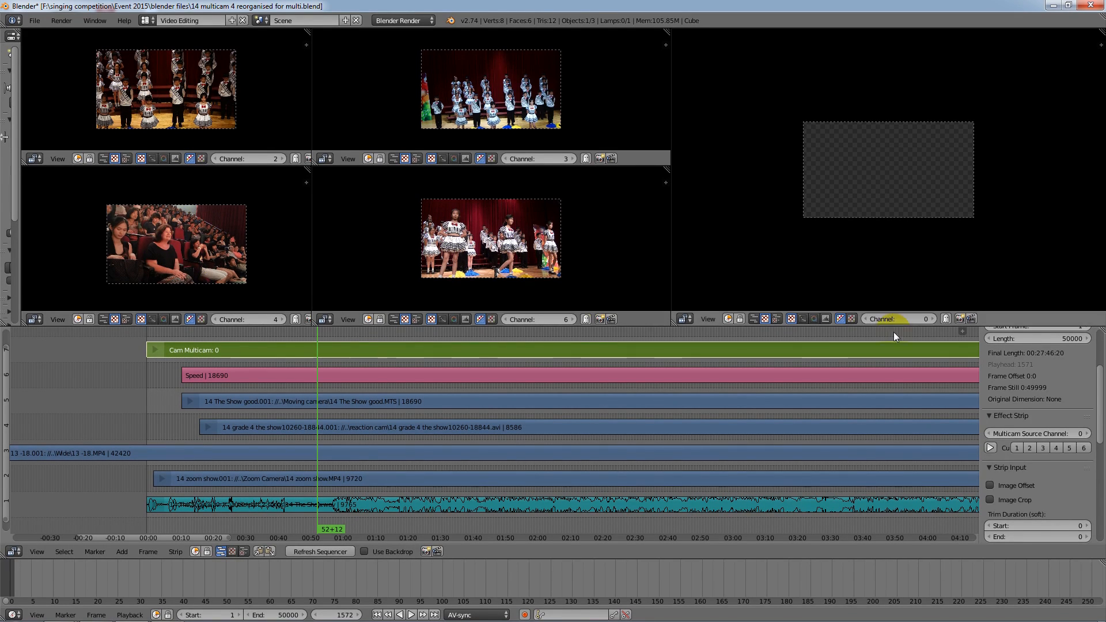
click(1055, 449)
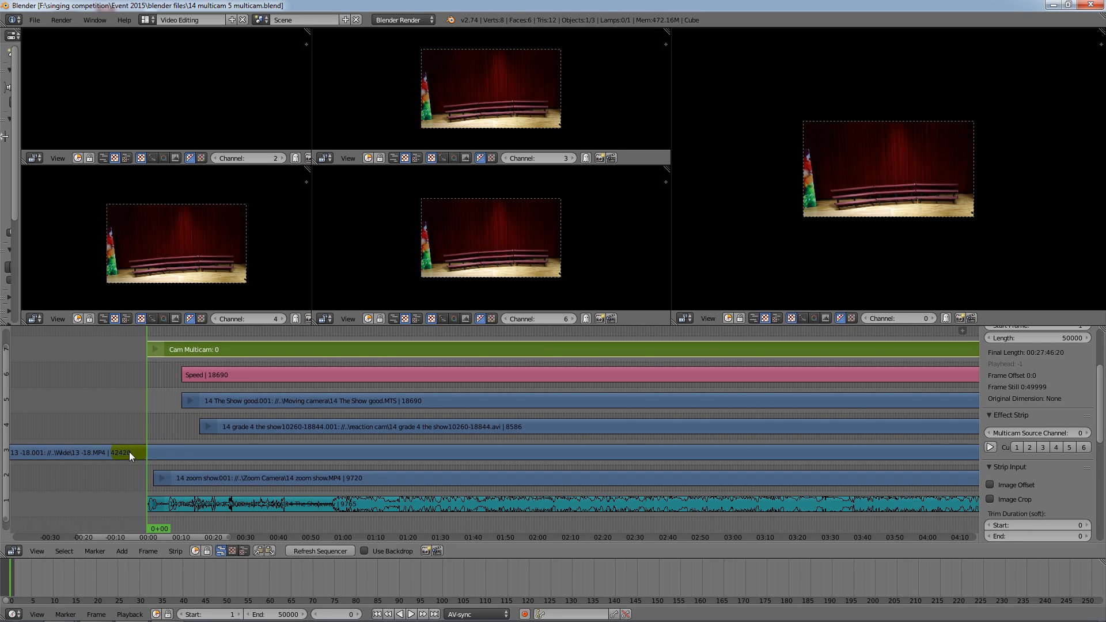
Set the Multicam strip's source to channel 3, the wide camera, at frame 0
right_click(87, 455)
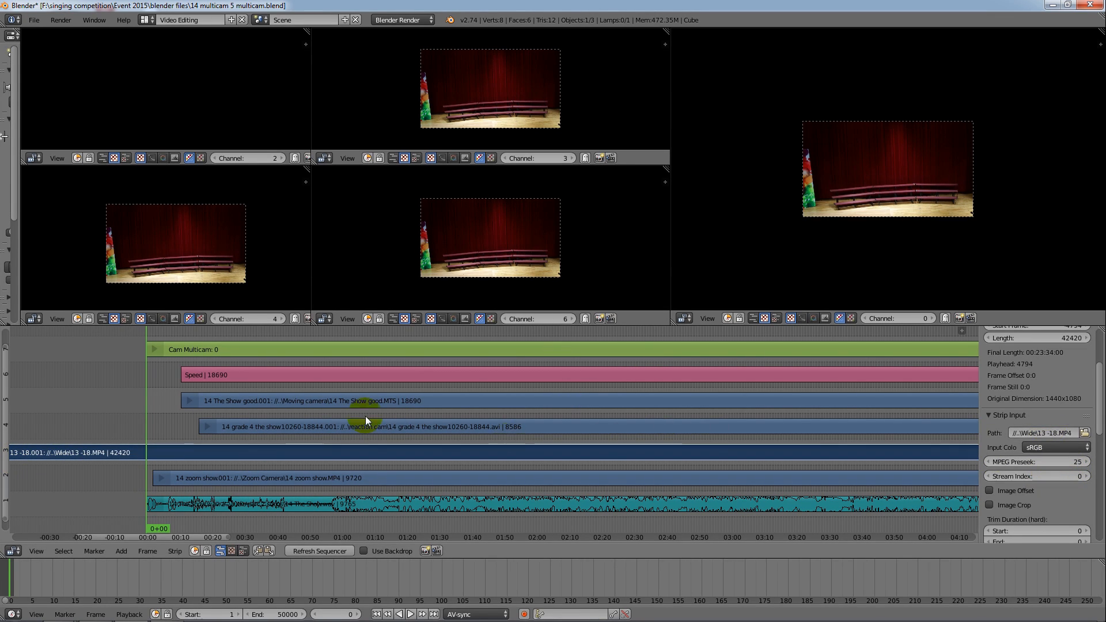
right_click(206, 349)
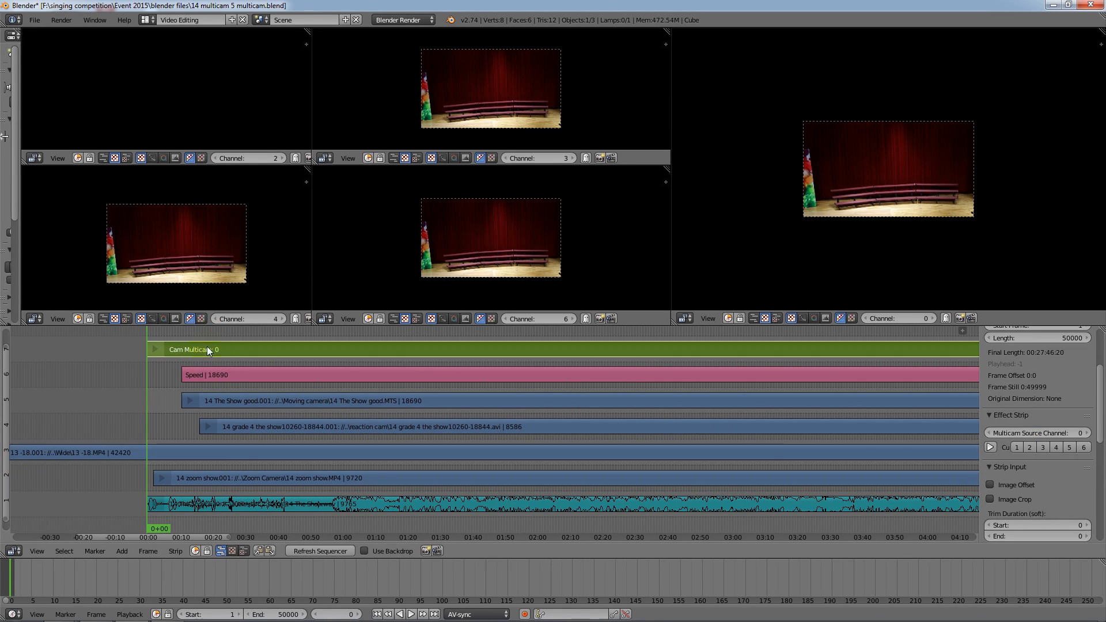
click(1041, 447)
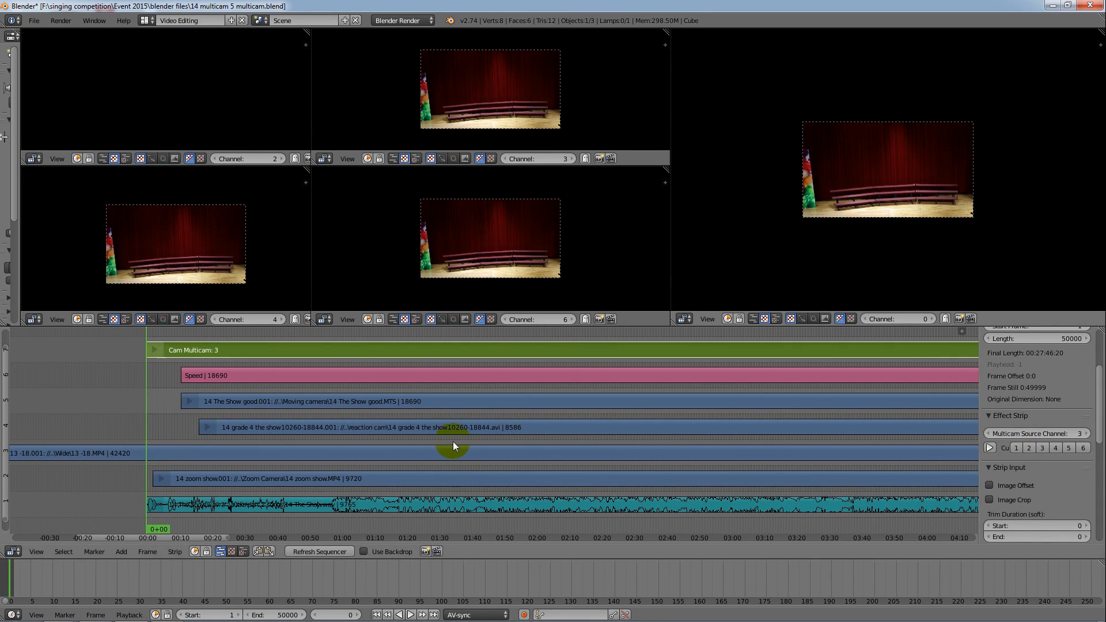
Play the opening ten seconds in two passes to review the camera previews against the multicam output
click(989, 447)
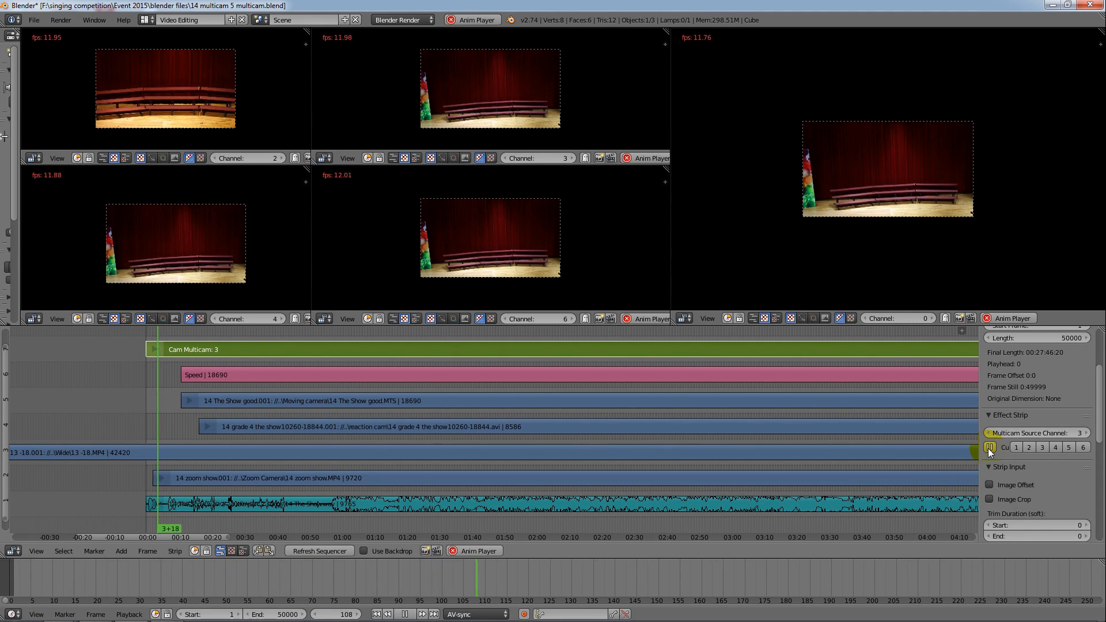
click(989, 447)
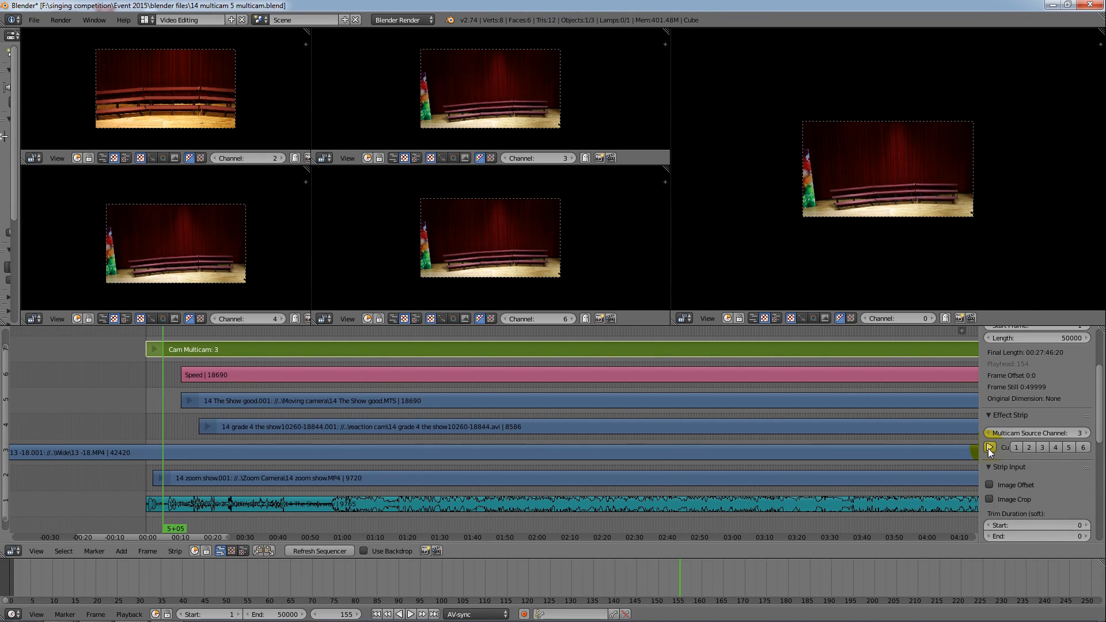
click(989, 448)
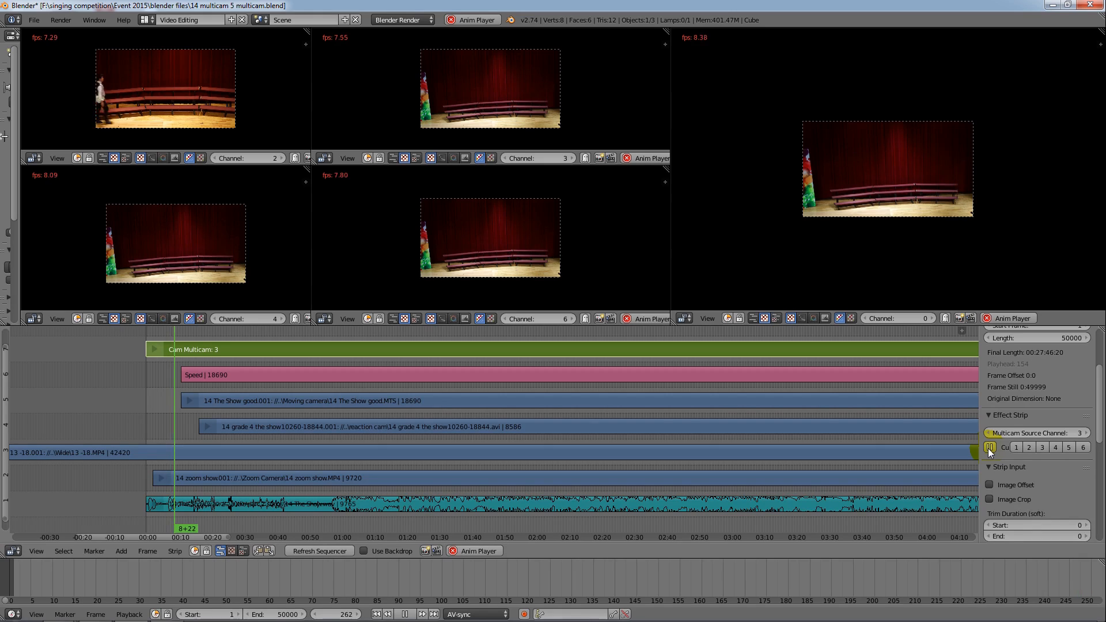
click(988, 448)
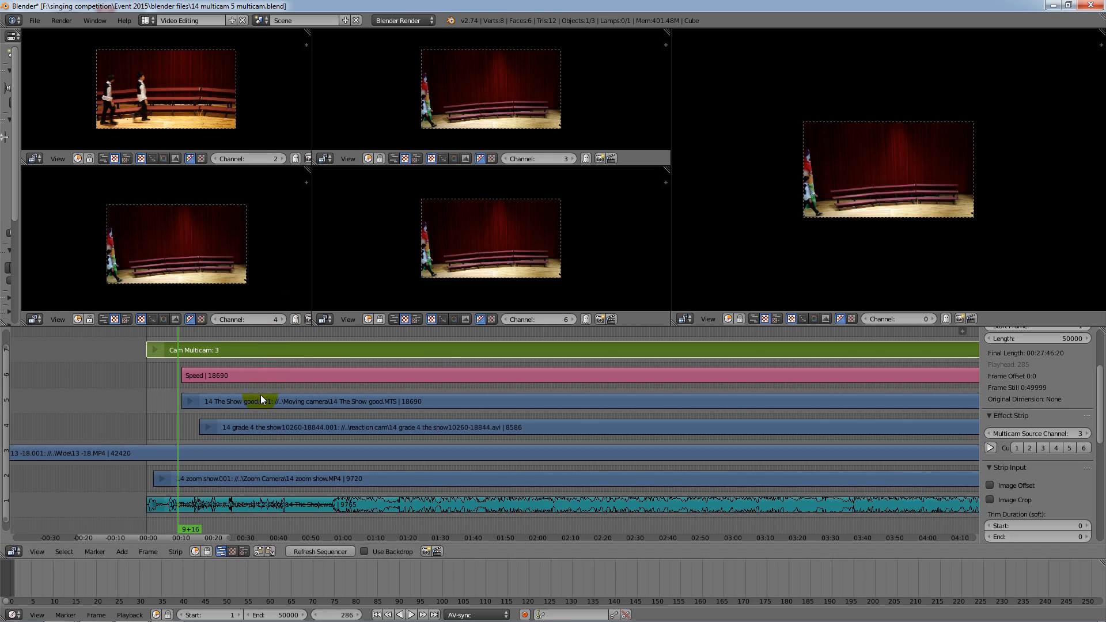
Shift the zoom camera strip on channel 2 about 37 frames later to synchronise it with the other cameras
right_click(214, 479)
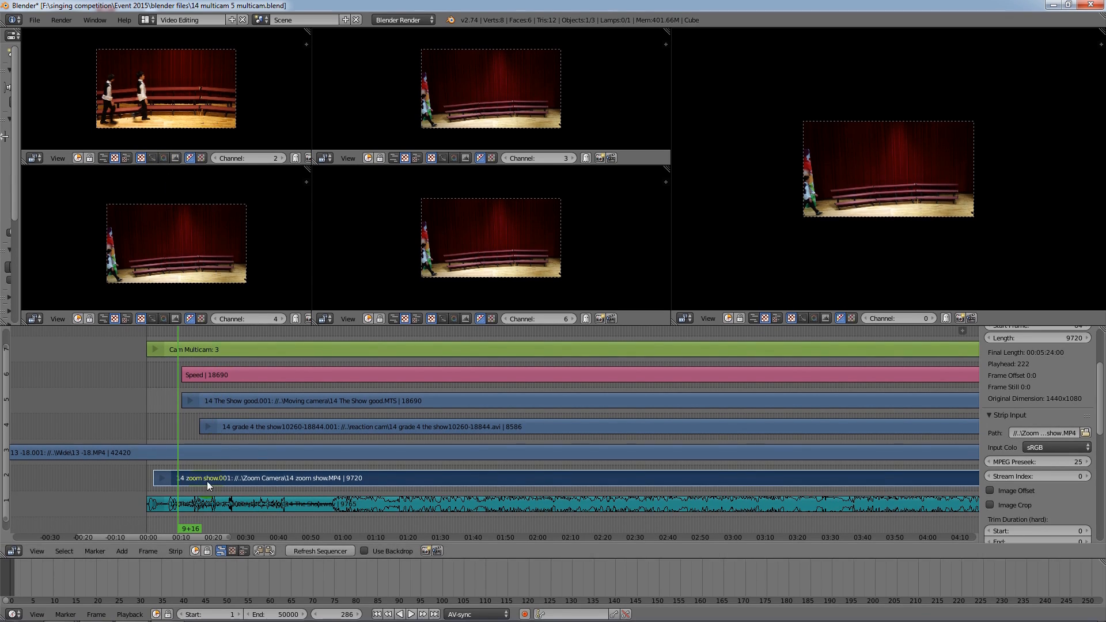
key(g)
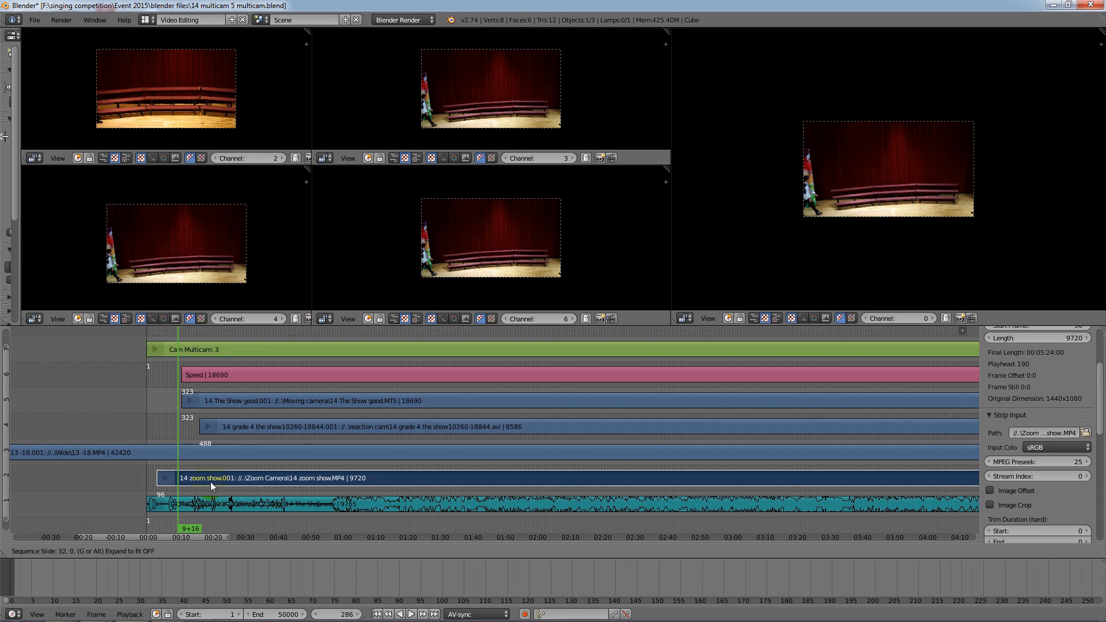
click(211, 482)
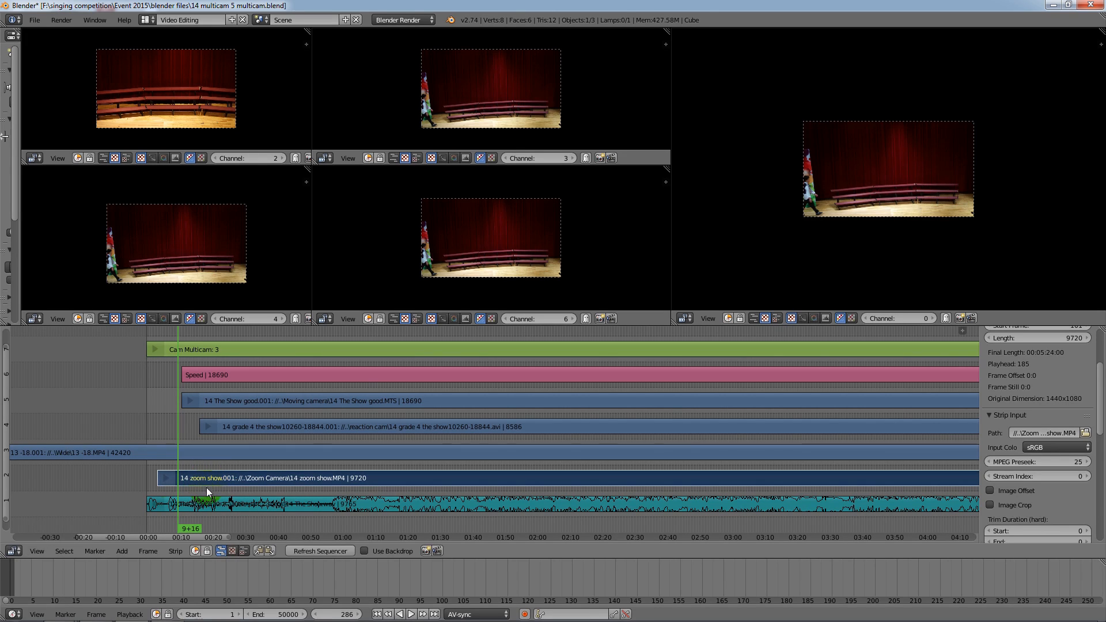
Play on to about 14 seconds to check the zoom camera's synchronisation, and reselect the Multicam strip
click(411, 615)
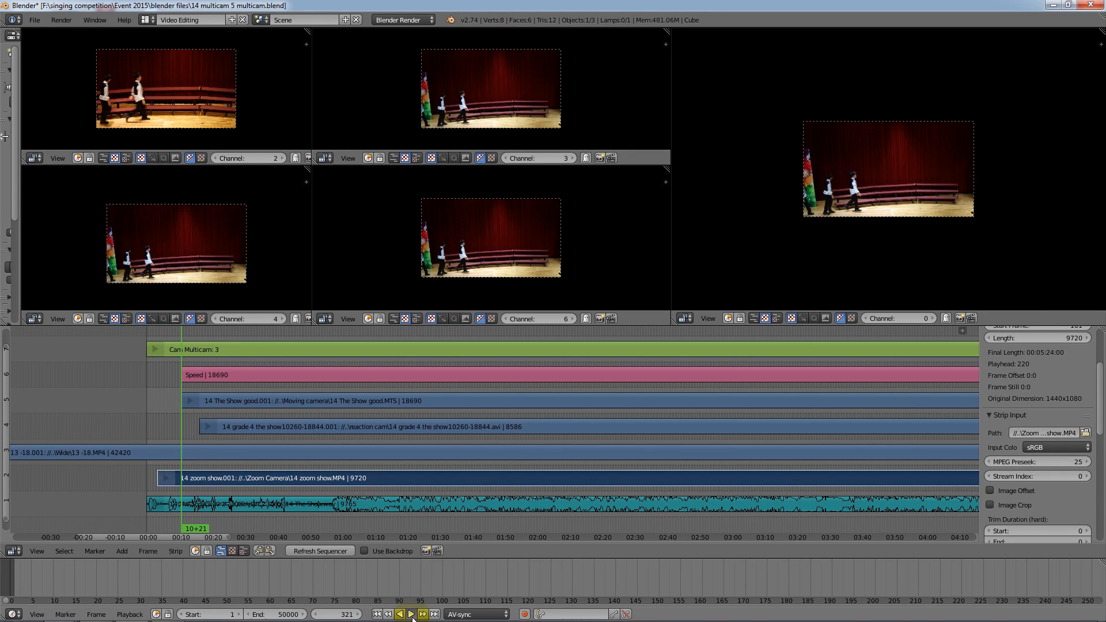
click(412, 615)
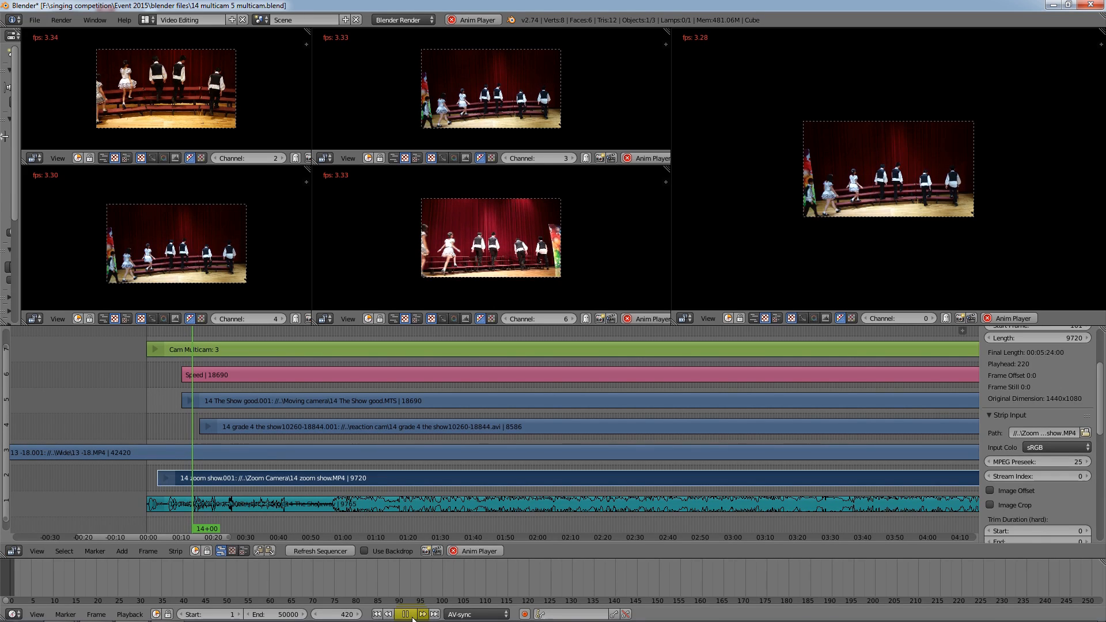
click(409, 616)
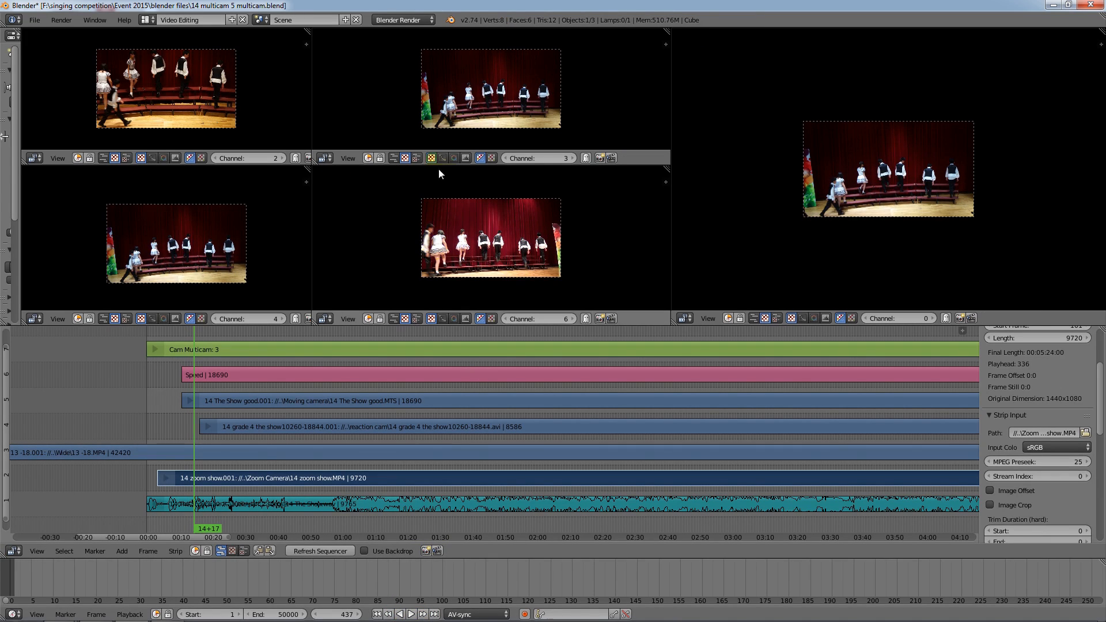
right_click(565, 353)
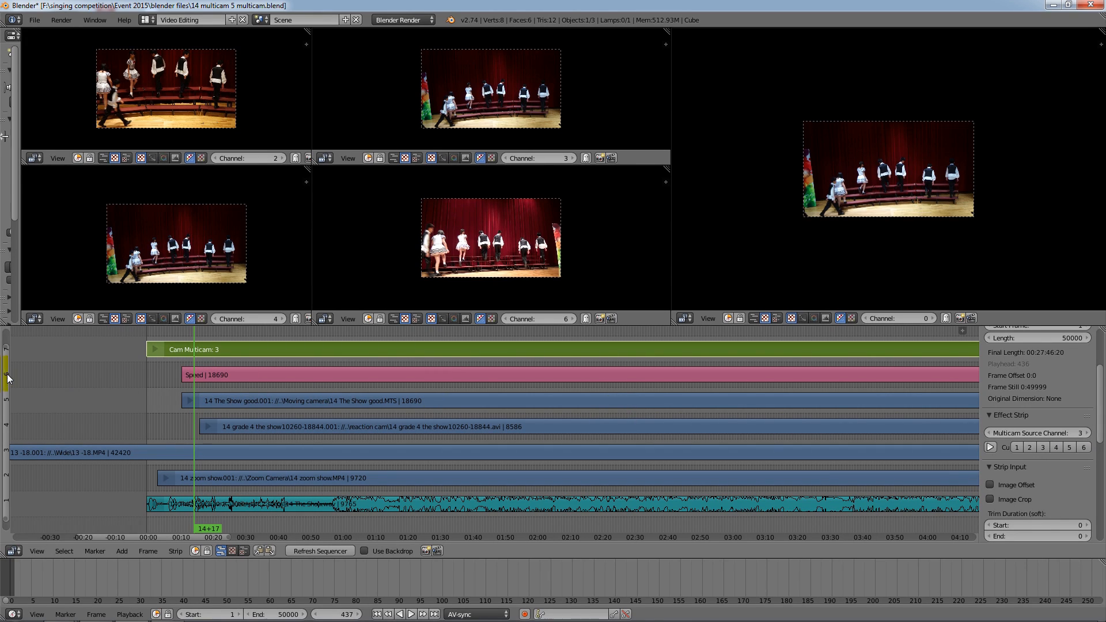
Cut the Multicam strip to source channel 6 at frame 437 and play on to about 20 seconds to review the cut
click(1077, 447)
click(1083, 448)
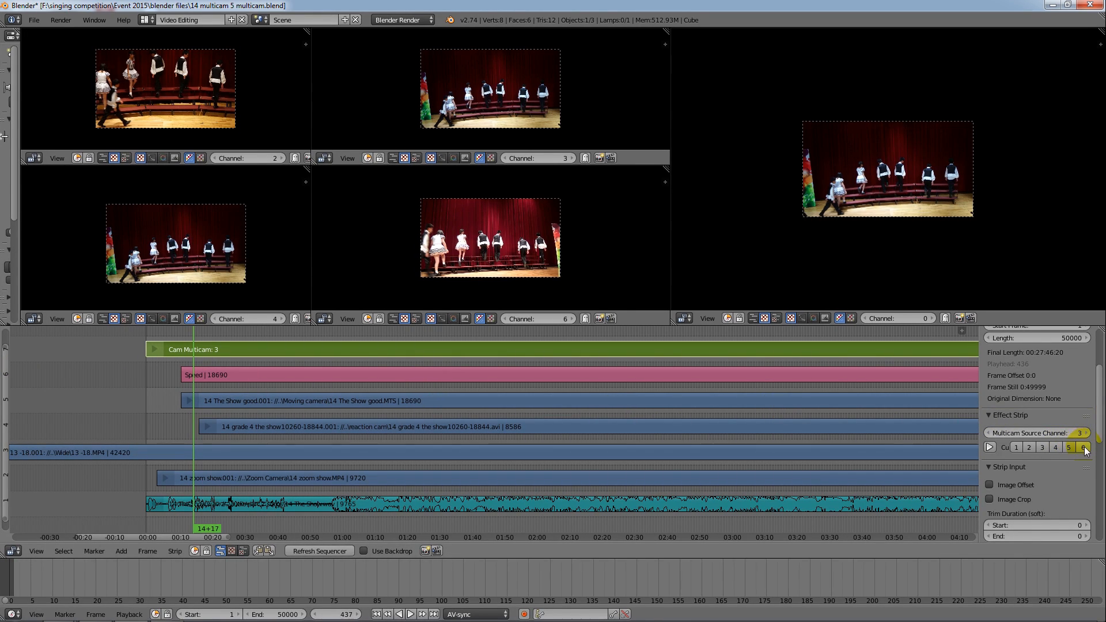
right_click(380, 358)
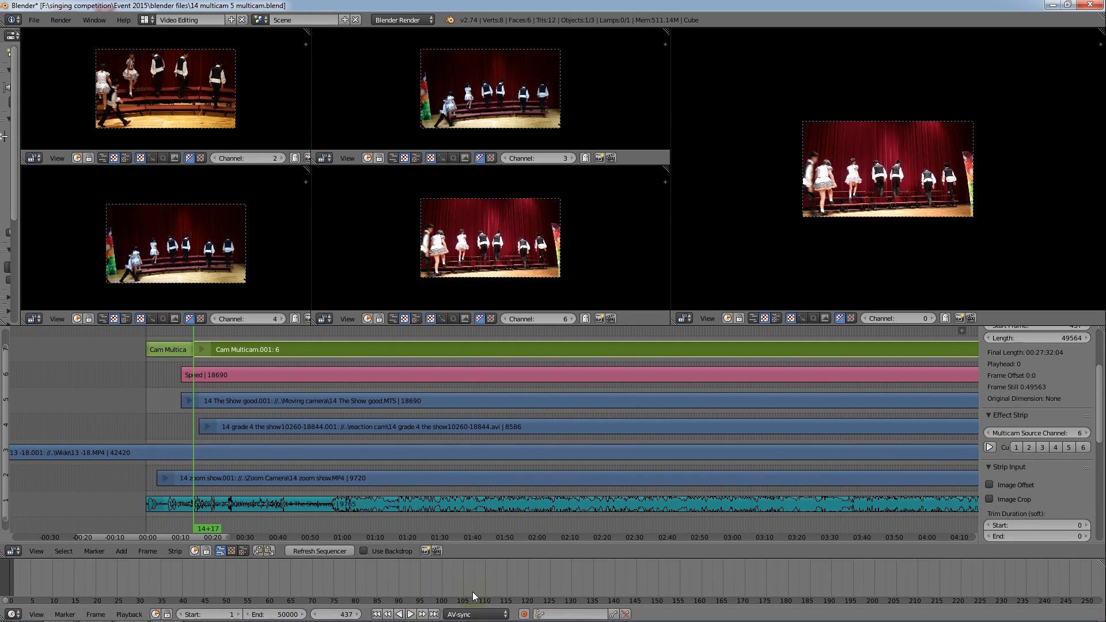
click(990, 448)
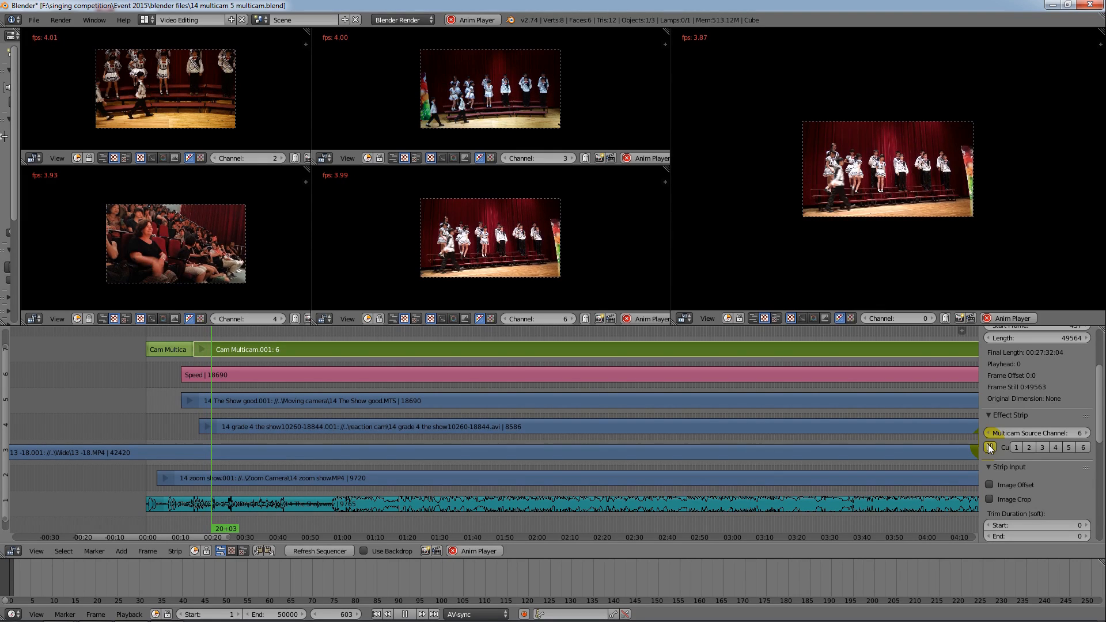
click(990, 447)
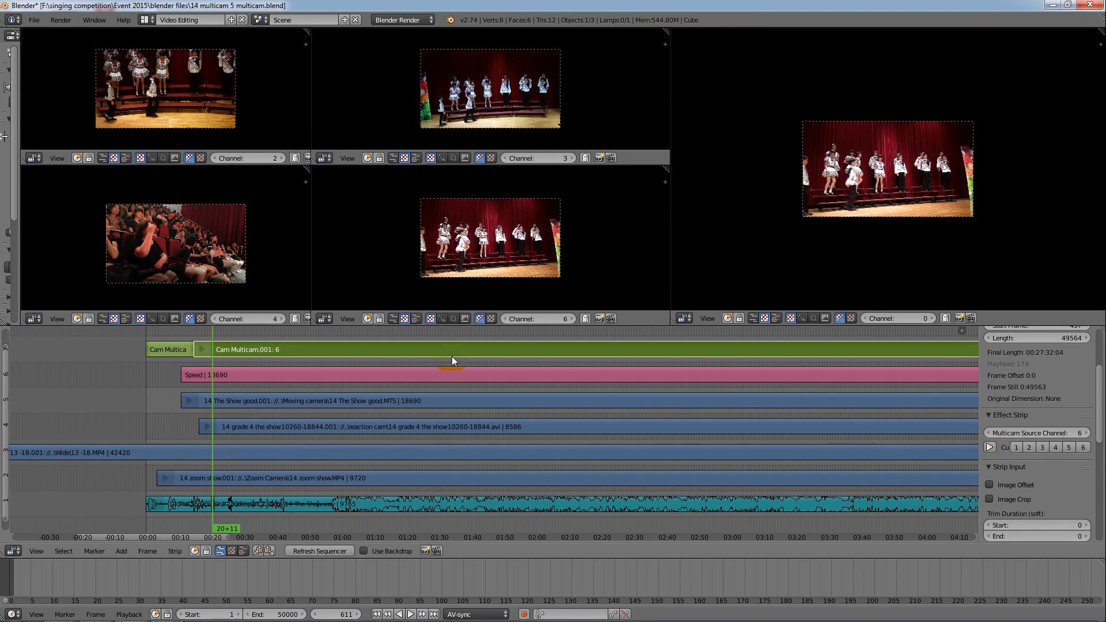
Move the playhead back to frame 512 and cut the multicam output to channel 4, the audience reaction camera
drag(212, 365, 209, 365)
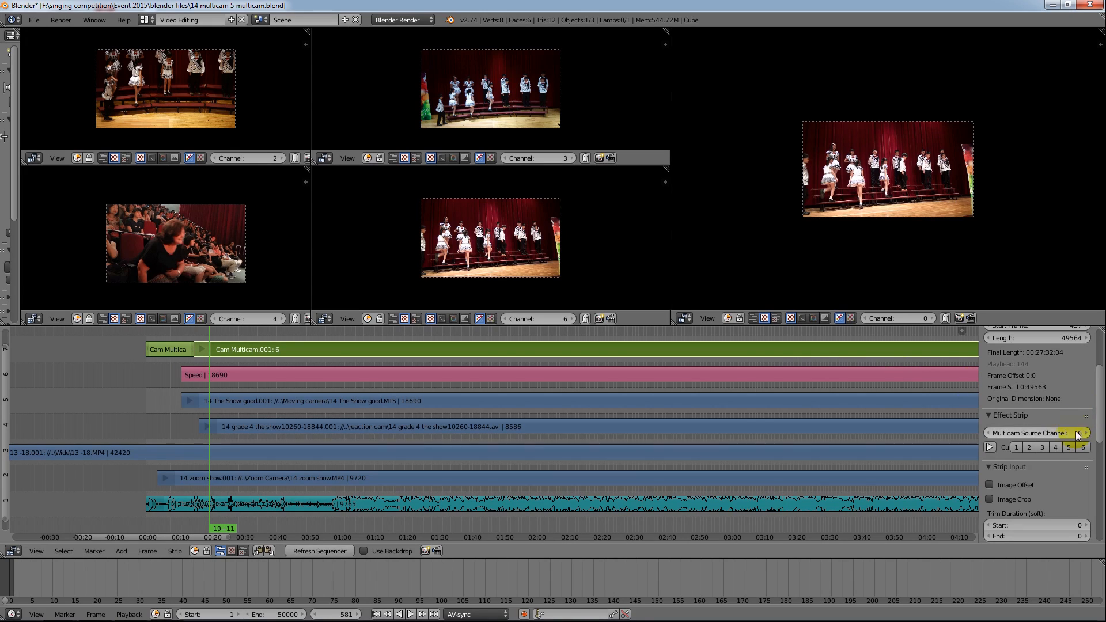
key(shift+alt+a)
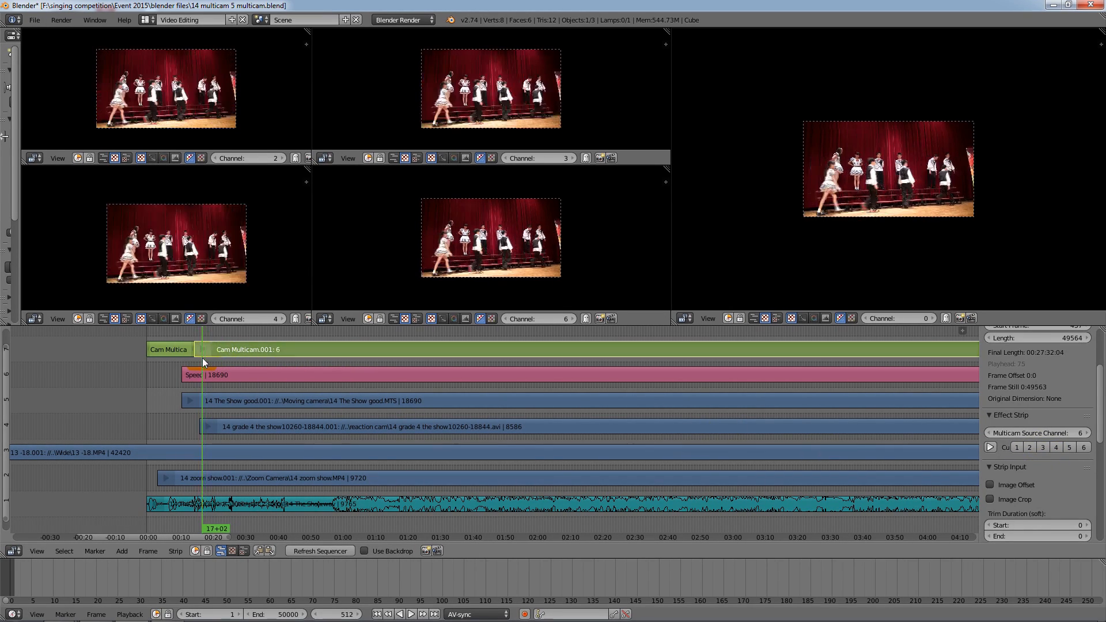
click(1055, 448)
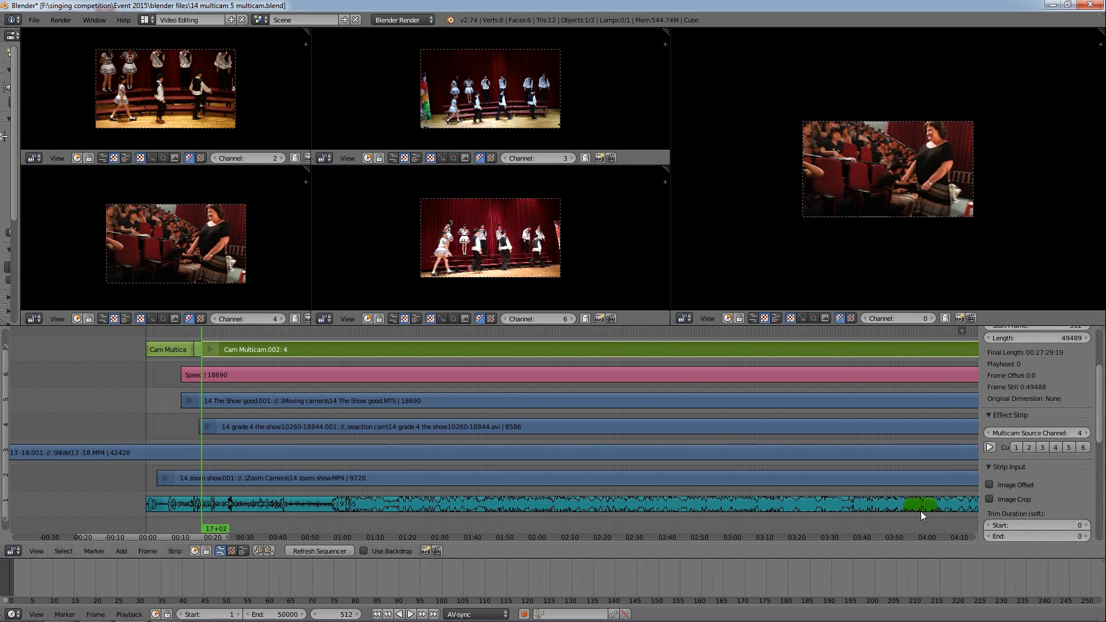
Play the audience shot through to frame 901 and cut the multicam output back to channel 6 there
click(989, 447)
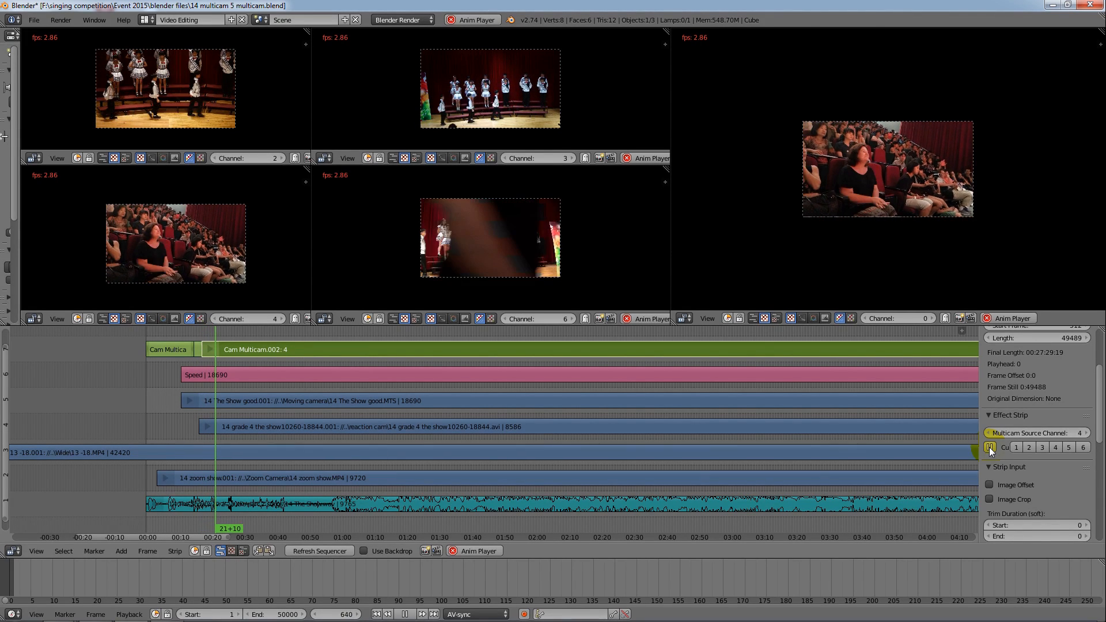
click(990, 447)
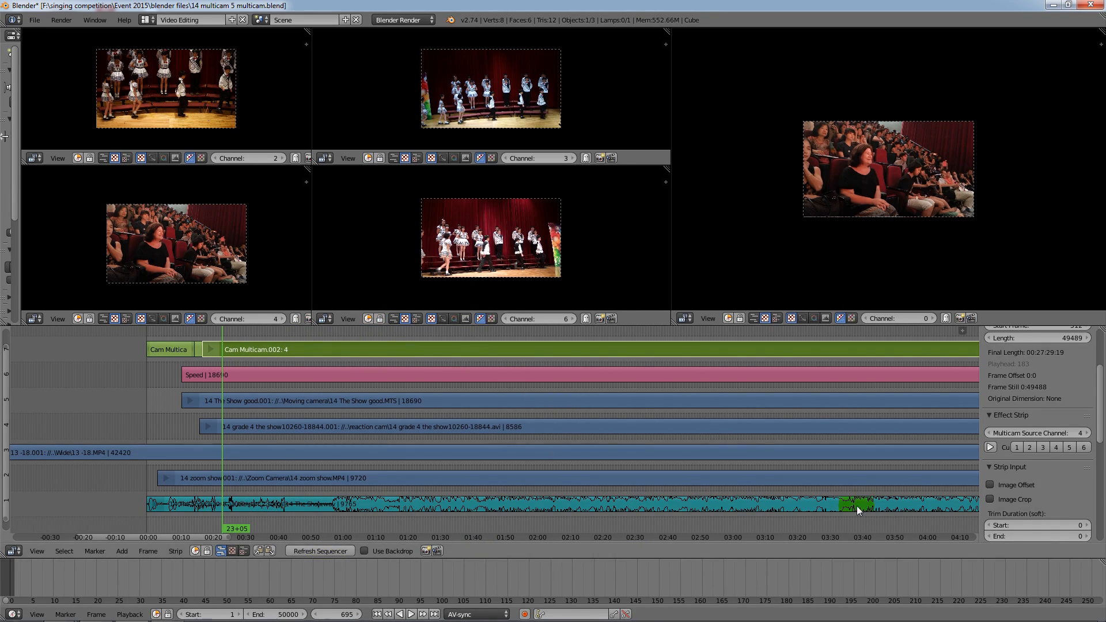
click(990, 447)
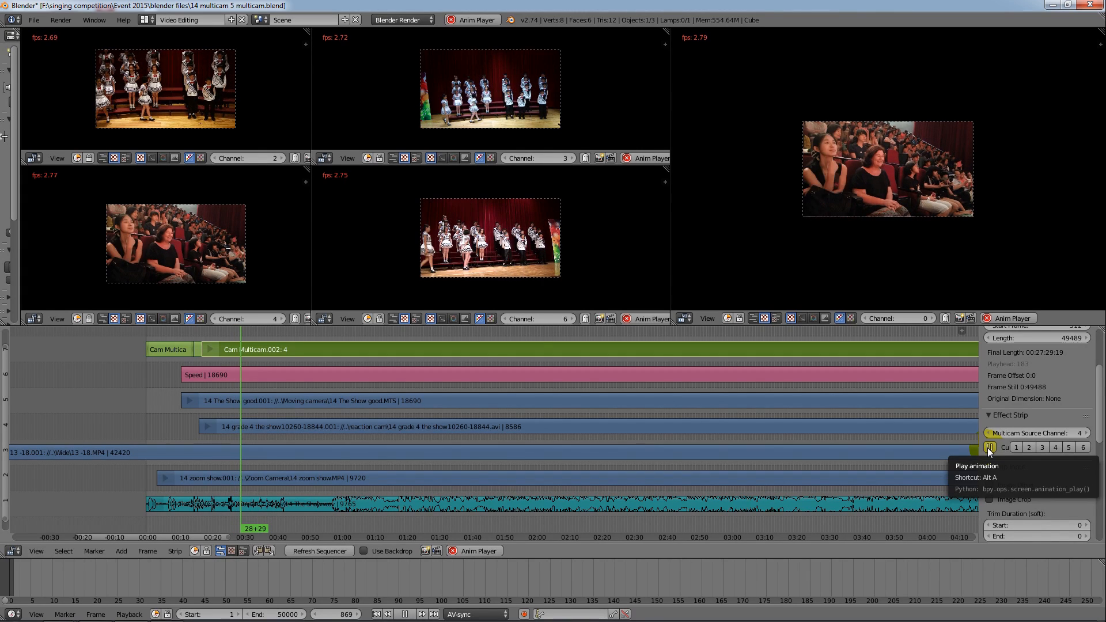
click(989, 448)
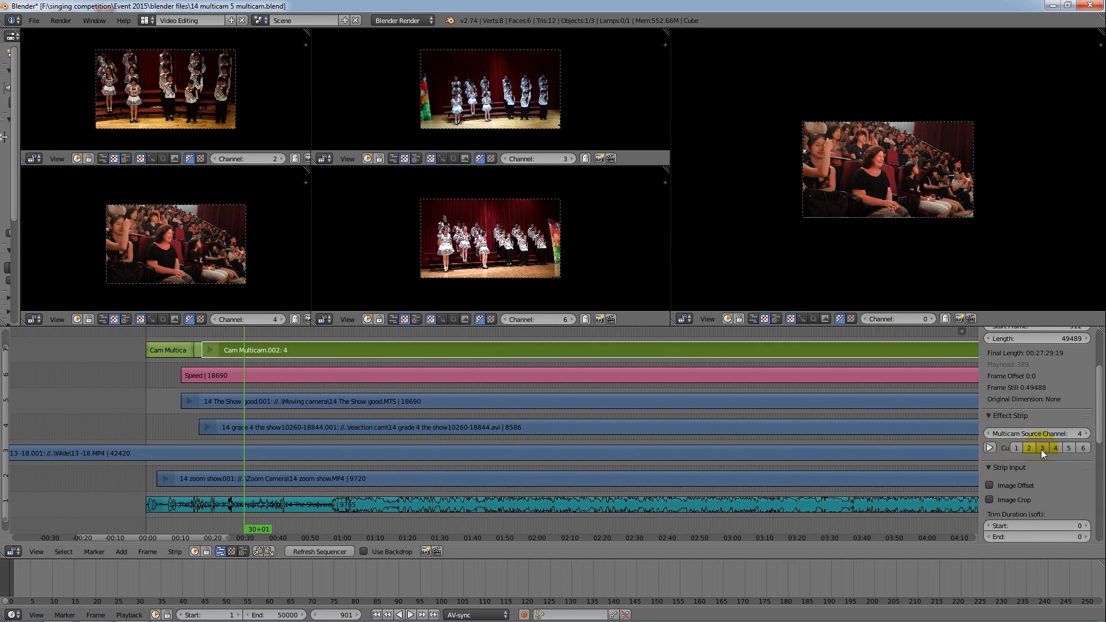
click(1084, 449)
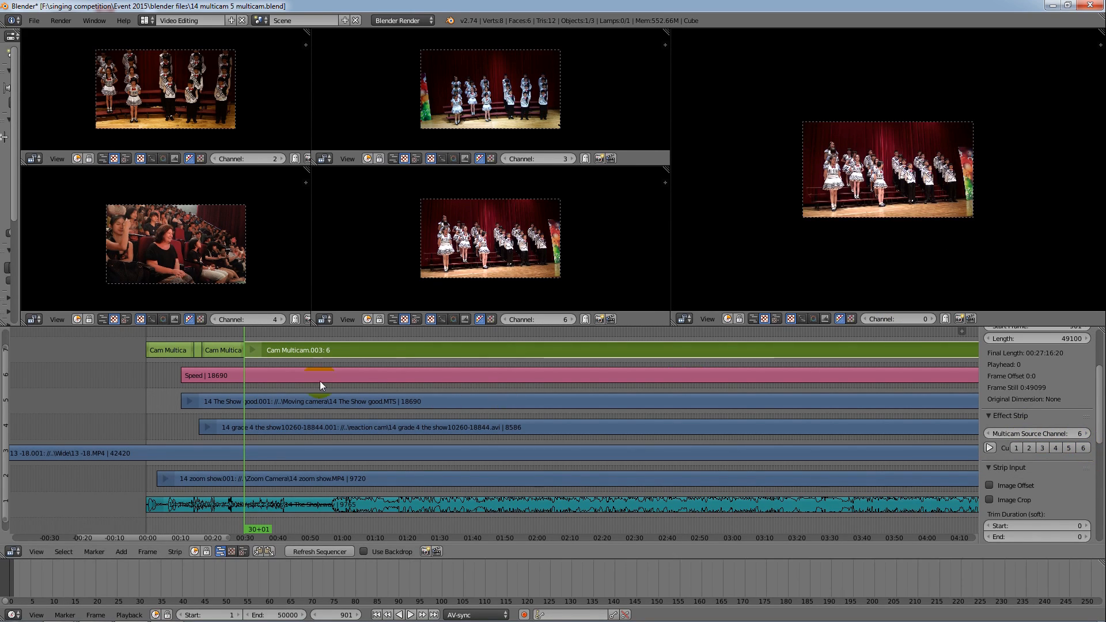
Scrub the playhead forward from the last cut to about one minute to look for the next cut point
click(243, 357)
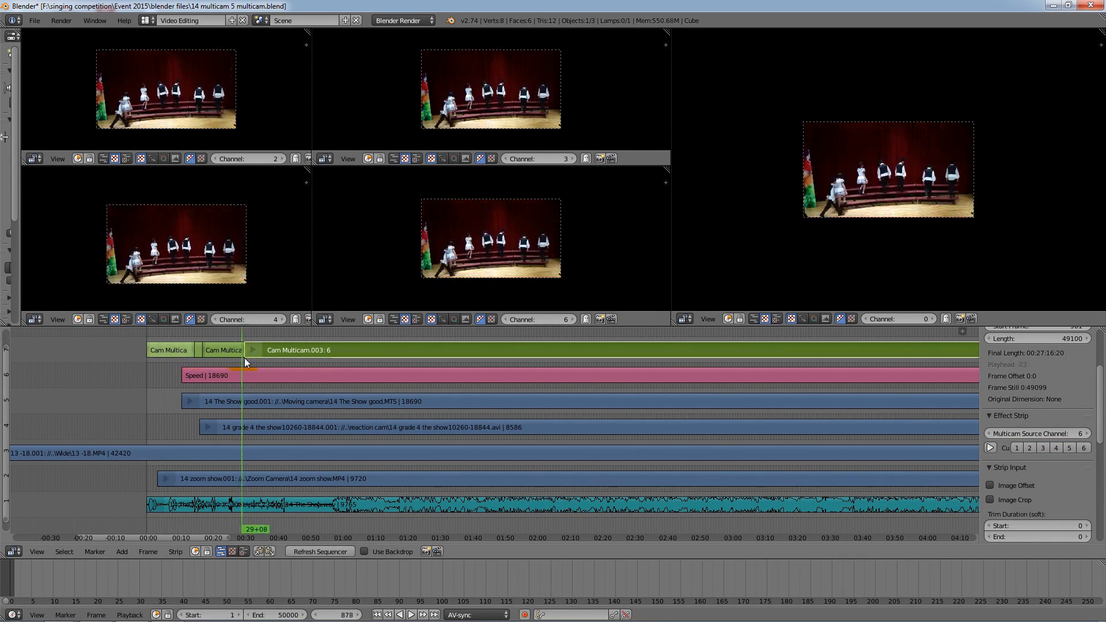
drag(244, 358, 344, 358)
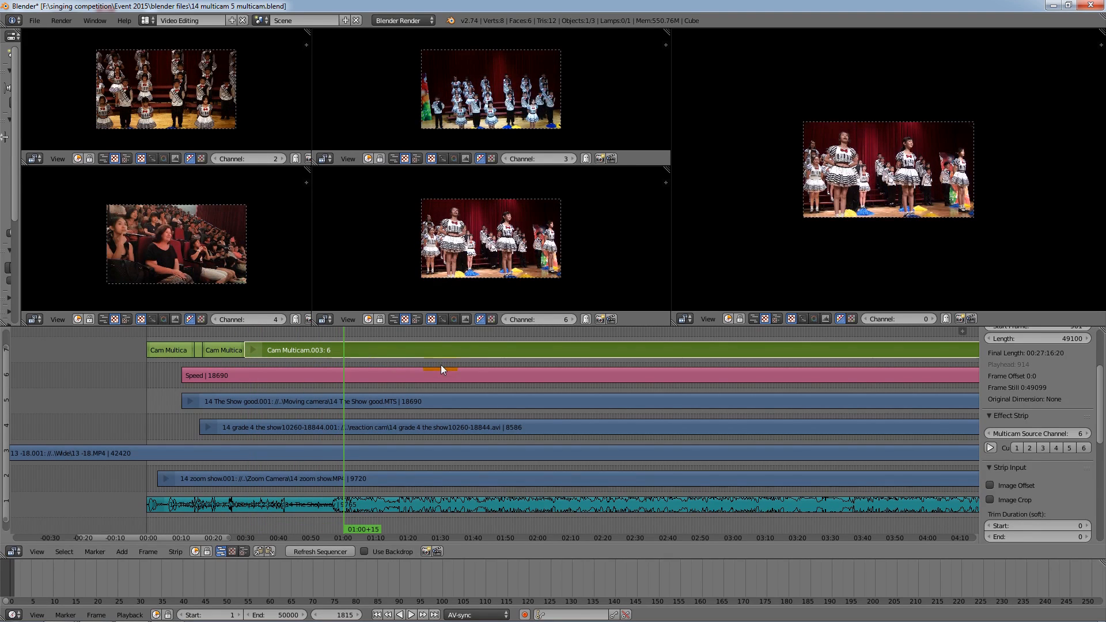